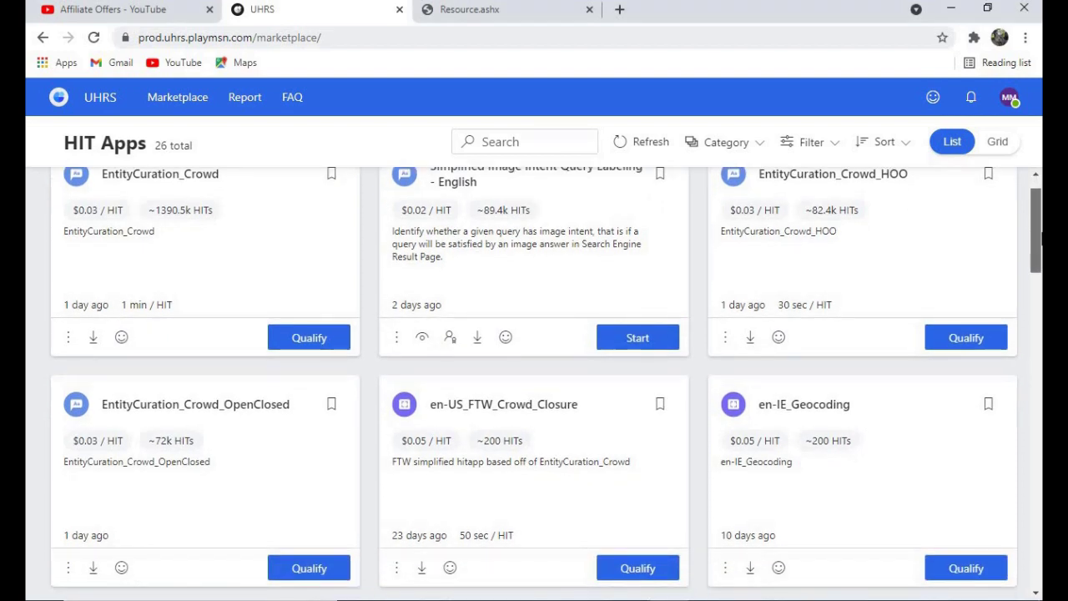
# Look through the uploads and created playlists on the Affiliate Offers YouTube channel
pyautogui.scroll(1, 291, 226)
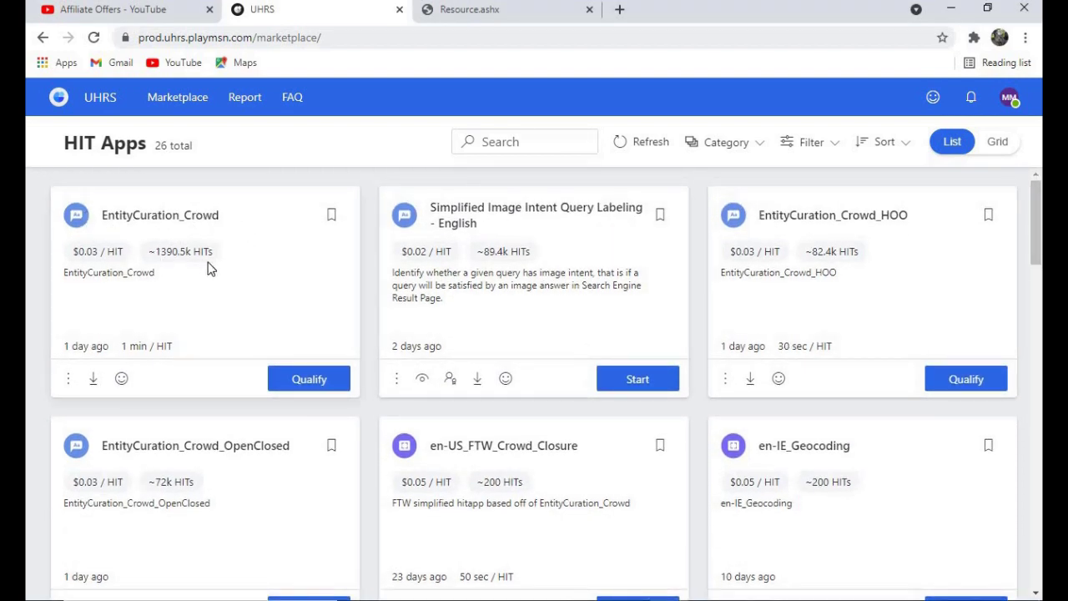
pyautogui.click(140, 16)
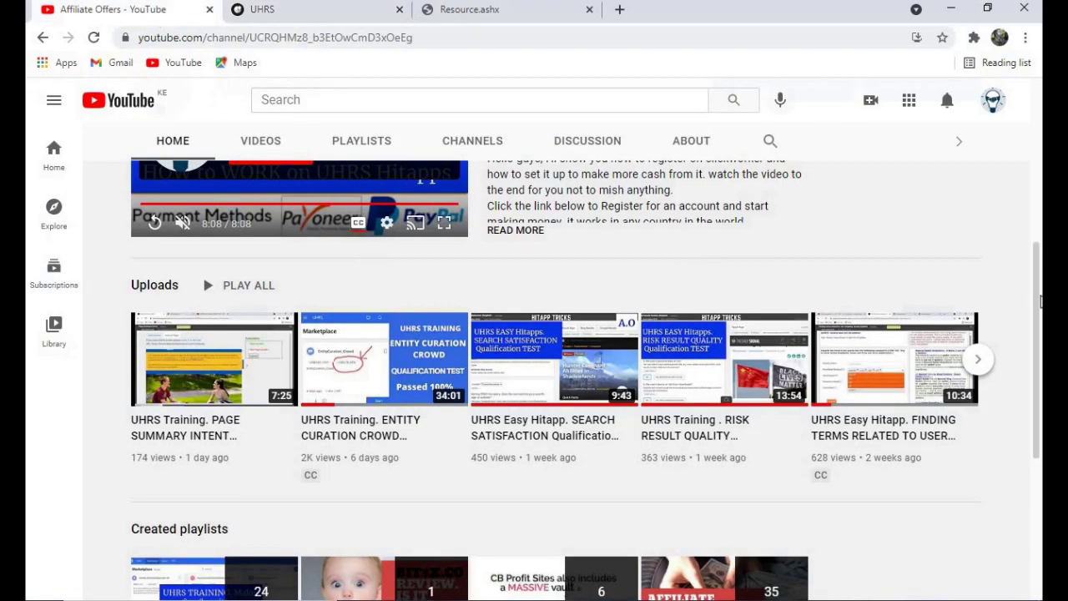
pyautogui.moveTo(1038, 329); pyautogui.dragTo(1030, 242)
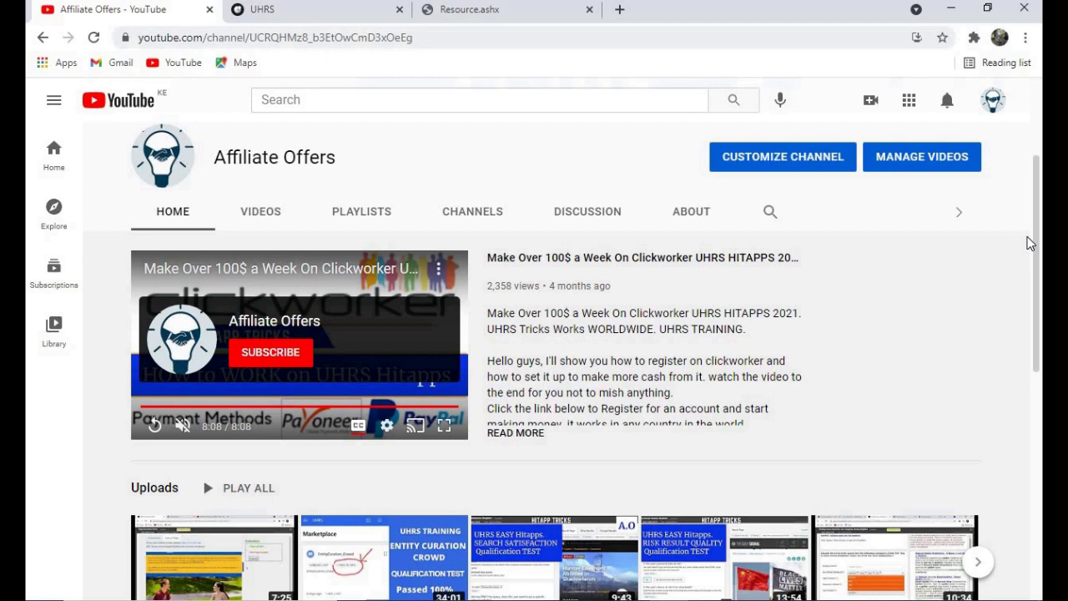
pyautogui.moveTo(1031, 242); pyautogui.dragTo(1010, 328)
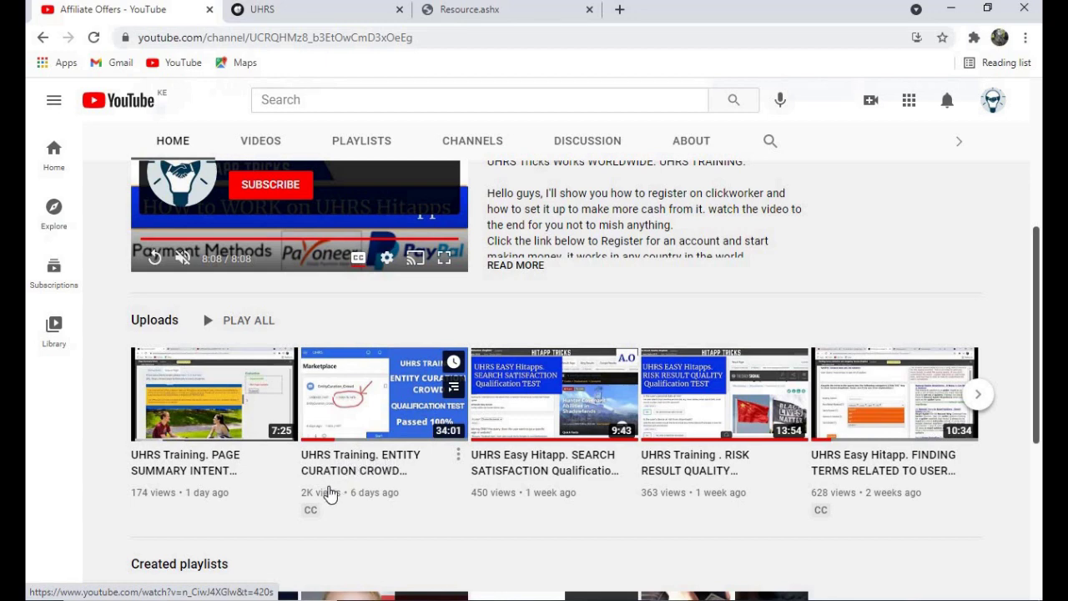
pyautogui.moveTo(1040, 338); pyautogui.dragTo(1037, 395)
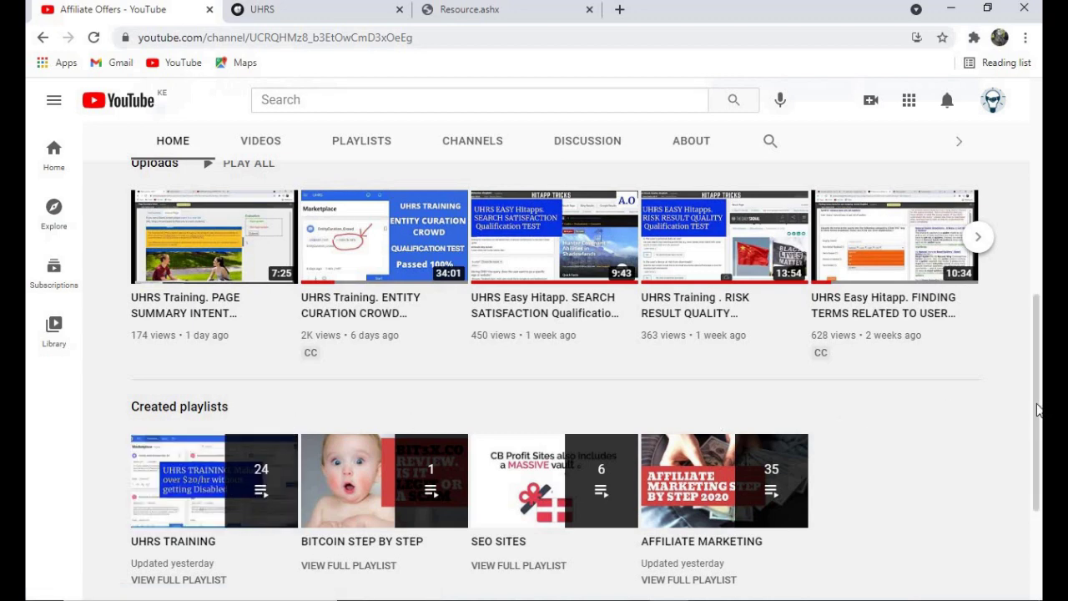
pyautogui.moveTo(1039, 408); pyautogui.dragTo(1025, 298)
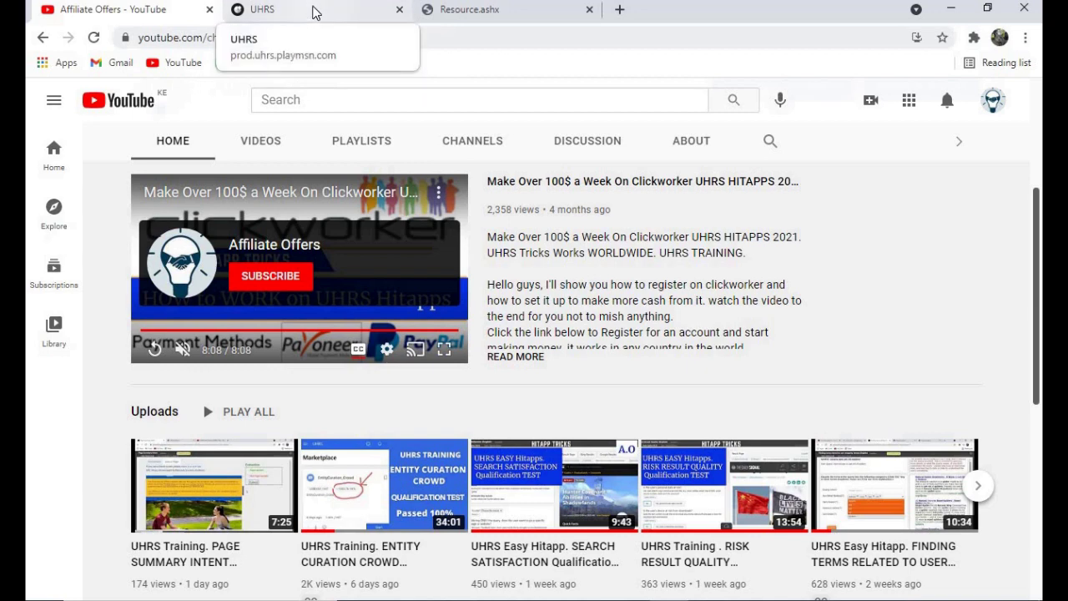
# Return to the UHRS marketplace, find EntityCuration_Crowd_HOO and read through its guideline document
pyautogui.click(320, 11)
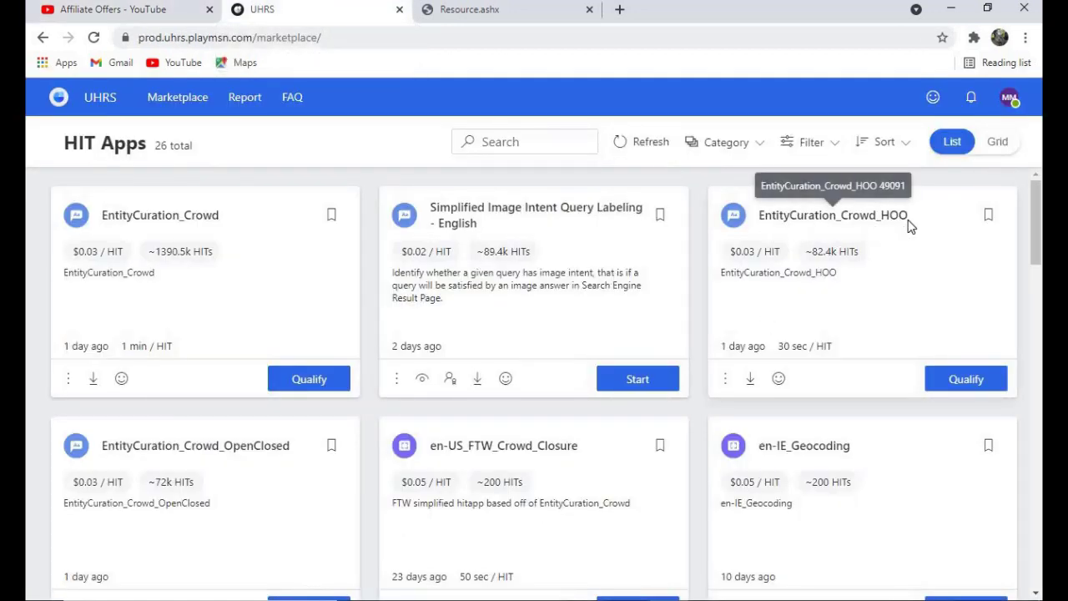
pyautogui.moveTo(1035, 224)
pyautogui.mouseDown()
pyautogui.moveTo(1036, 262)
pyautogui.moveTo(1036, 234)
pyautogui.mouseUp()
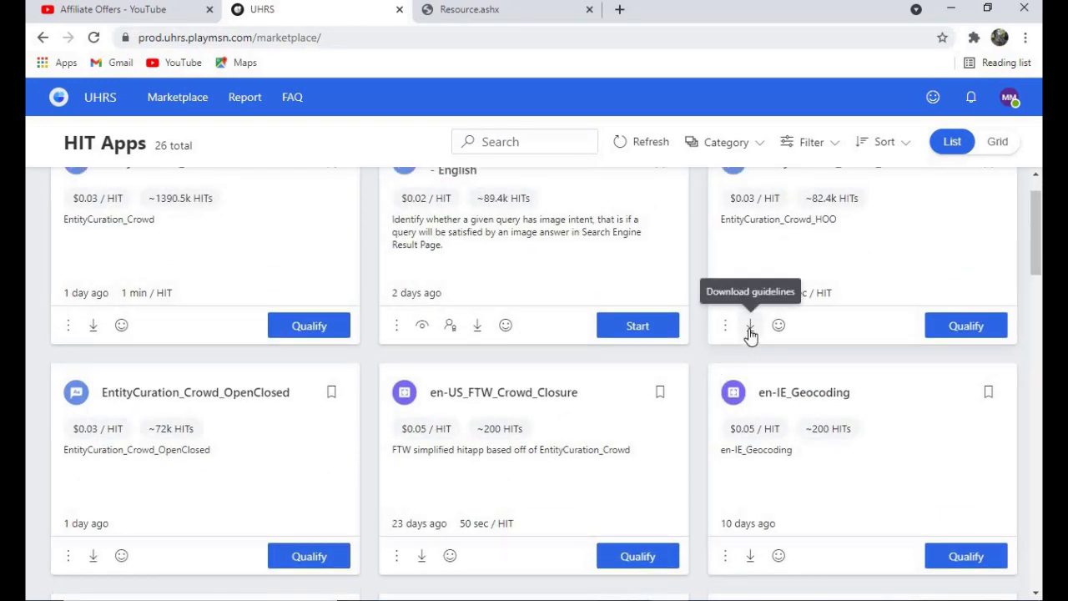
pyautogui.click(497, 17)
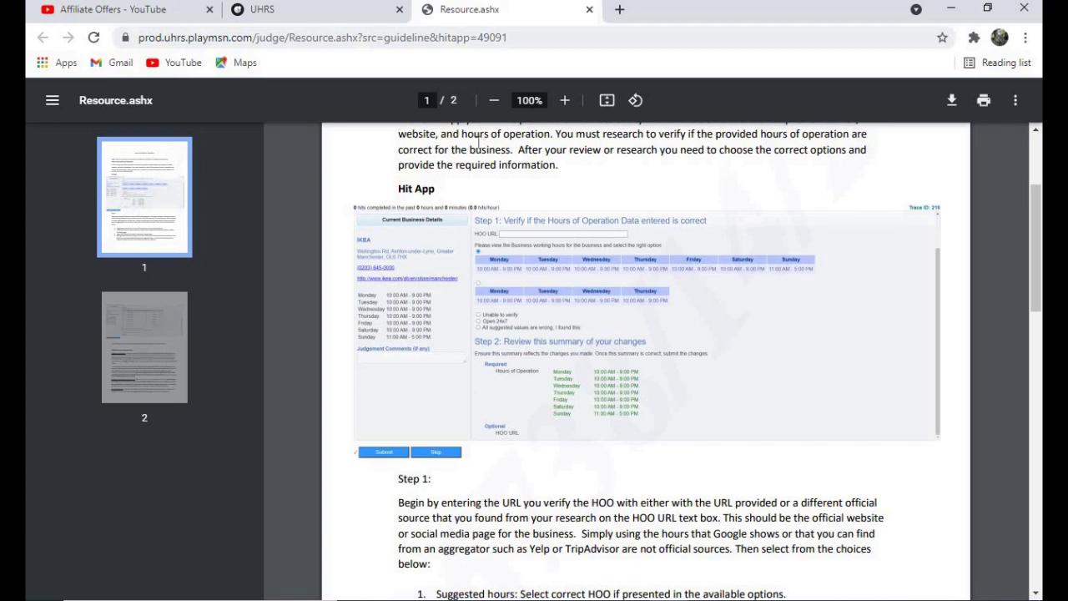
pyautogui.moveTo(1035, 250); pyautogui.dragTo(1035, 378)
# Start the qualification test for the EntityCuration_Crowd_HOO HIT app from the marketplace
pyautogui.click(308, 15)
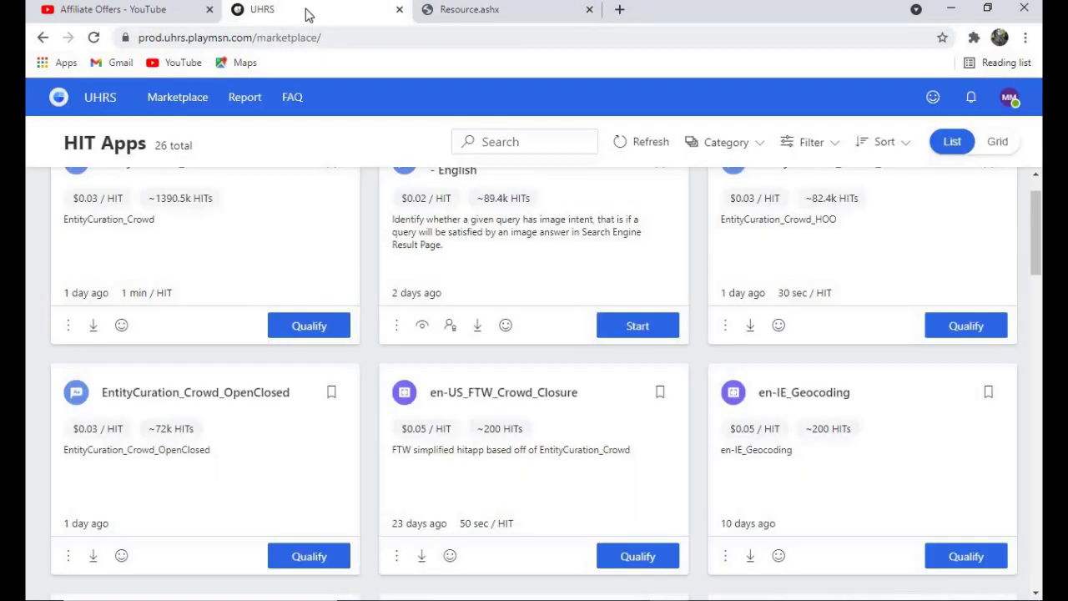
pyautogui.scroll(1, 1035, 234)
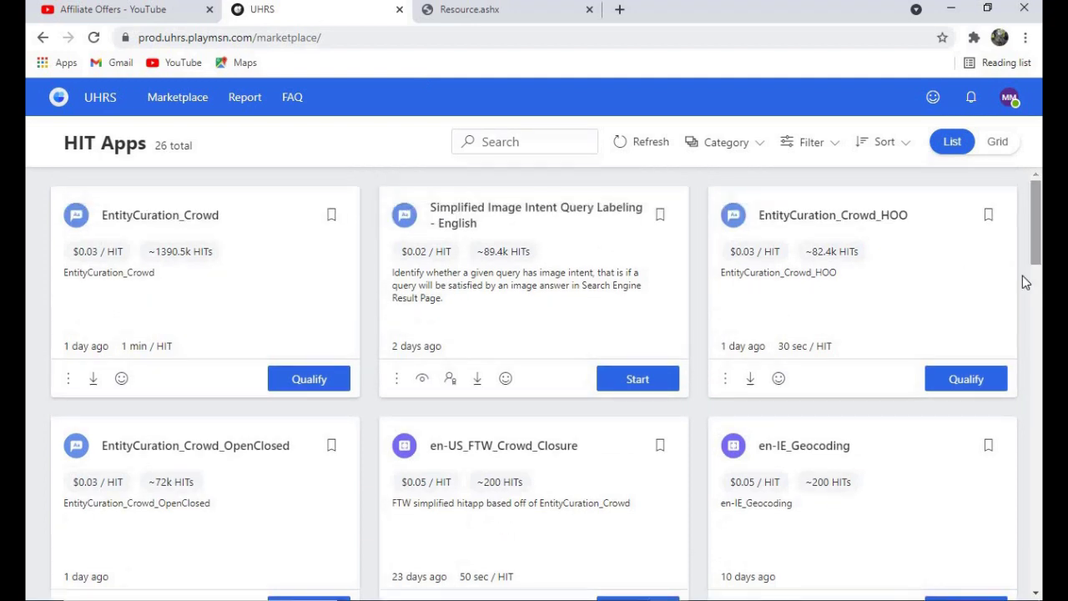
pyautogui.click(965, 377)
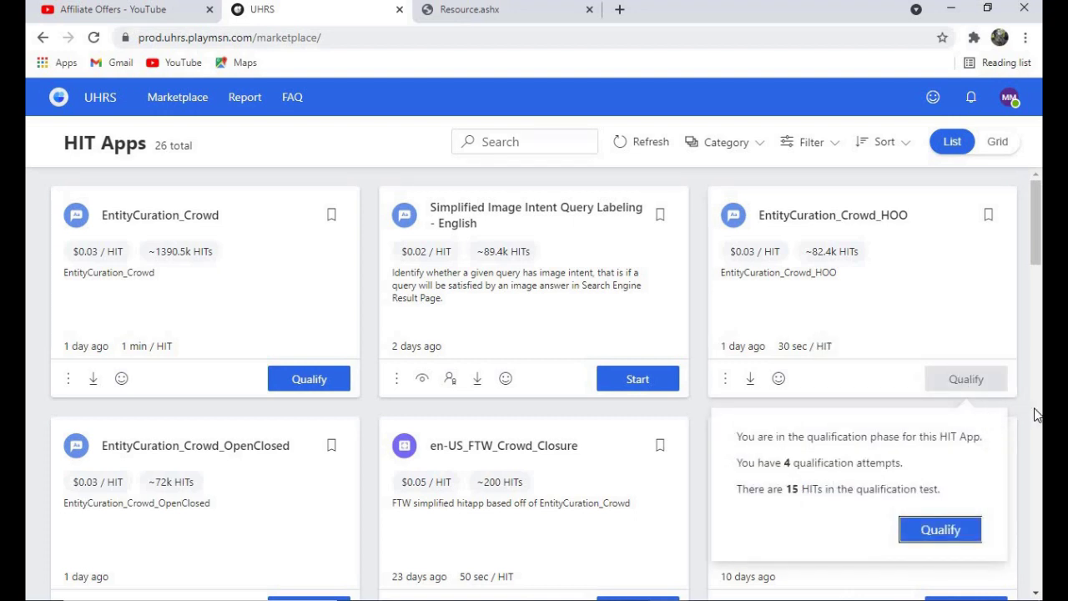
pyautogui.click(940, 532)
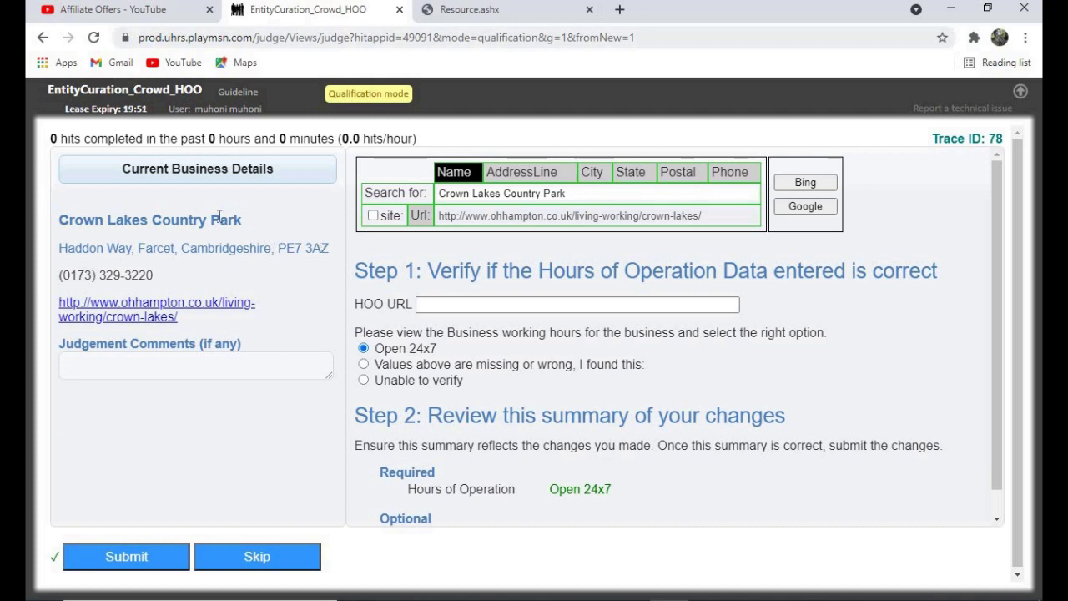
# Check the business details of Crown Lakes Country Park and add its address line, city and state to the search query
pyautogui.moveTo(249, 219); pyautogui.dragTo(69, 204)
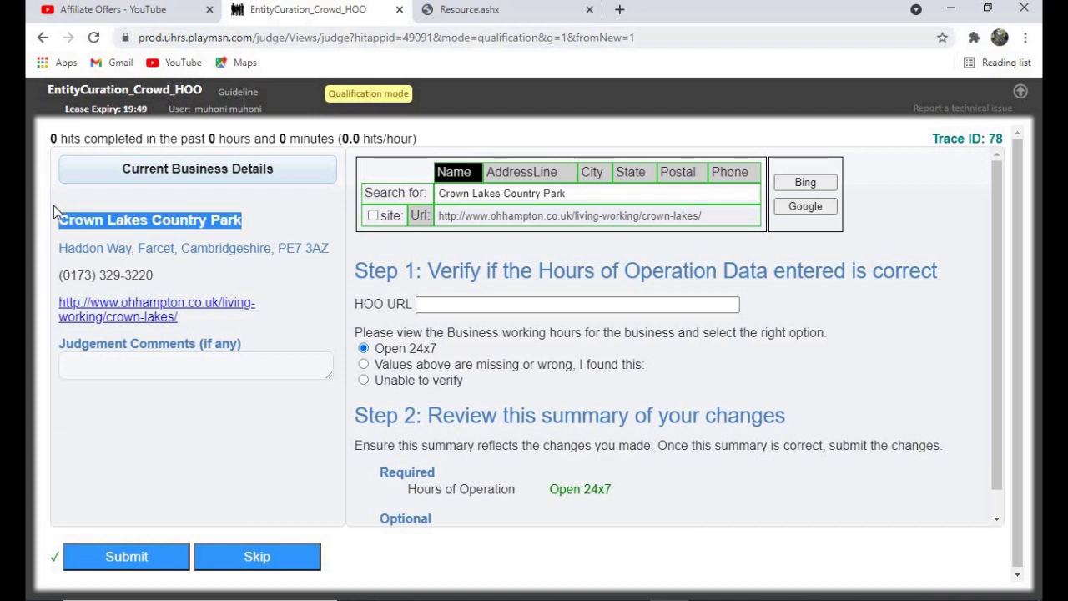
pyautogui.moveTo(333, 249); pyautogui.dragTo(167, 282)
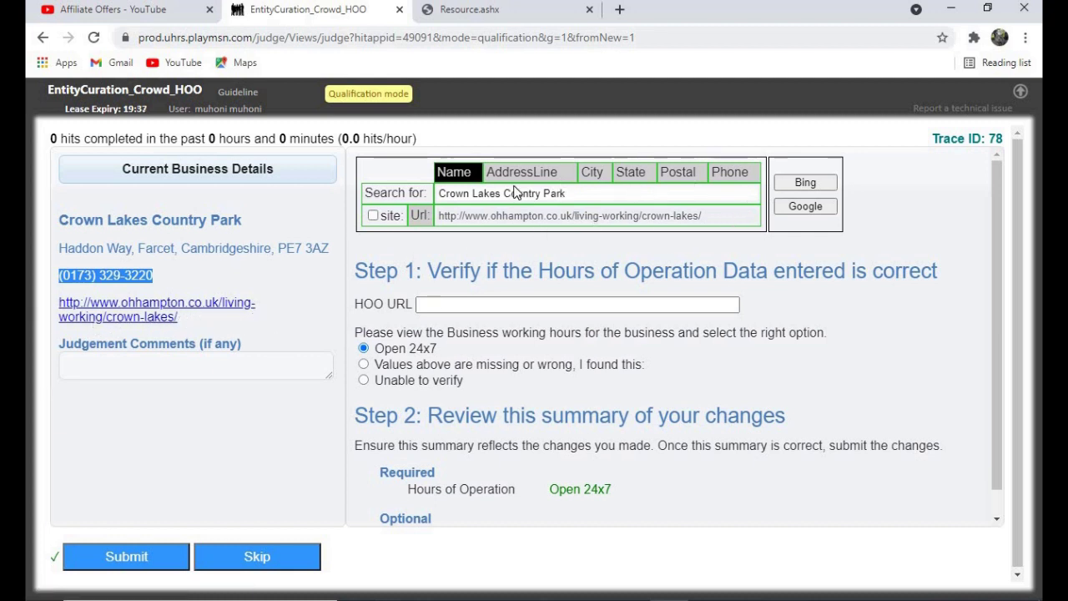
pyautogui.click(540, 172)
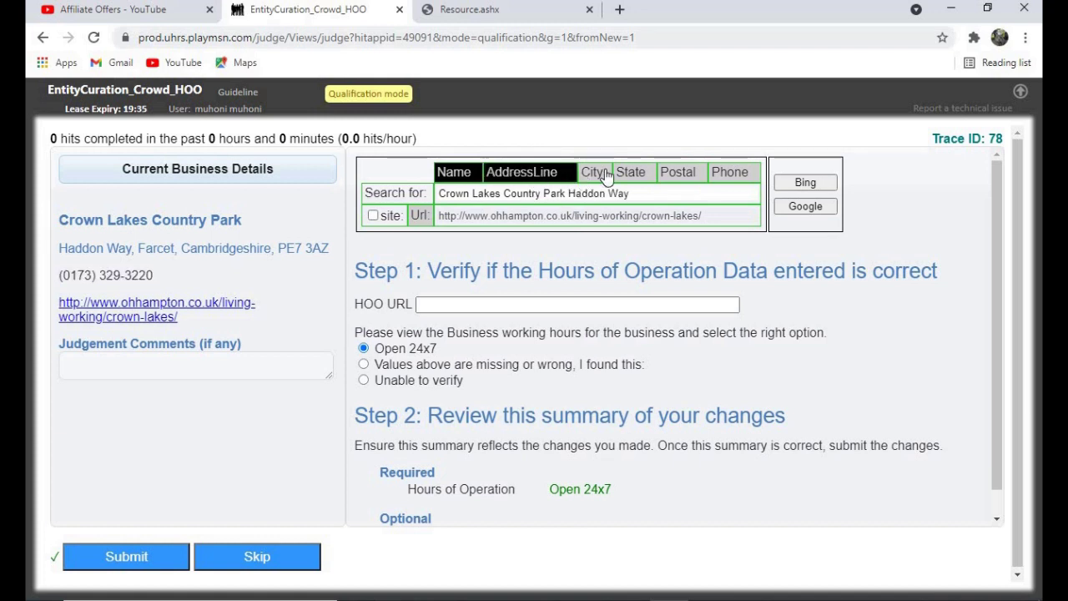
pyautogui.click(606, 175)
pyautogui.click(632, 175)
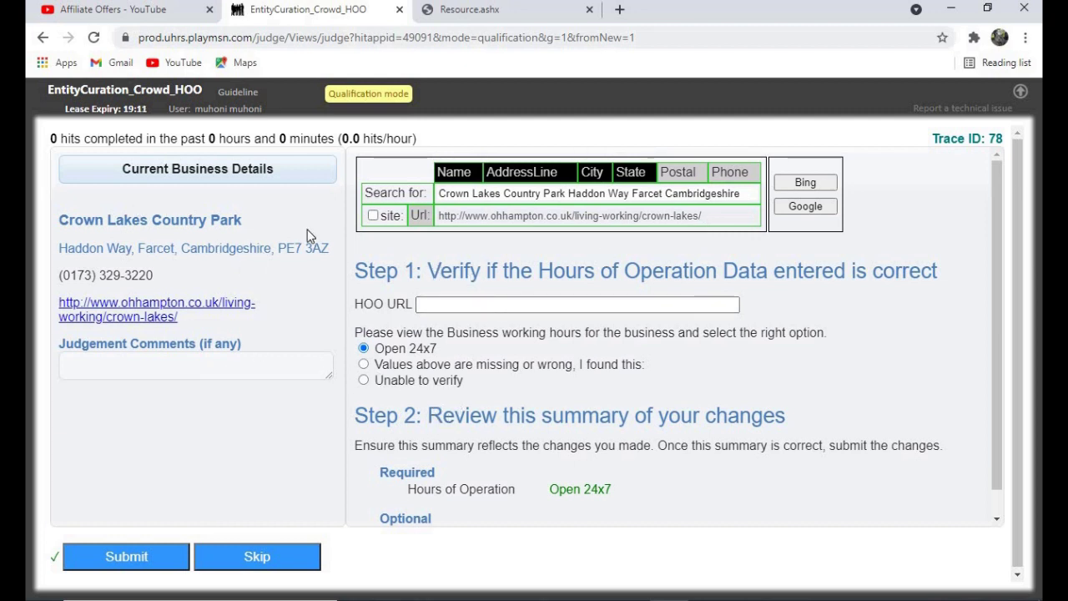
# Open the website listed for Crown Lakes Country Park and examine its home page for opening hours
pyautogui.click(214, 310)
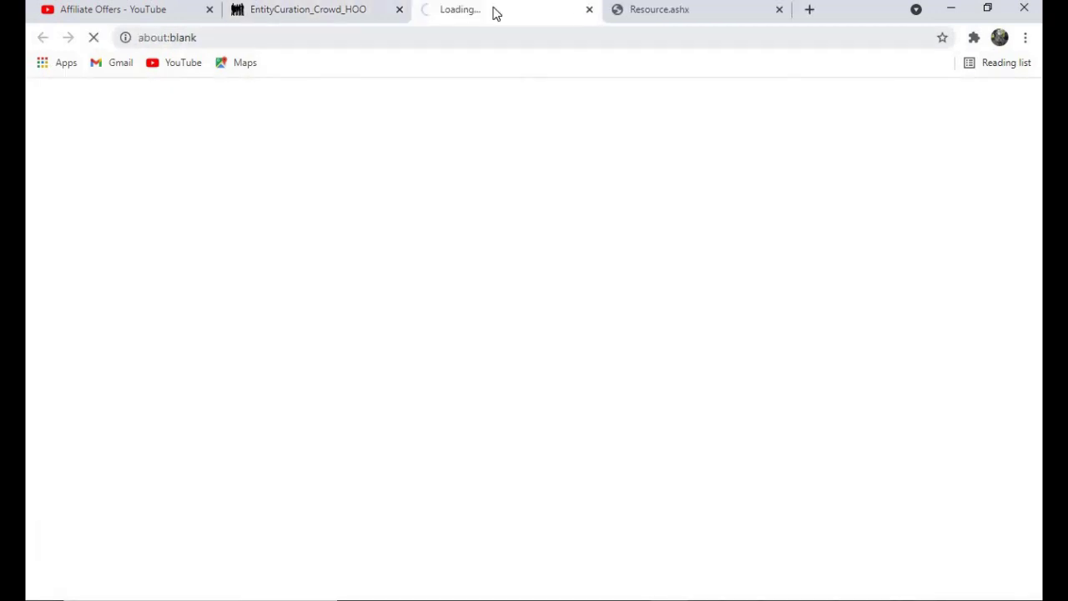
pyautogui.click(337, 14)
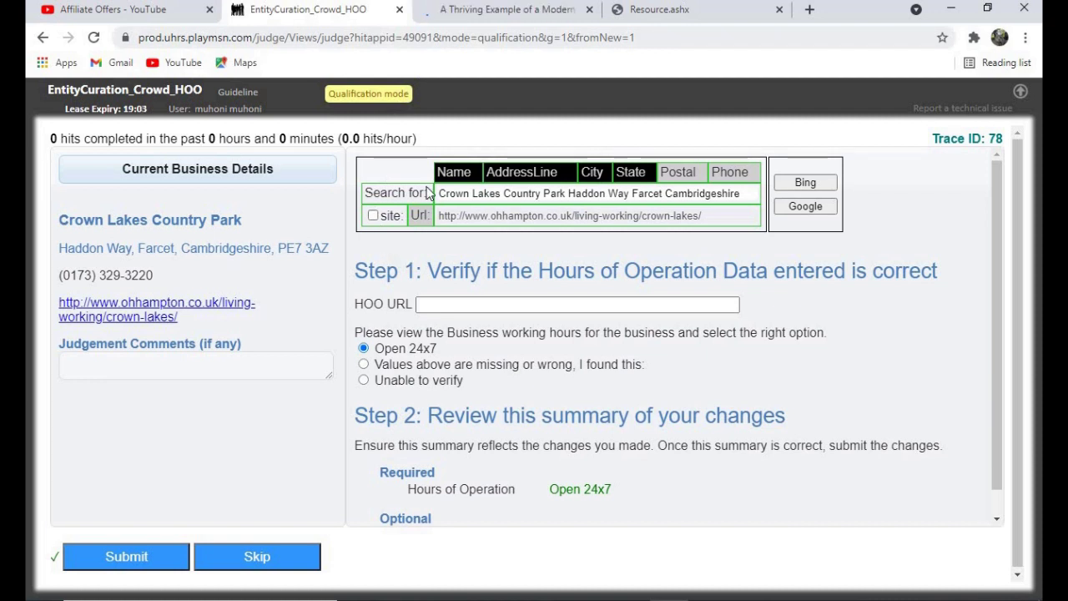
pyautogui.click(493, 15)
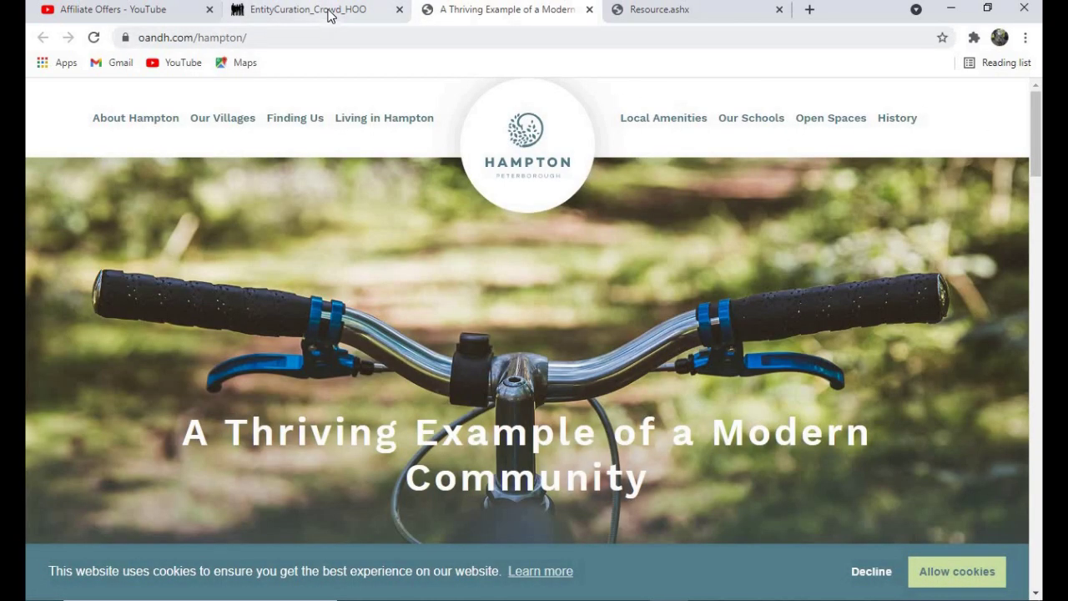
pyautogui.click(332, 12)
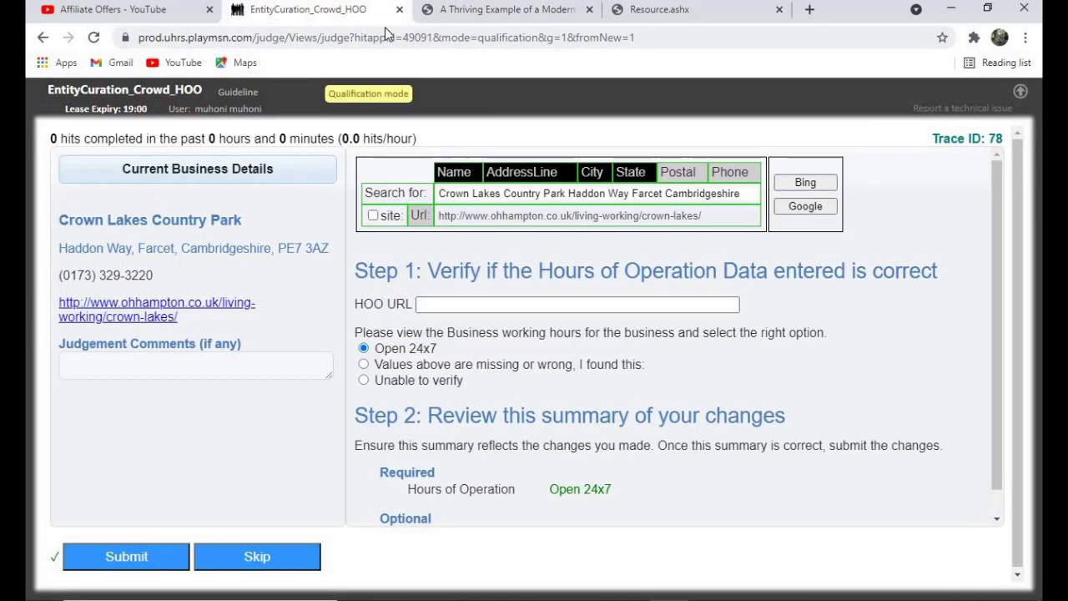
pyautogui.click(524, 12)
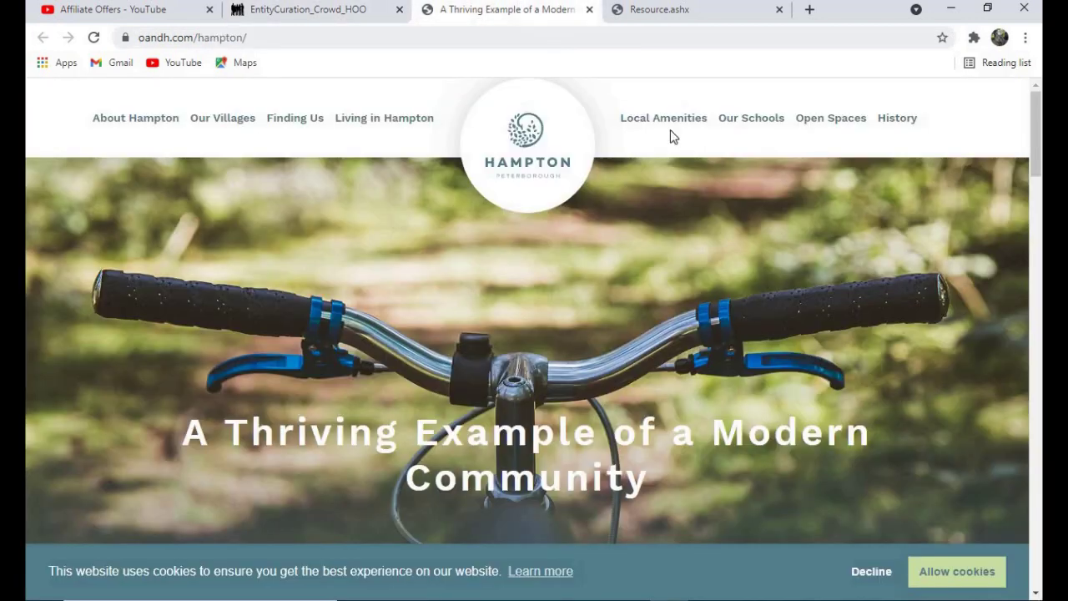
pyautogui.scroll(-5, 987, 174)
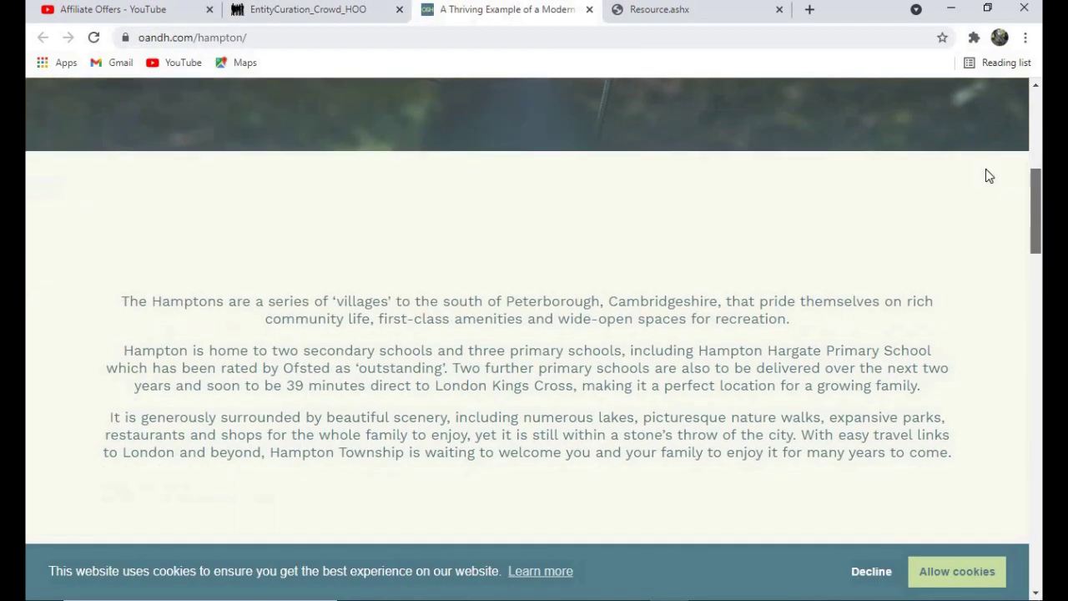
pyautogui.click(322, 13)
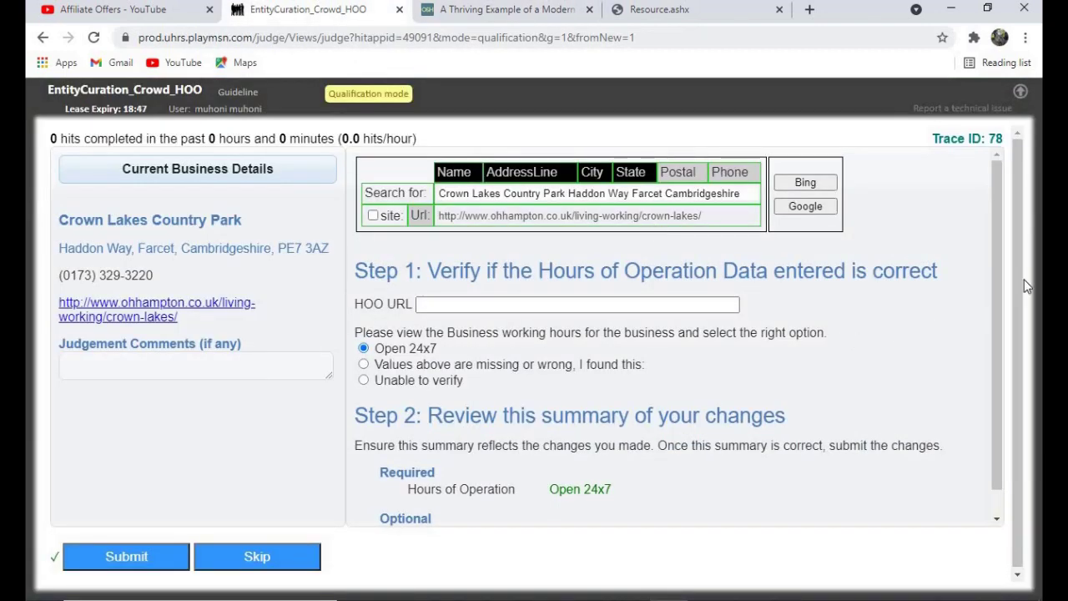
# Compare the Hampton site's content with the business details and hours-of-operation choices in the qualification task
pyautogui.moveTo(995, 281); pyautogui.dragTo(1000, 356)
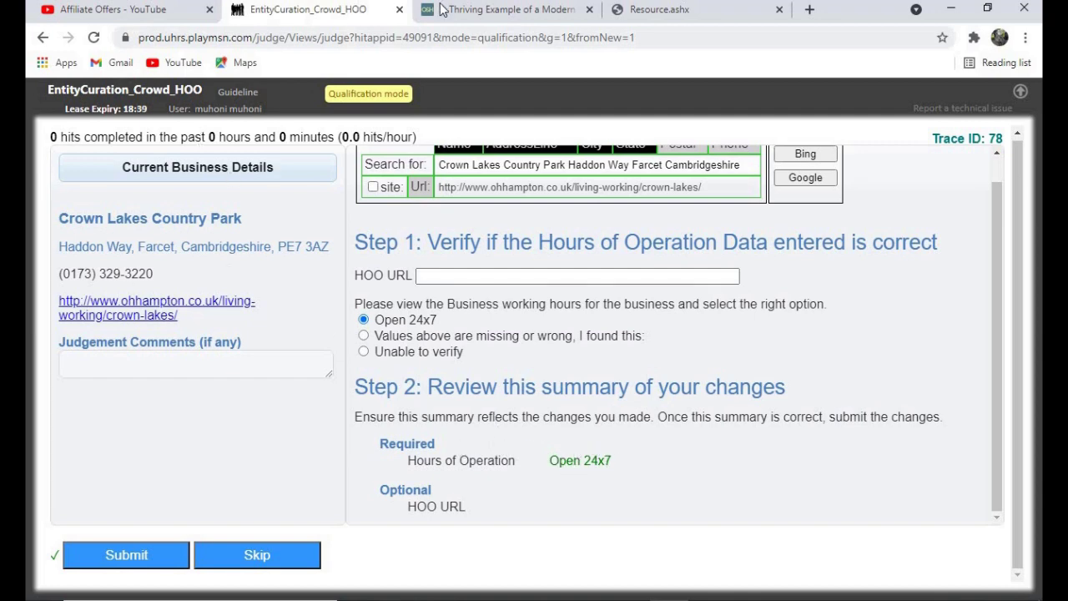
pyautogui.click(471, 11)
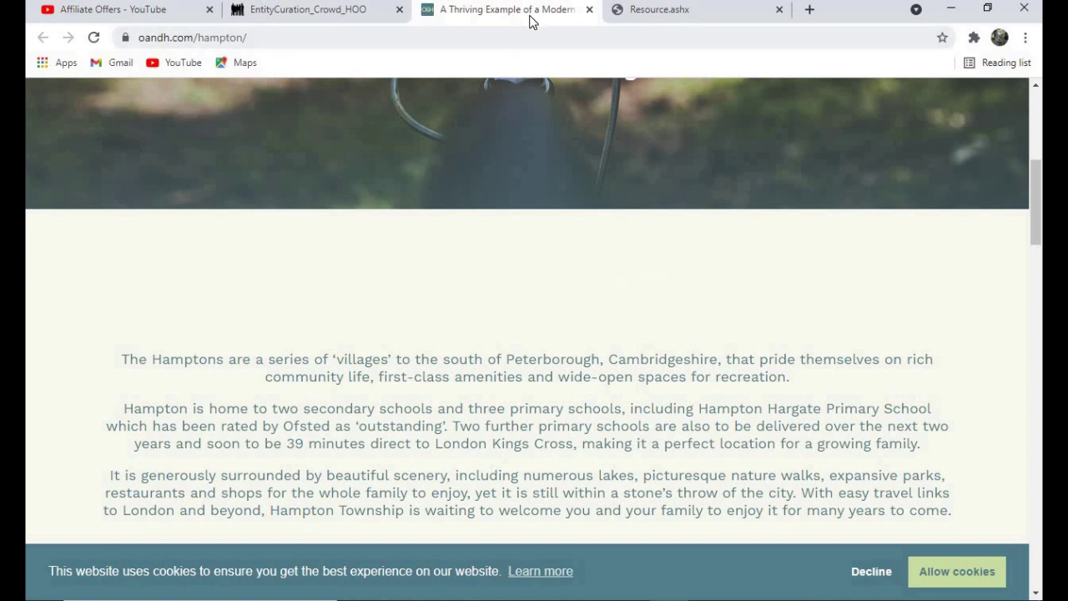
pyautogui.moveTo(1038, 215); pyautogui.dragTo(1038, 116)
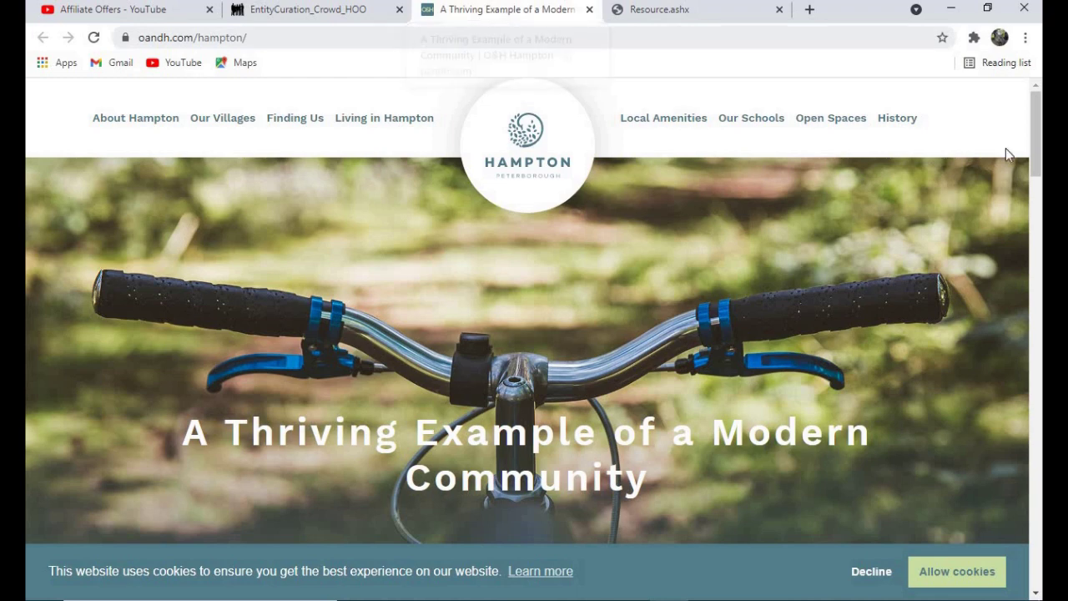
pyautogui.moveTo(1039, 141); pyautogui.dragTo(1034, 239)
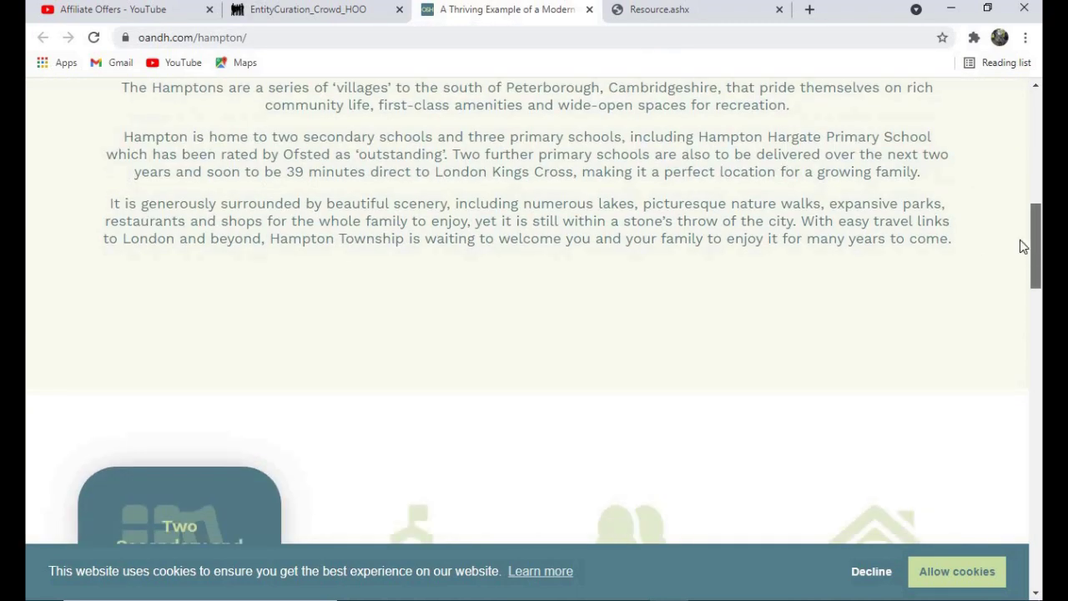
pyautogui.click(360, 12)
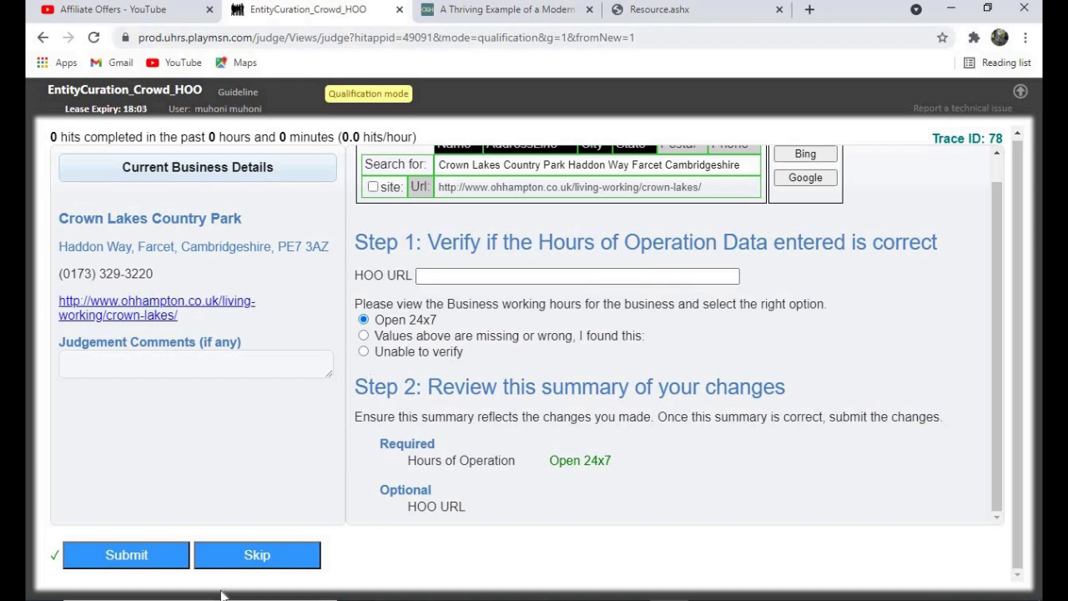
pyautogui.click(533, 14)
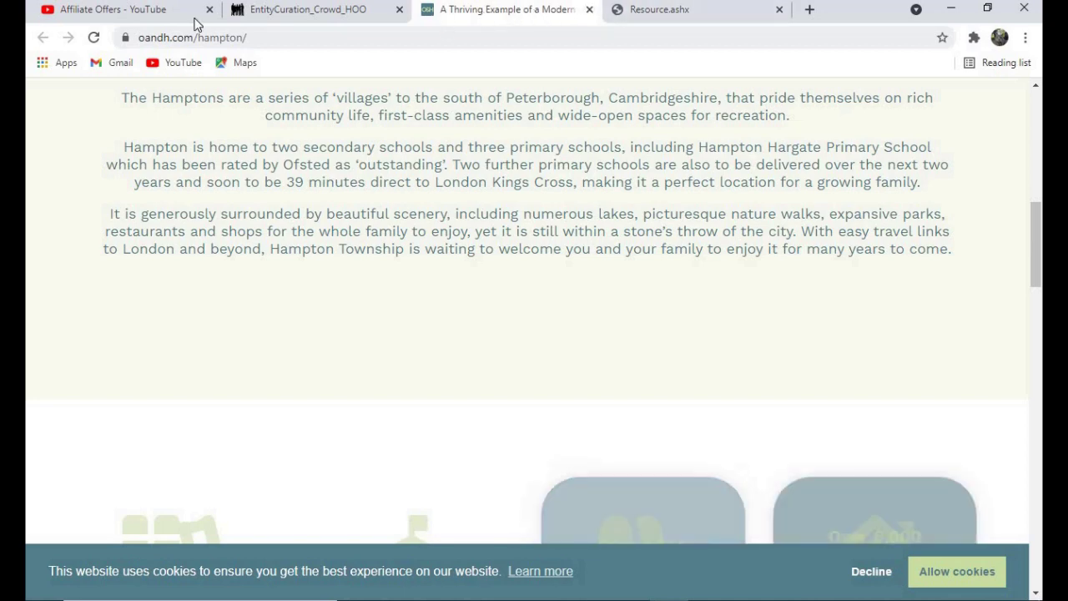
pyautogui.click(331, 12)
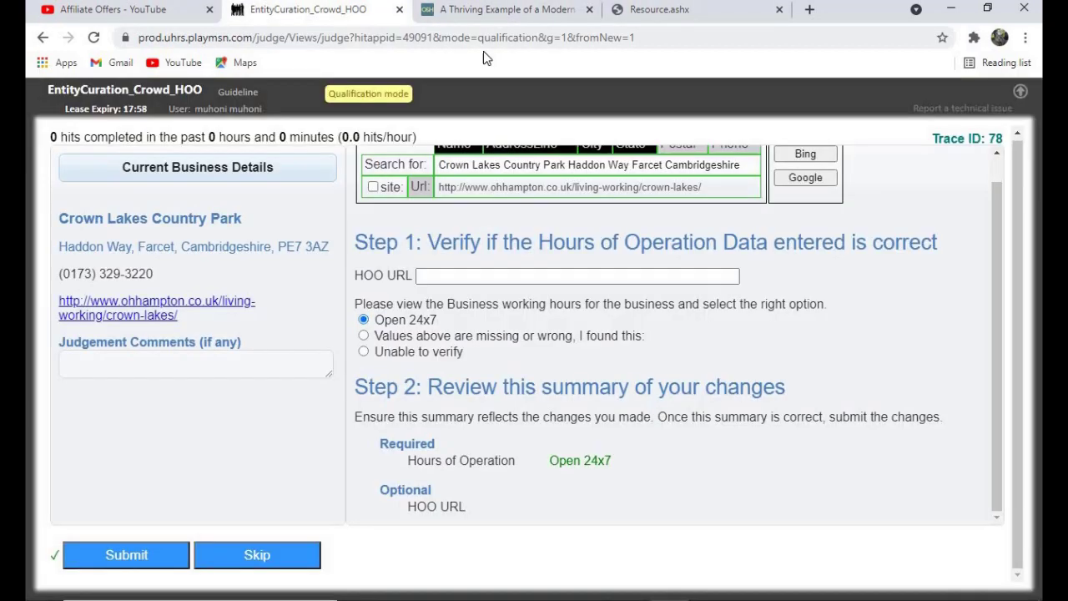
pyautogui.click(501, 12)
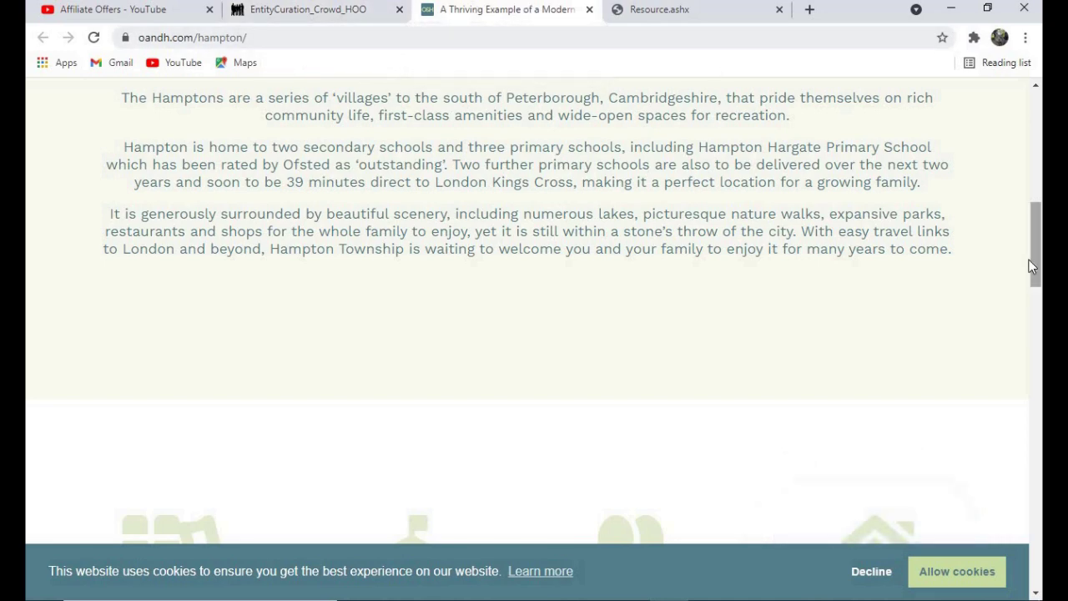
pyautogui.moveTo(1028, 265); pyautogui.dragTo(1038, 200)
pyautogui.scroll(2, 960, 222)
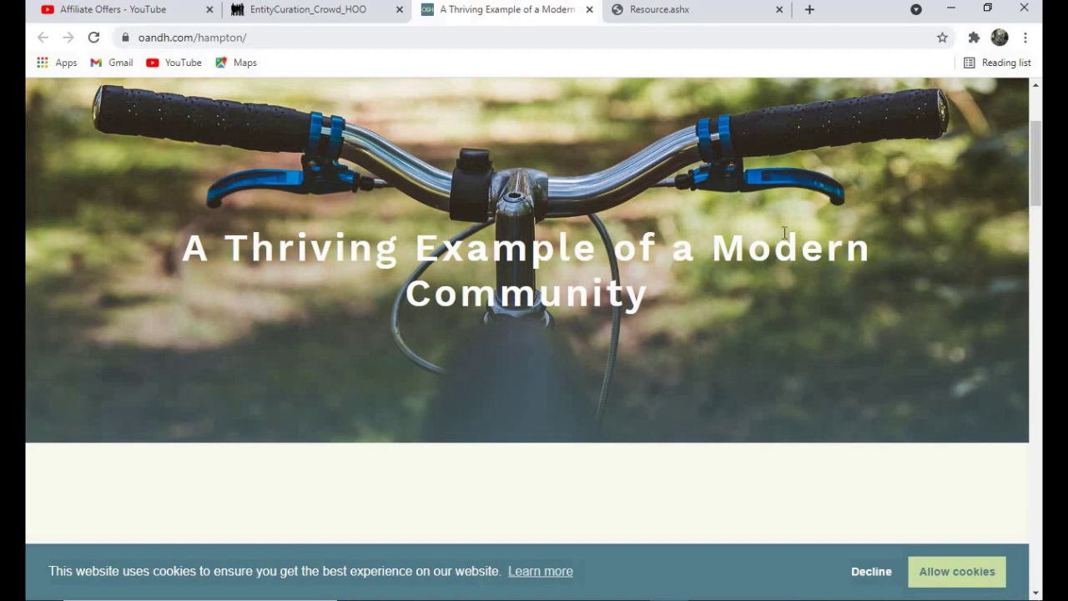
# Back in the qualification task, mark the hours of operation as "Values above are missing or wrong, I found this"
pyautogui.click(310, 10)
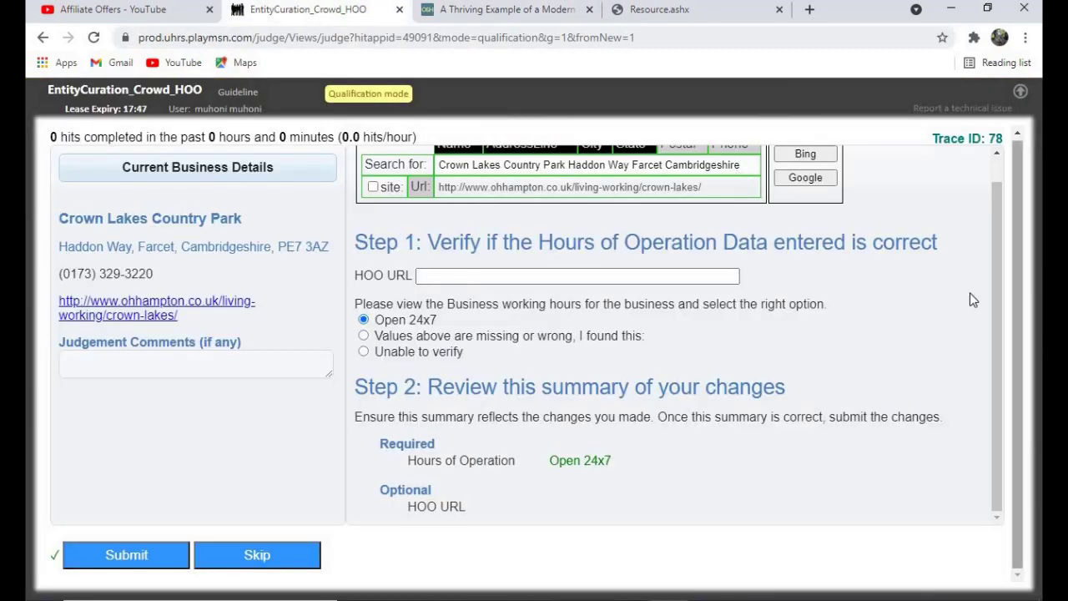
pyautogui.click(364, 336)
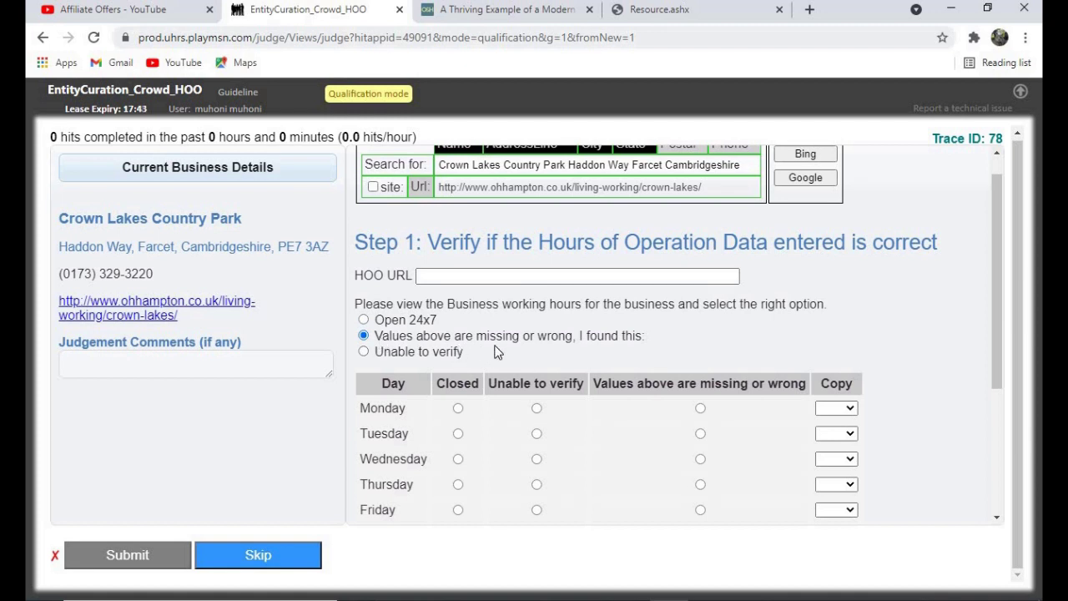
# Mark Monday's hours as "Values above are missing or wrong" and check the available opening-time choices
pyautogui.moveTo(1004, 280); pyautogui.dragTo(946, 300)
pyautogui.click(981, 312)
pyautogui.moveTo(997, 346); pyautogui.dragTo(997, 407)
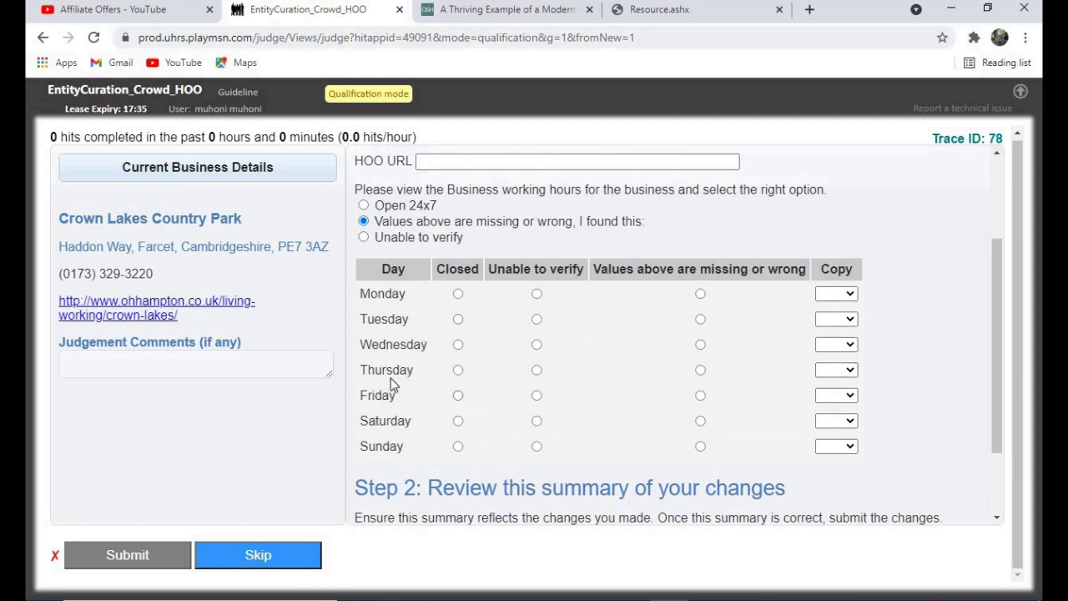
pyautogui.click(506, 14)
pyautogui.click(337, 15)
pyautogui.click(698, 294)
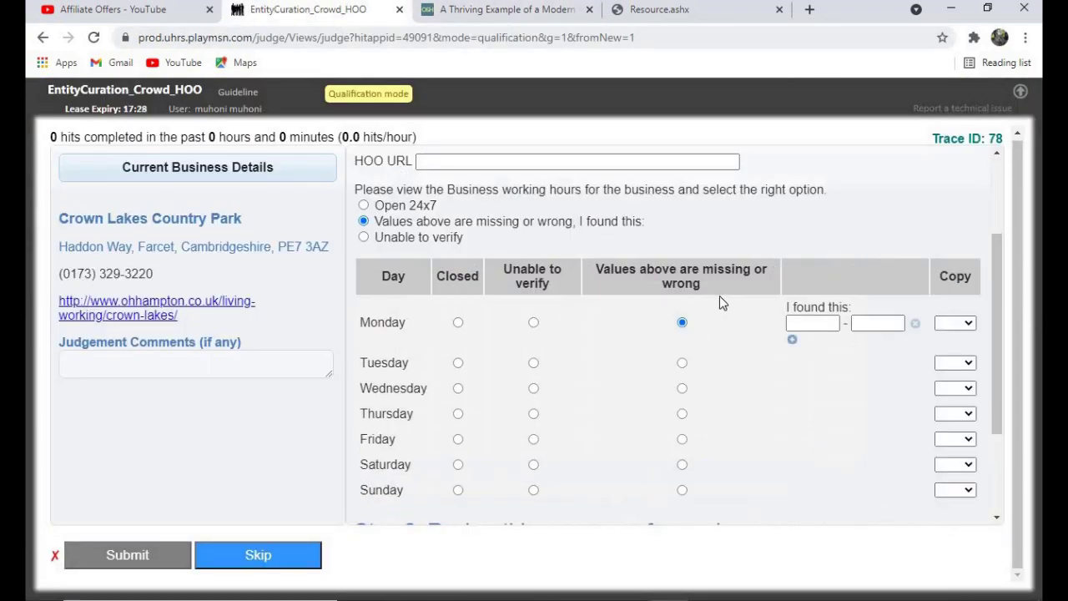
pyautogui.click(827, 325)
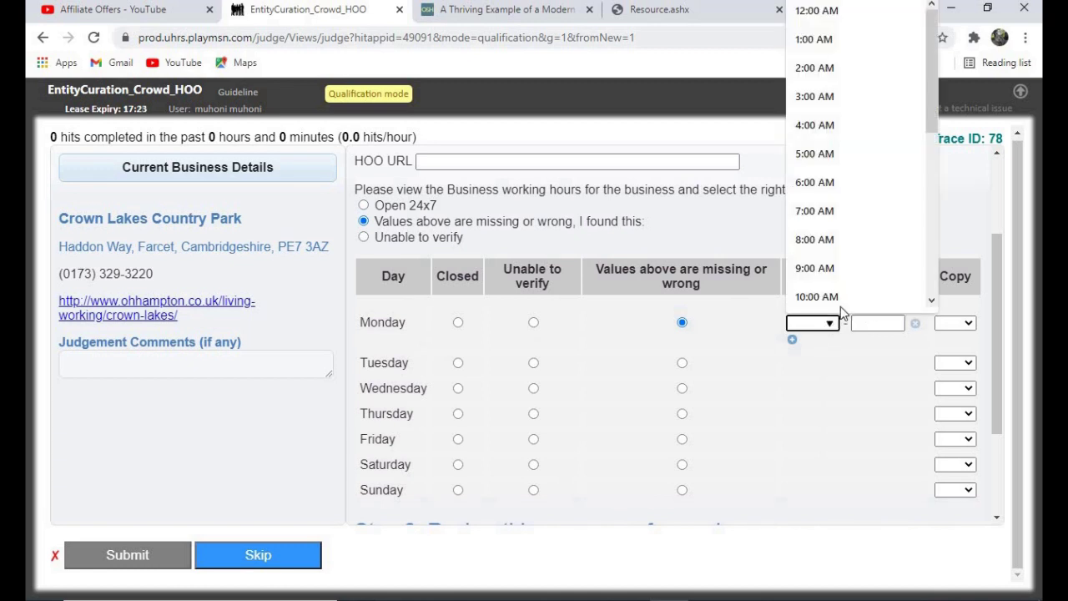
pyautogui.click(801, 395)
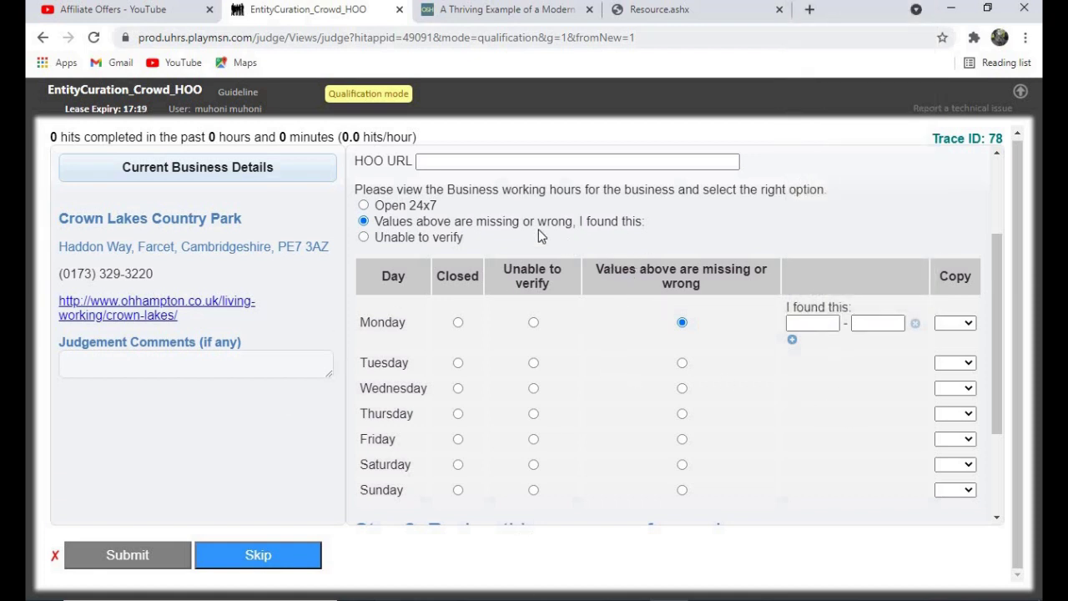
# Open the Hampton site's Finding Us page in a separate browser tab and view it
pyautogui.scroll(1, 1000, 351)
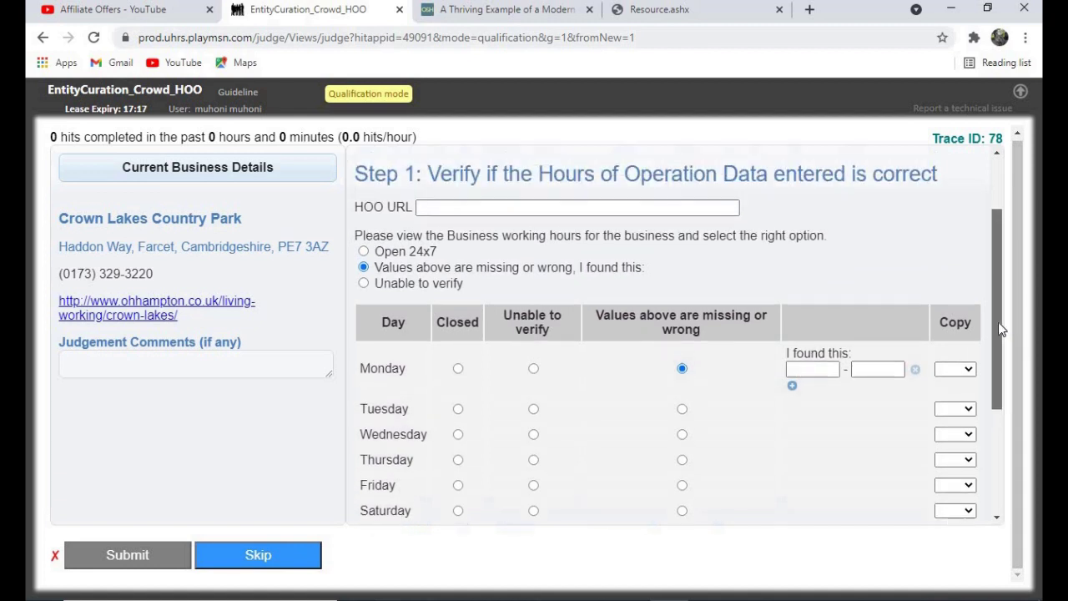
pyautogui.click(511, 15)
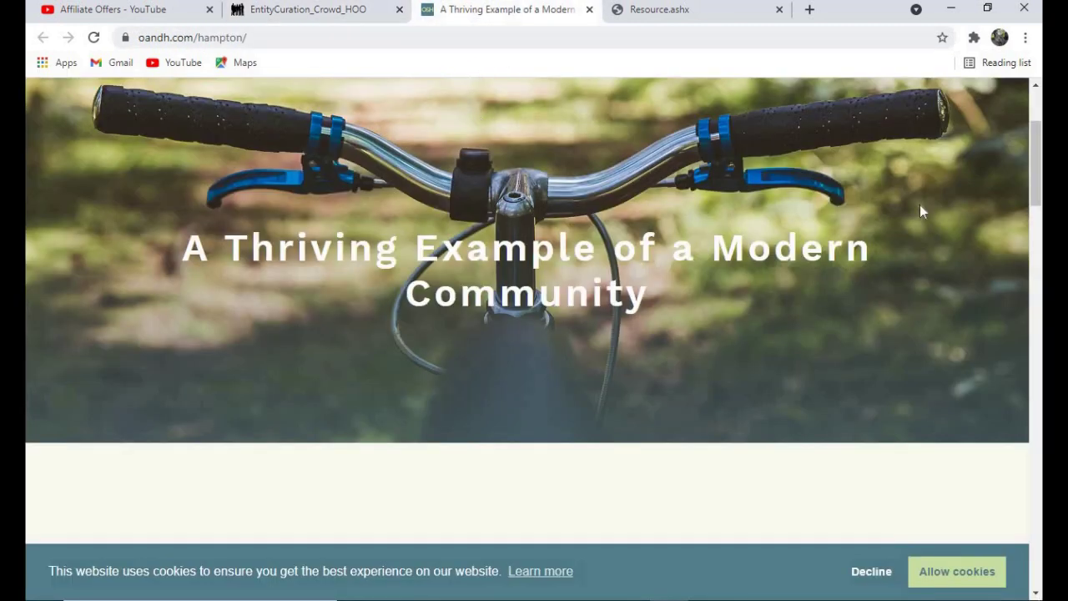
pyautogui.scroll(2, 1037, 154)
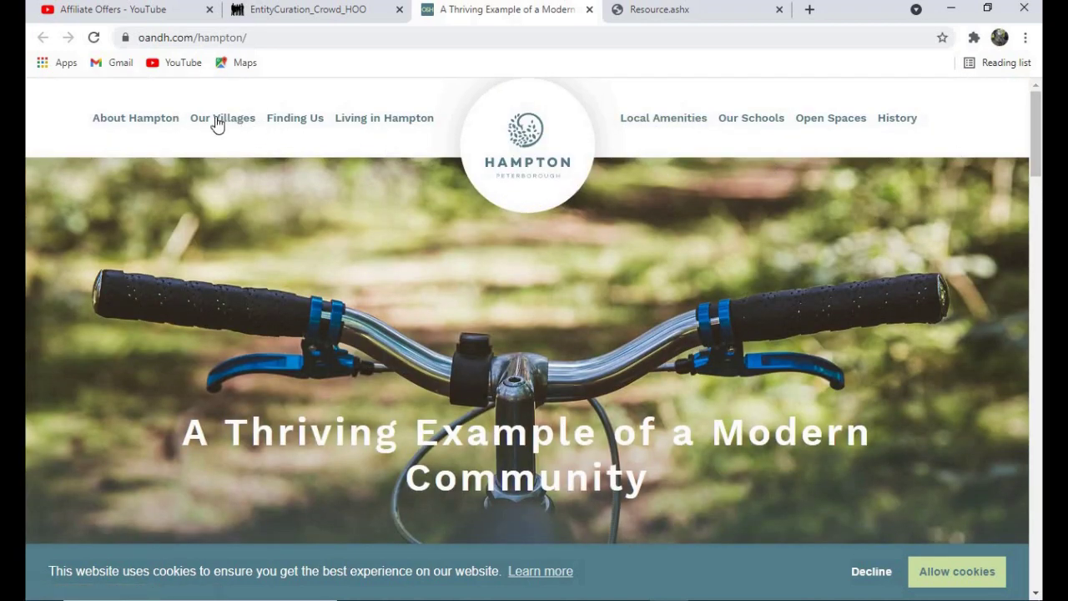
pyautogui.rightClick(302, 122)
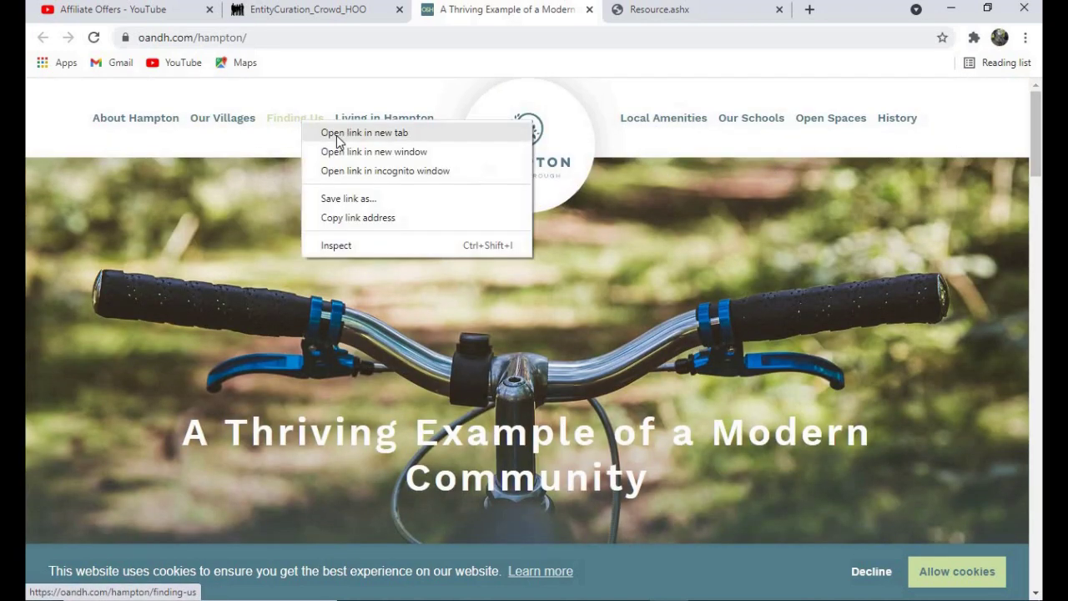
pyautogui.click(341, 140)
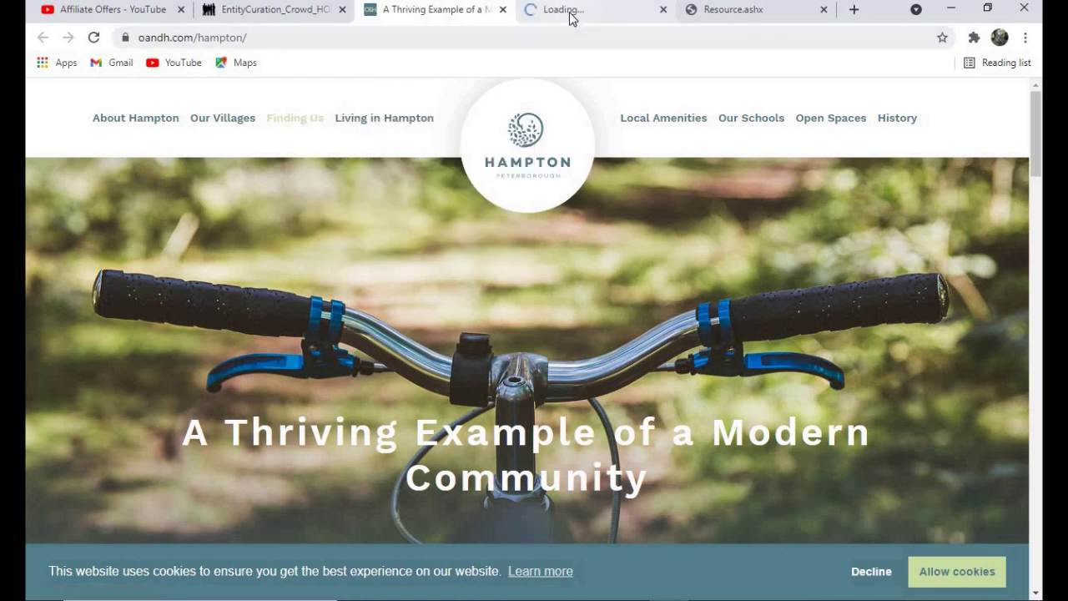
pyautogui.click(570, 18)
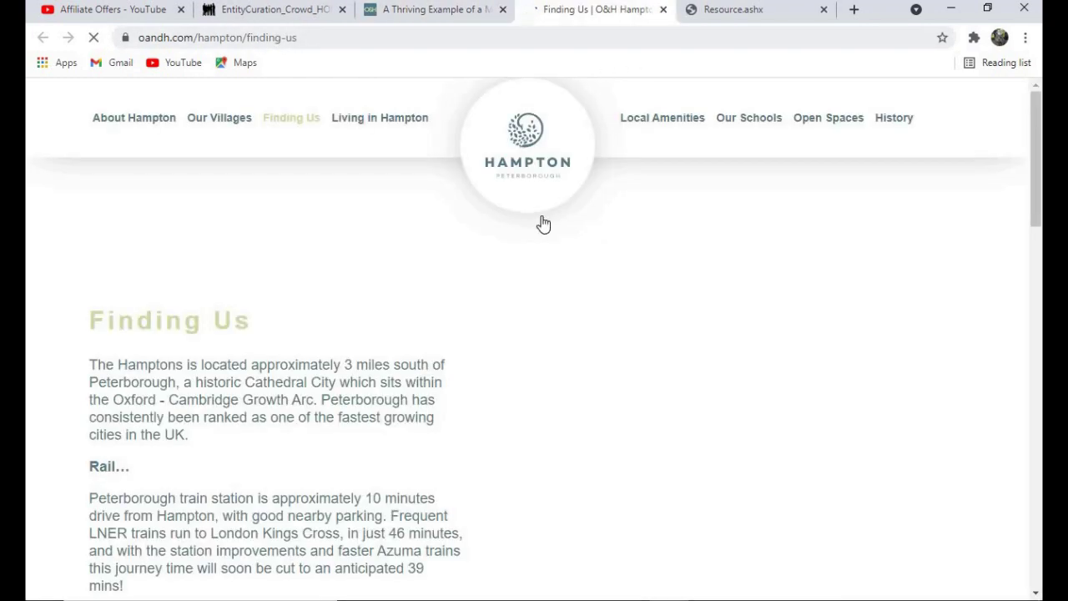
# Copy the Finding Us page's web address and return to the HOO URL field in the qualification task
pyautogui.click(243, 38)
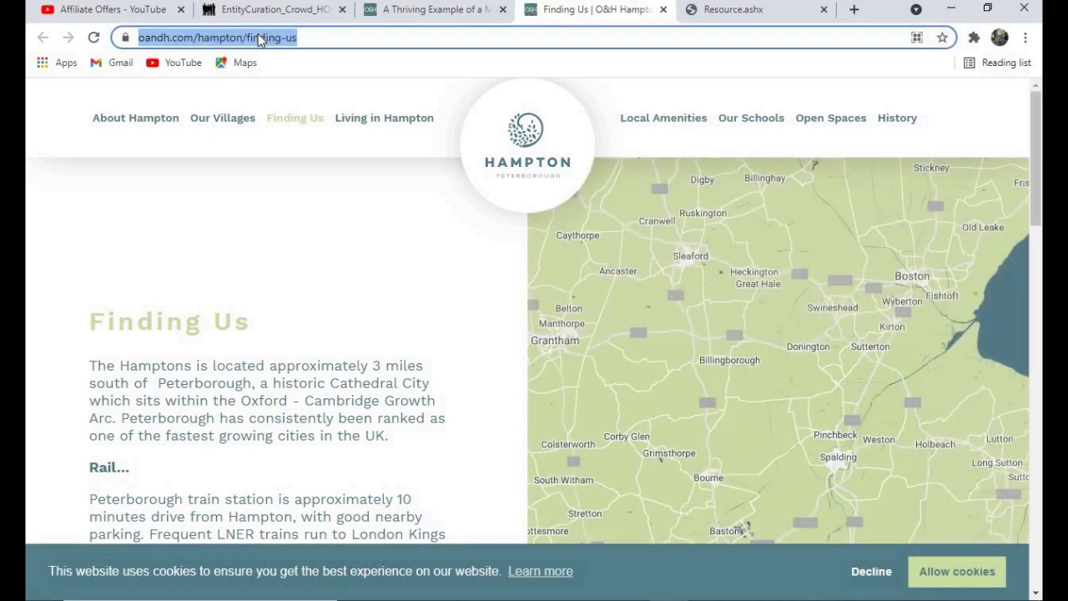
pyautogui.rightClick(260, 39)
pyautogui.click(308, 124)
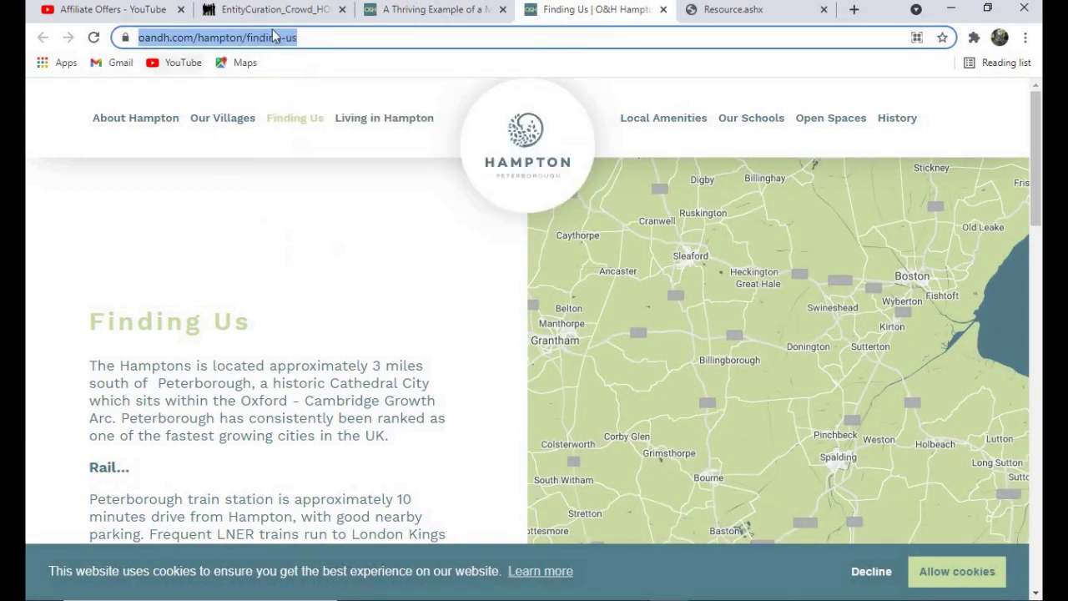
pyautogui.click(270, 11)
pyautogui.click(506, 218)
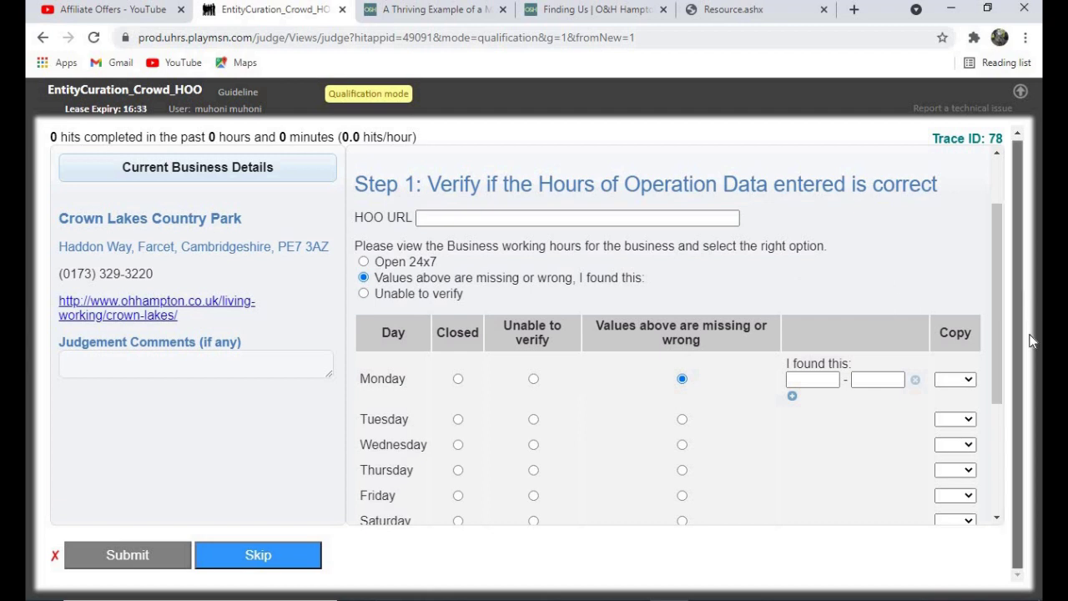
pyautogui.moveTo(1000, 335); pyautogui.dragTo(997, 271)
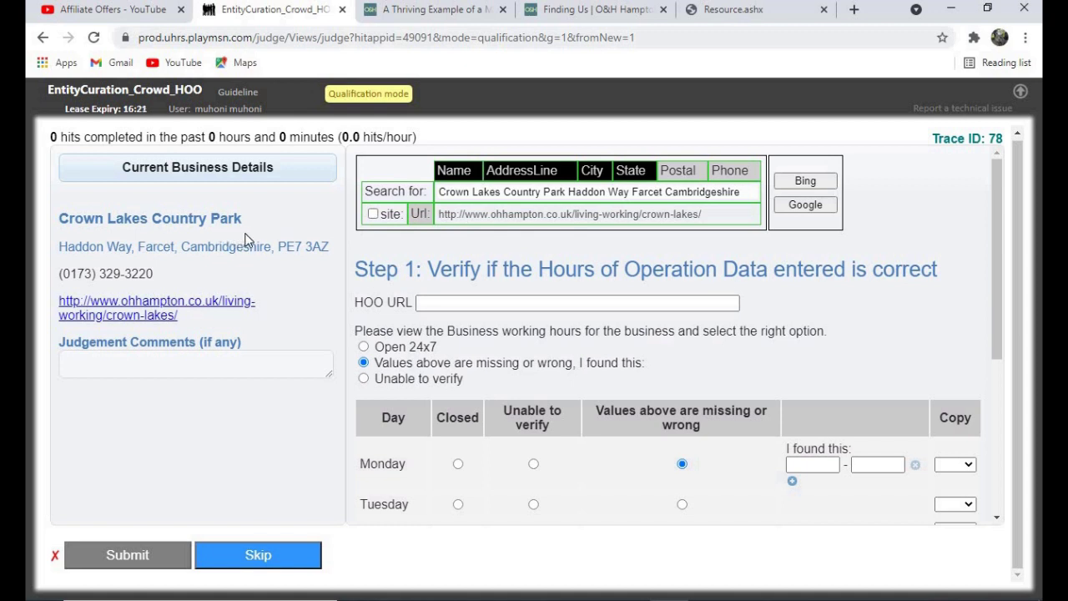
# Examine the Hampton home page and Finding Us page down to their footers for opening hours, allowing cookies on the Finding Us page
pyautogui.click(459, 11)
pyautogui.moveTo(1037, 155); pyautogui.dragTo(1036, 582)
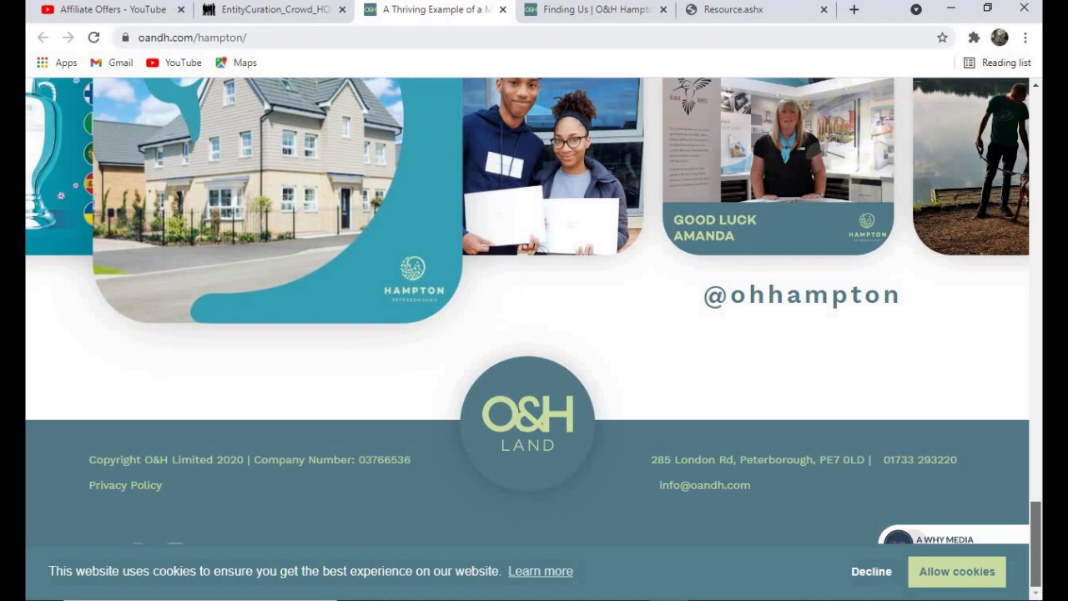
pyautogui.click(558, 10)
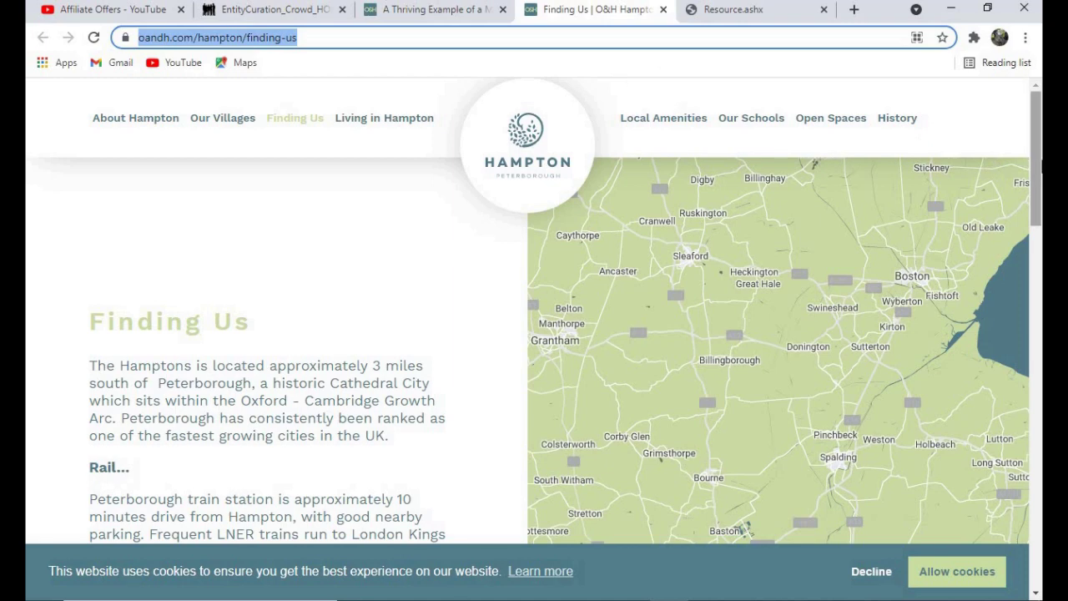
pyautogui.moveTo(1037, 156); pyautogui.dragTo(1005, 527)
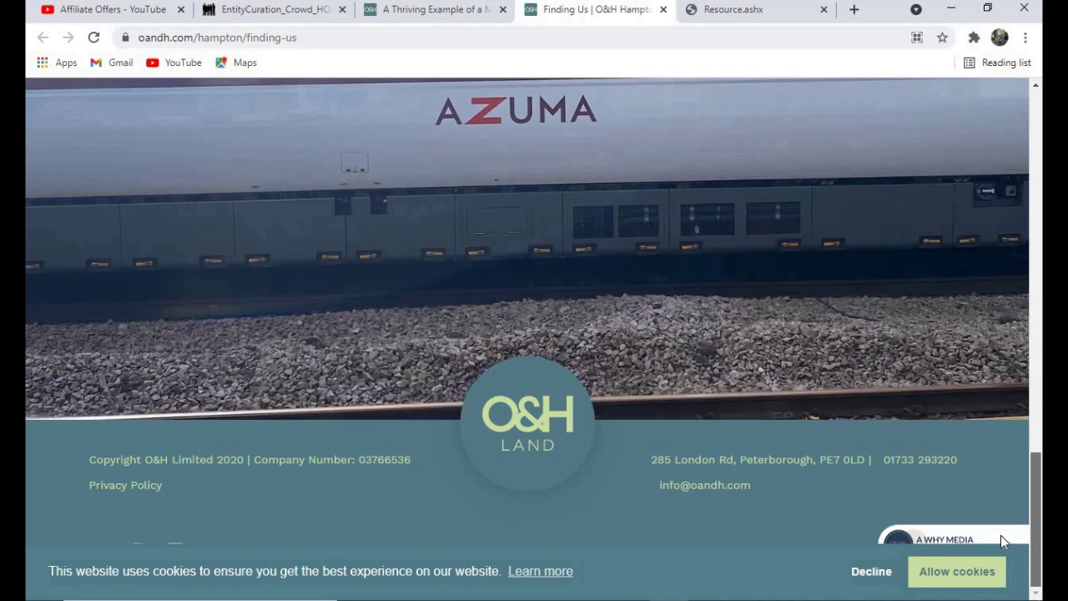
pyautogui.click(948, 572)
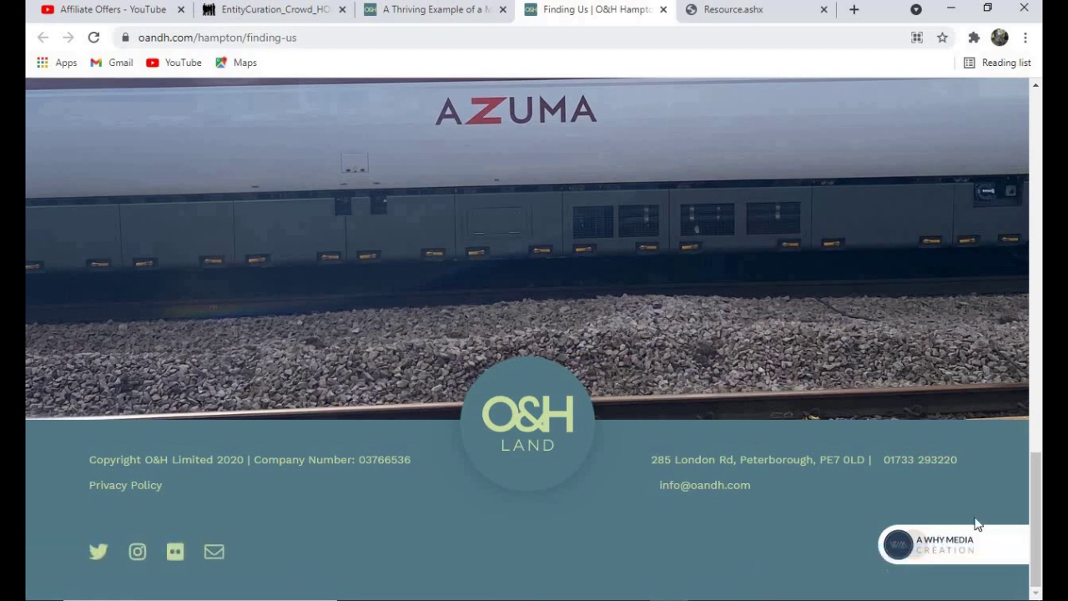
pyautogui.moveTo(1040, 502); pyautogui.dragTo(1031, 133)
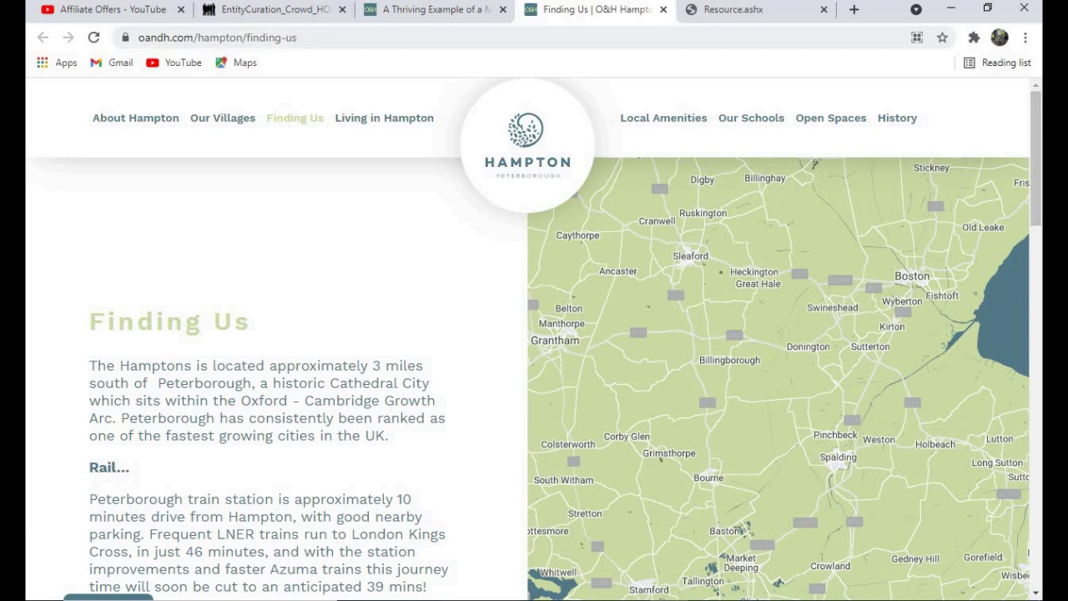
pyautogui.click(266, 11)
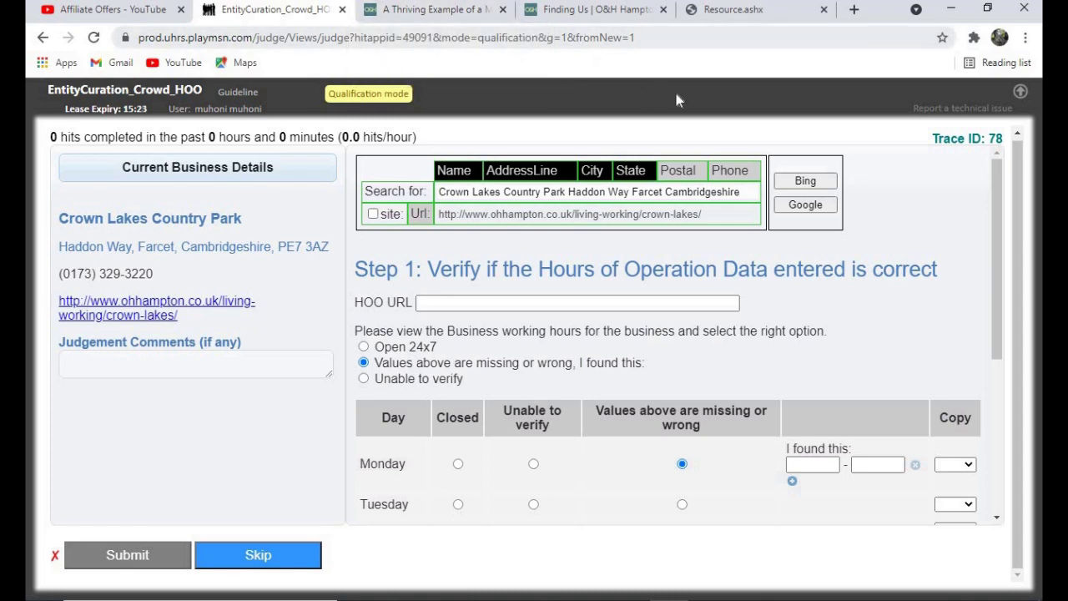
pyautogui.click(428, 14)
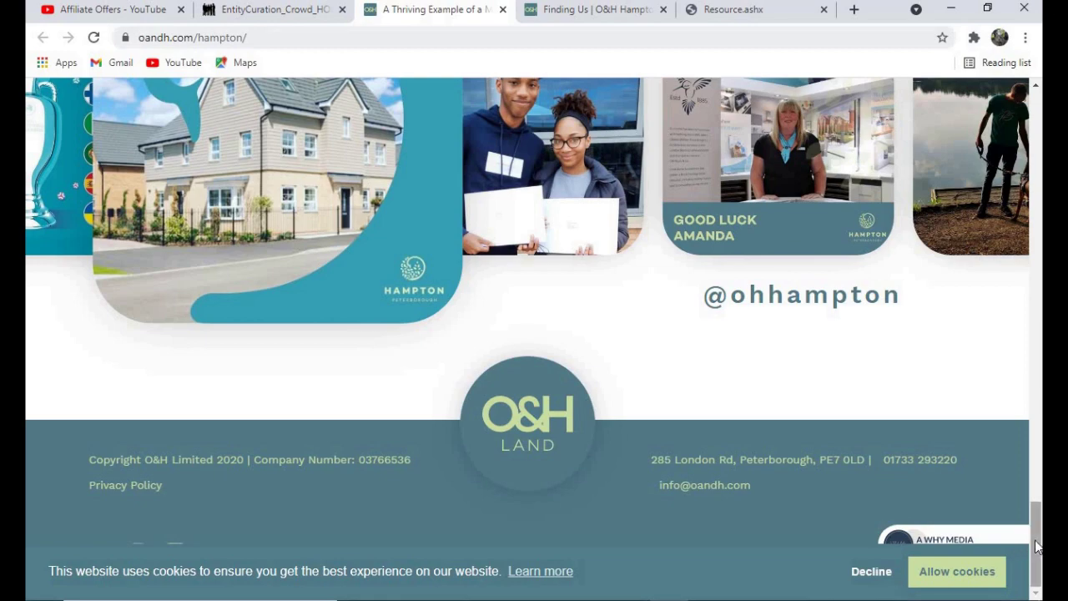
pyautogui.moveTo(1037, 546); pyautogui.dragTo(1039, 126)
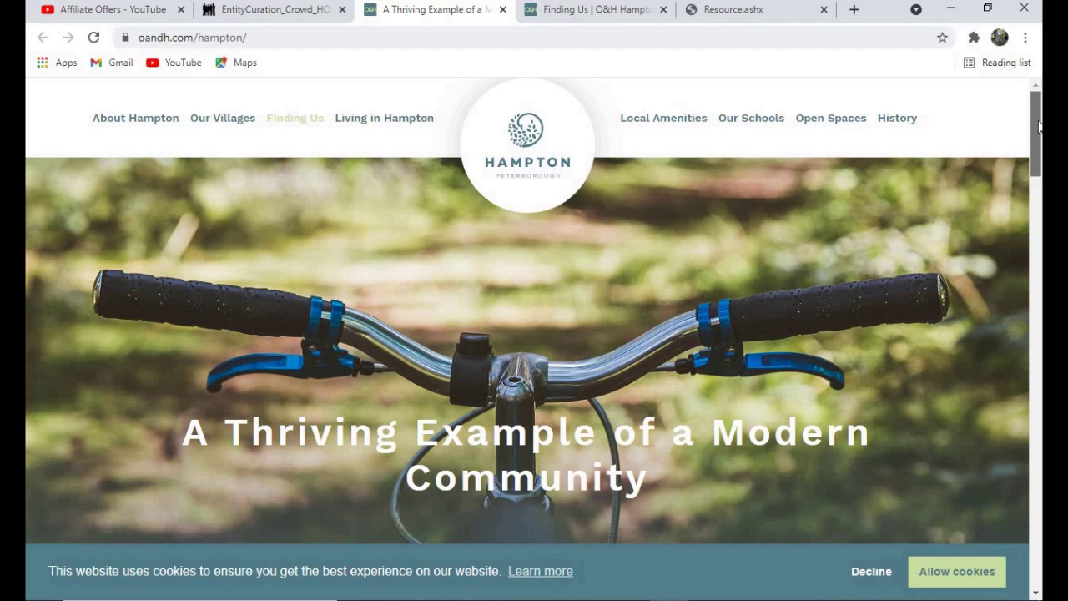
# Mark Crown Lakes Country Park as Open 24x7, recheck the Hampton site and submit the judgment
pyautogui.click(270, 10)
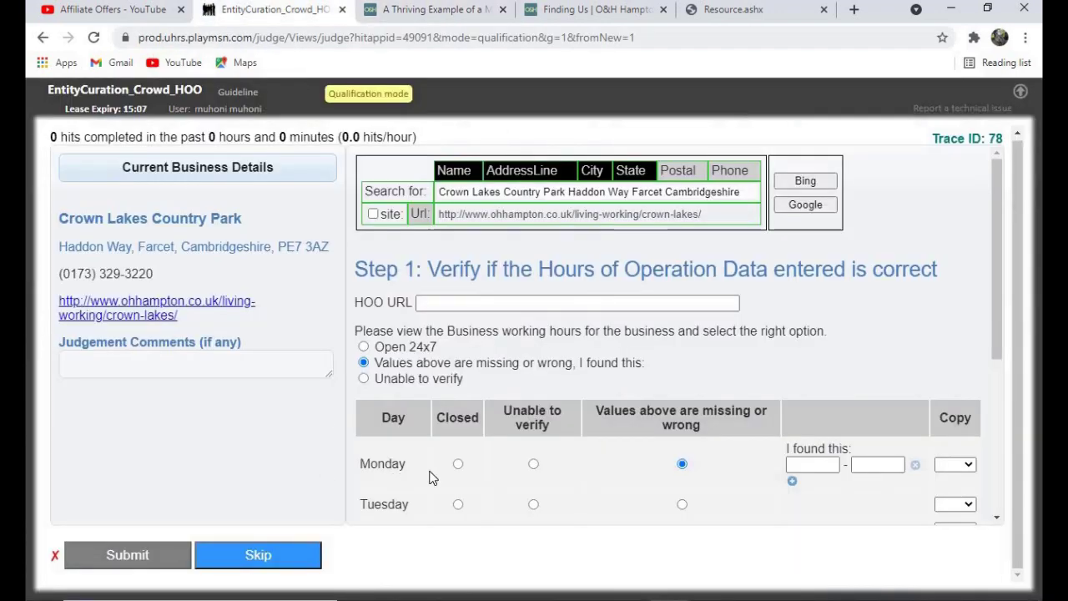
pyautogui.click(364, 346)
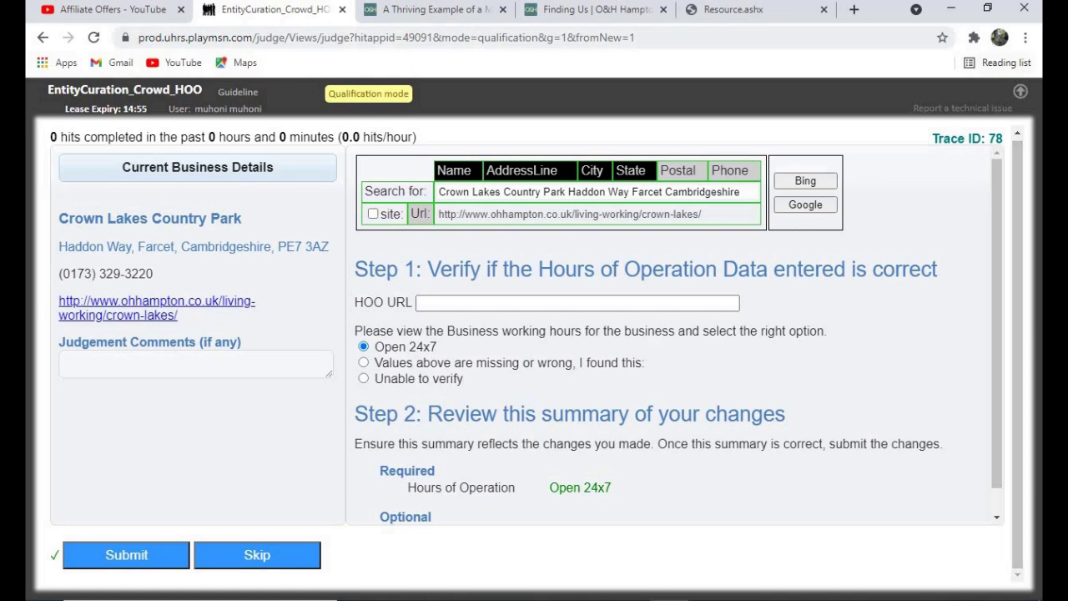
pyautogui.click(433, 9)
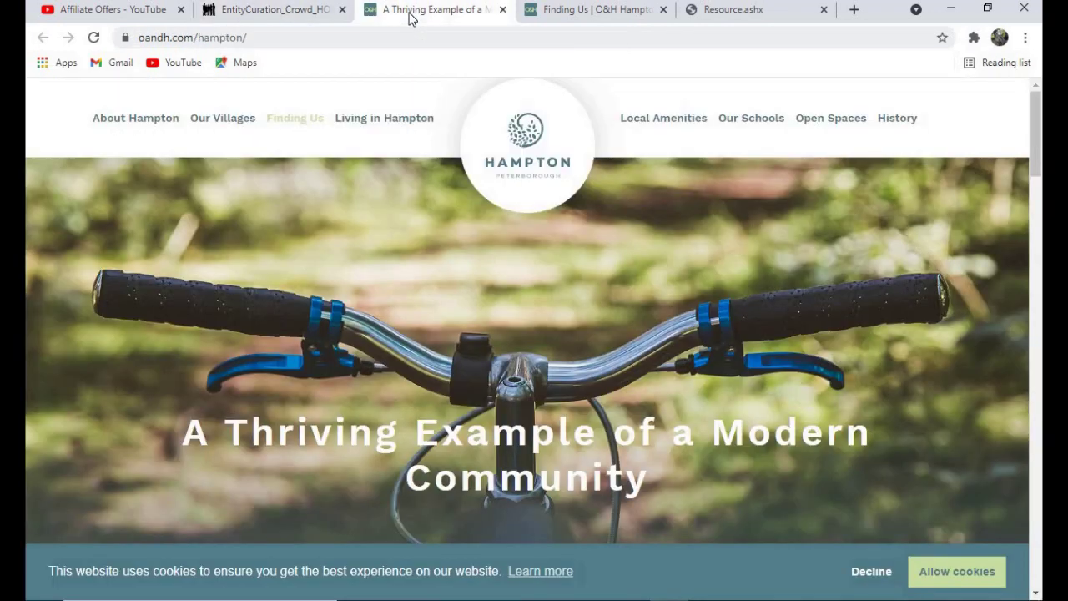
pyautogui.click(325, 111)
pyautogui.click(302, 10)
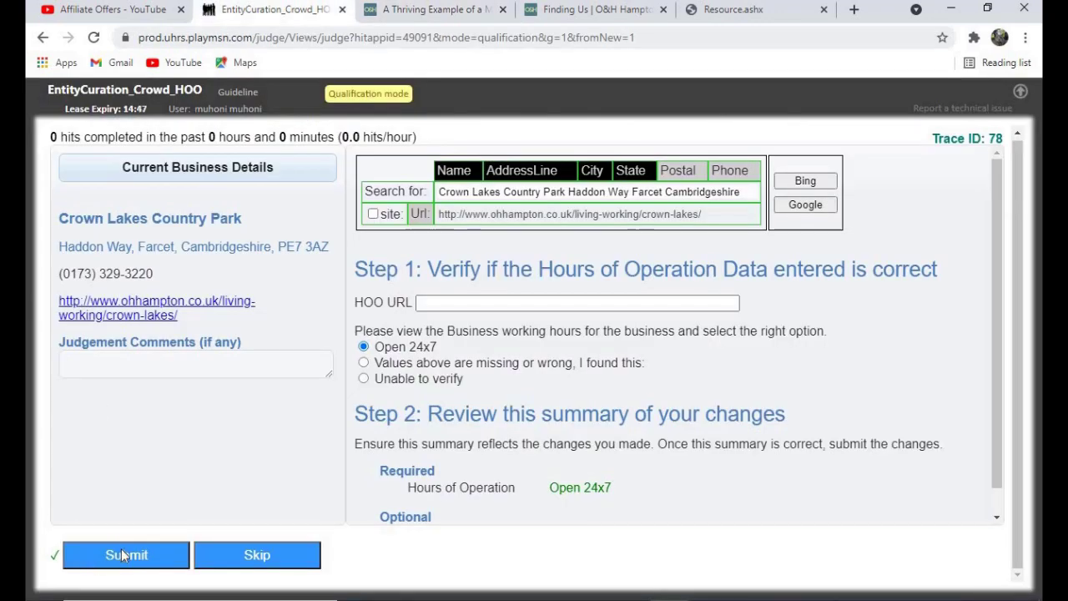
pyautogui.click(122, 552)
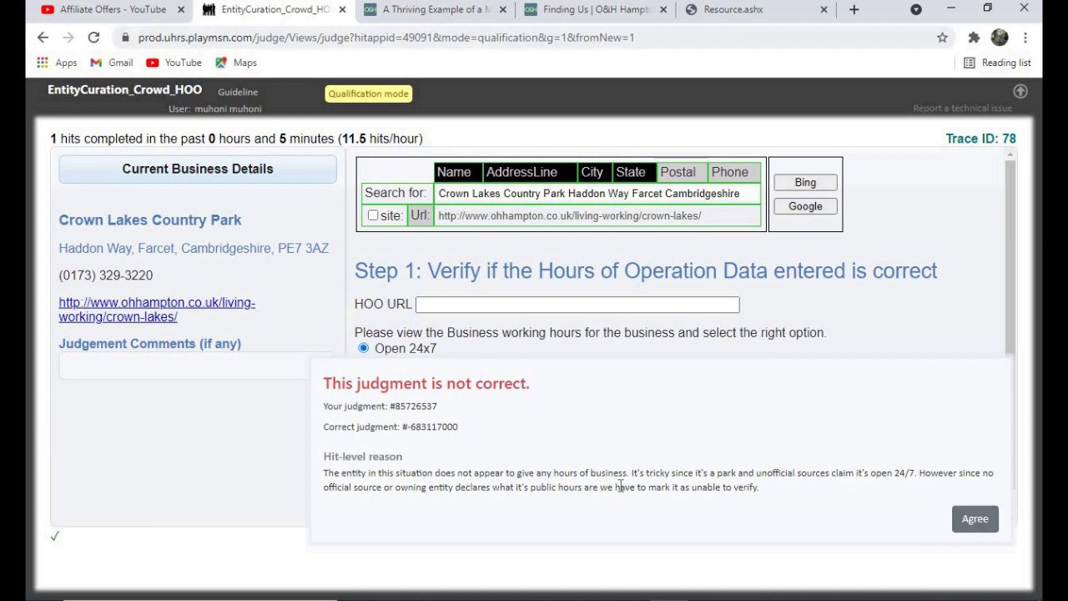
# Agree to the judgment feedback, close both Hampton site tabs and return to the qualification task
pyautogui.click(985, 520)
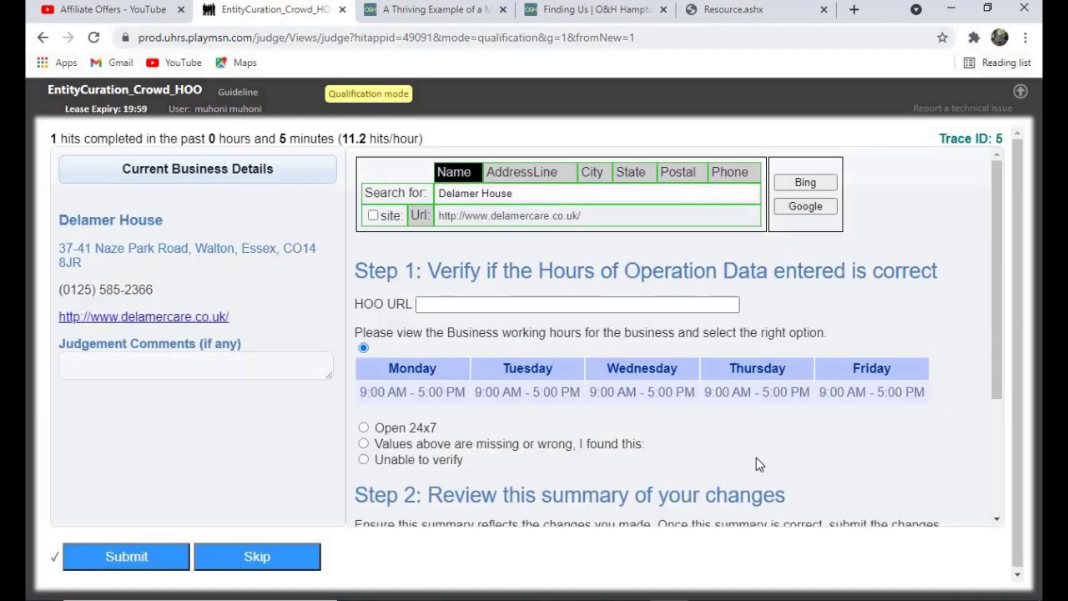
pyautogui.click(434, 10)
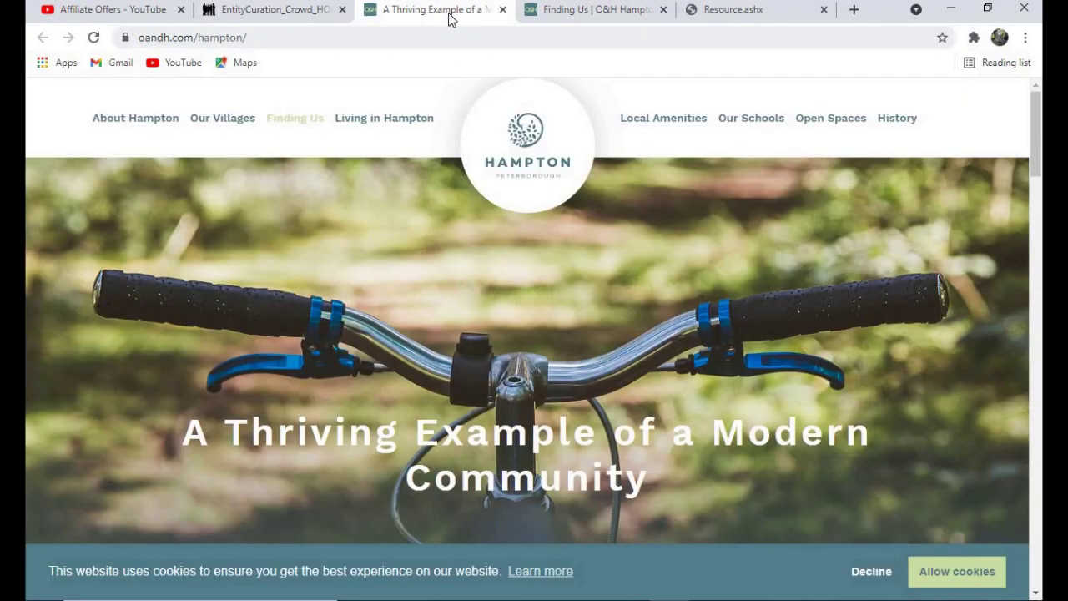
pyautogui.click(502, 10)
pyautogui.click(502, 10)
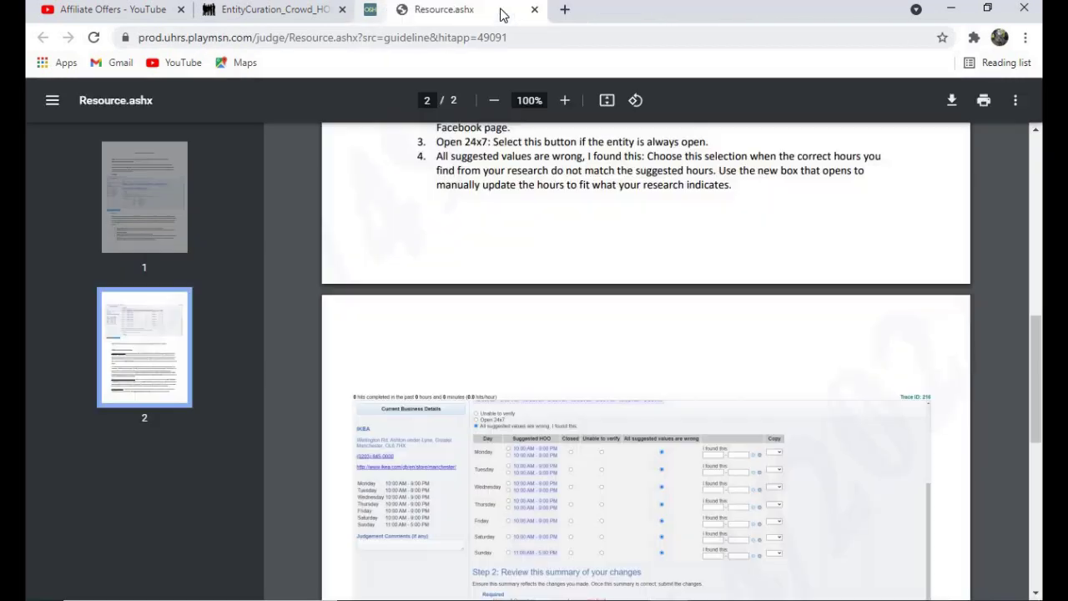
pyautogui.click(293, 12)
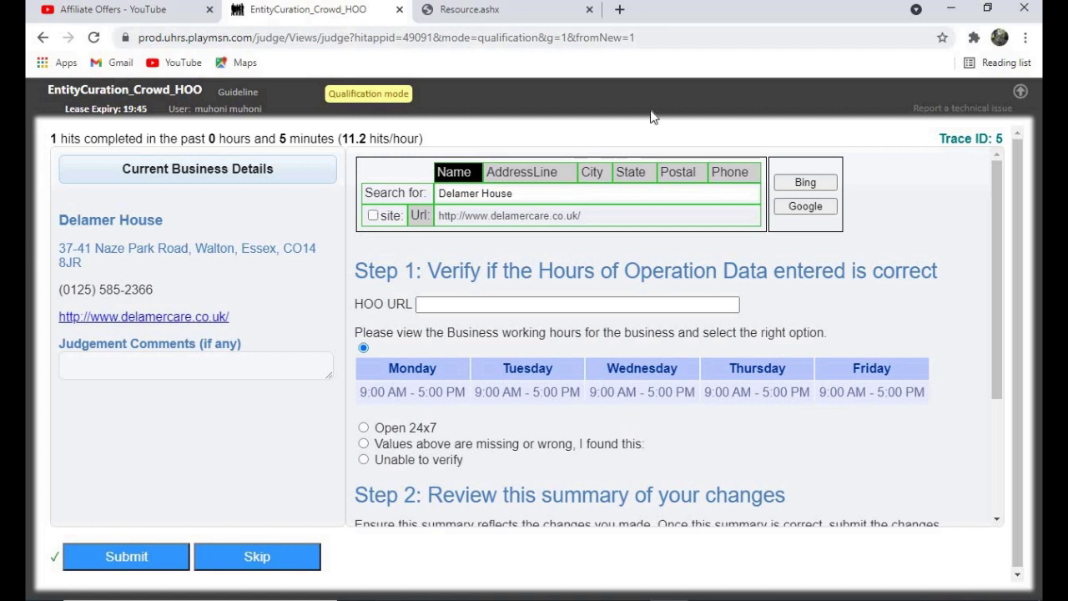
# Review the Delamer House task and open its listed website to compare it with the business details
pyautogui.scroll(-1, 995, 261)
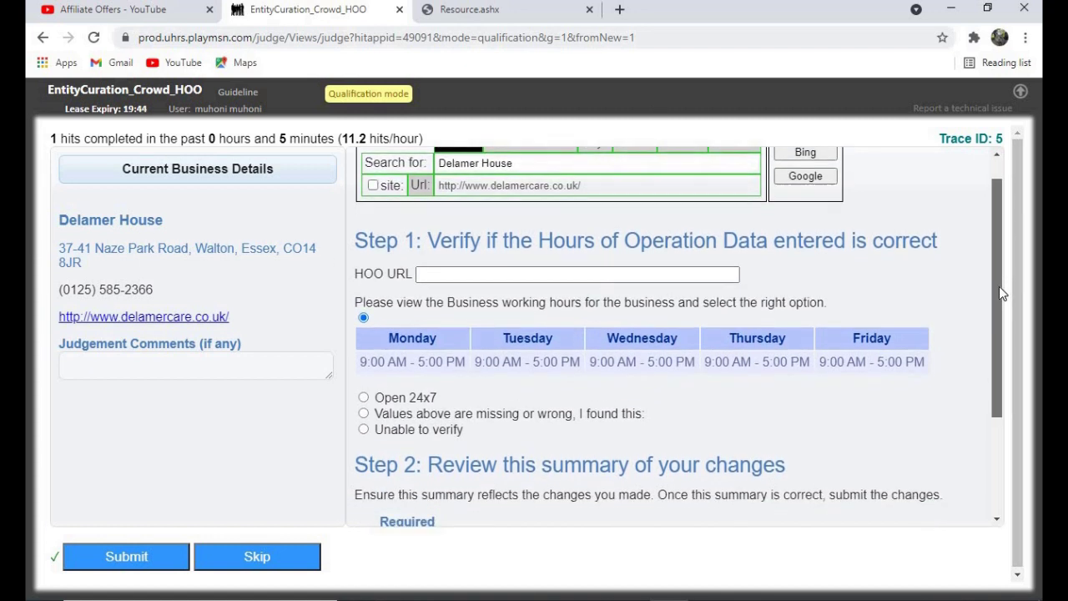
pyautogui.scroll(1, 999, 286)
pyautogui.click(179, 317)
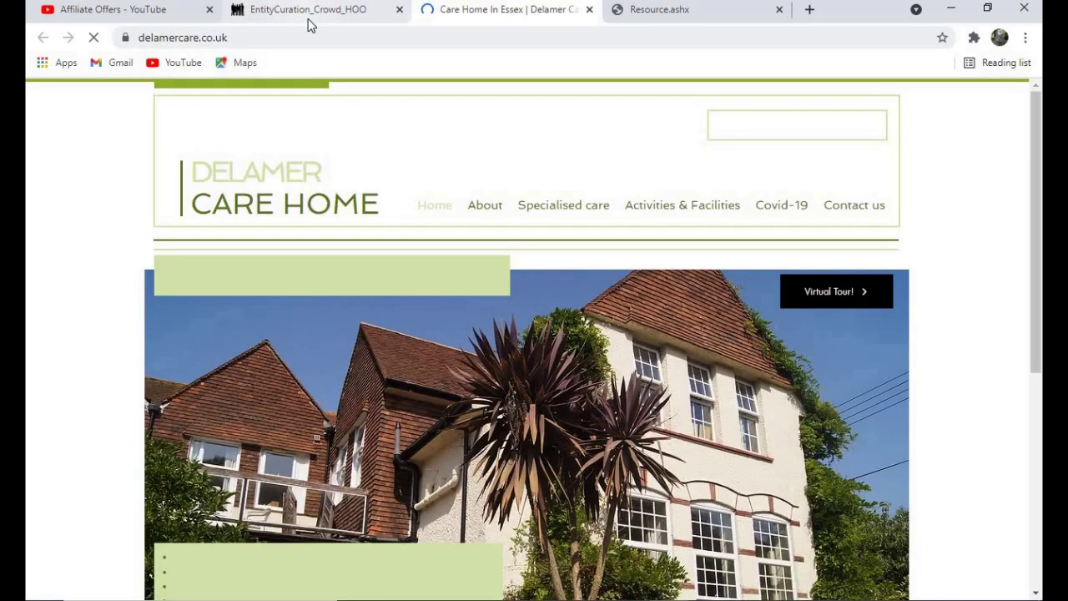
pyautogui.click(324, 11)
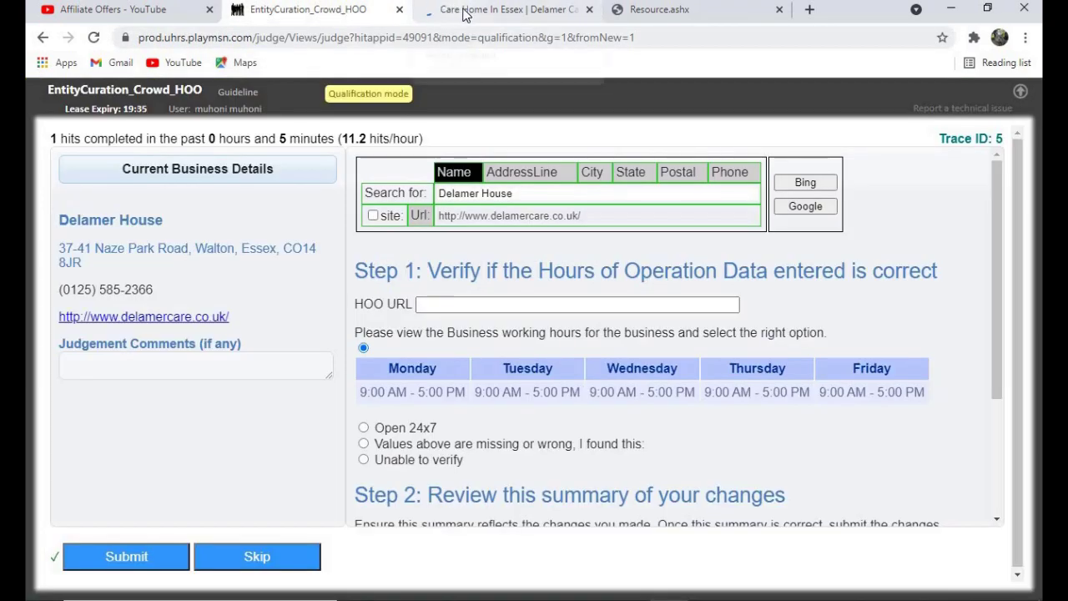
pyautogui.click(538, 11)
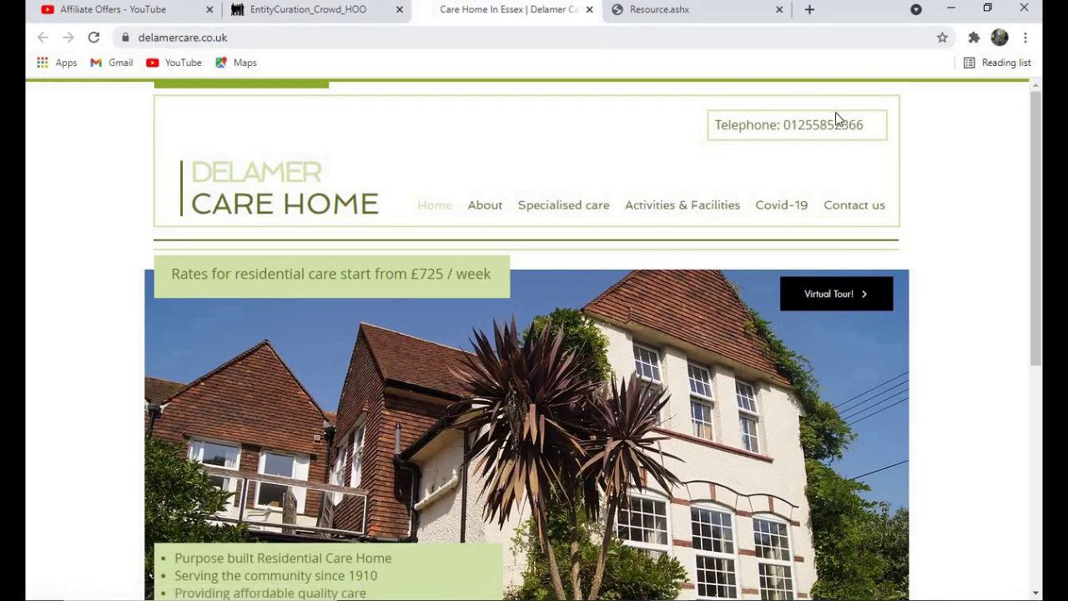
# Open the Contact us and About pages of the Delamer Care Home website in separate new tabs
pyautogui.rightClick(843, 206)
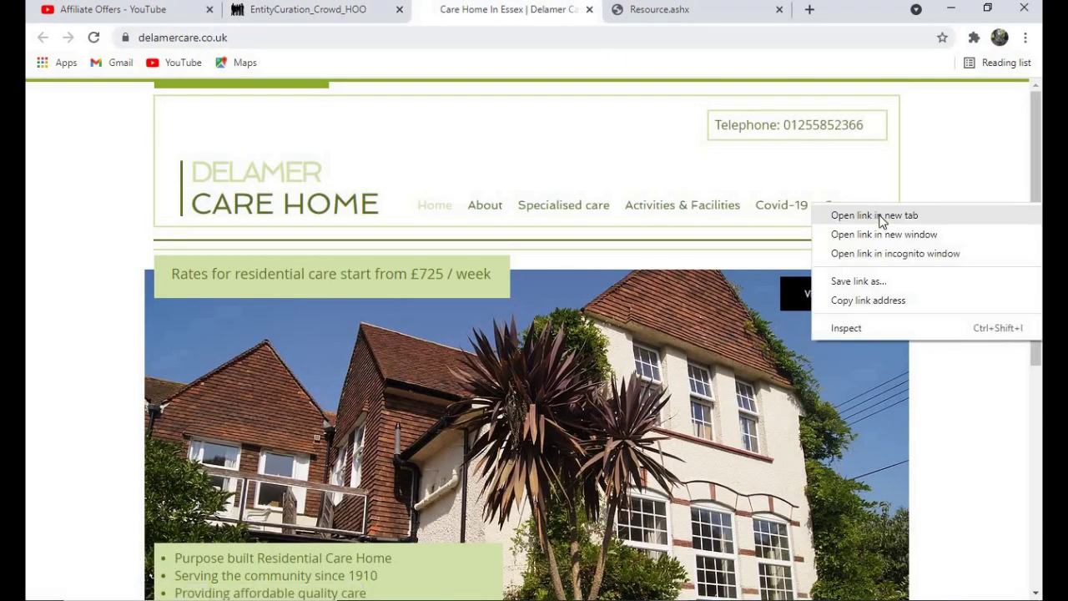
pyautogui.click(876, 214)
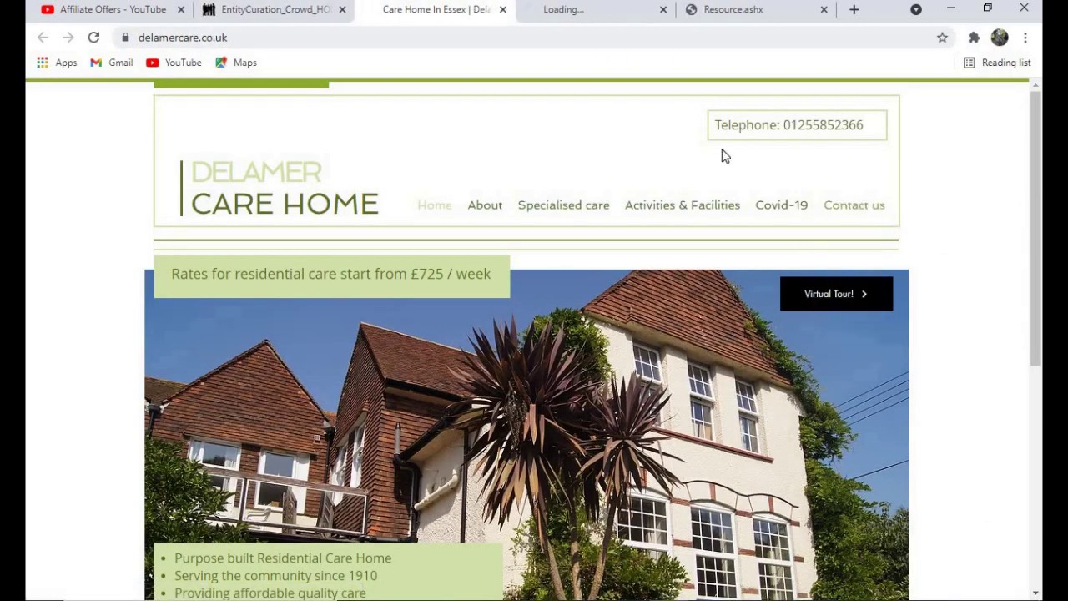
pyautogui.rightClick(492, 209)
pyautogui.click(586, 198)
pyautogui.rightClick(485, 210)
pyautogui.click(554, 219)
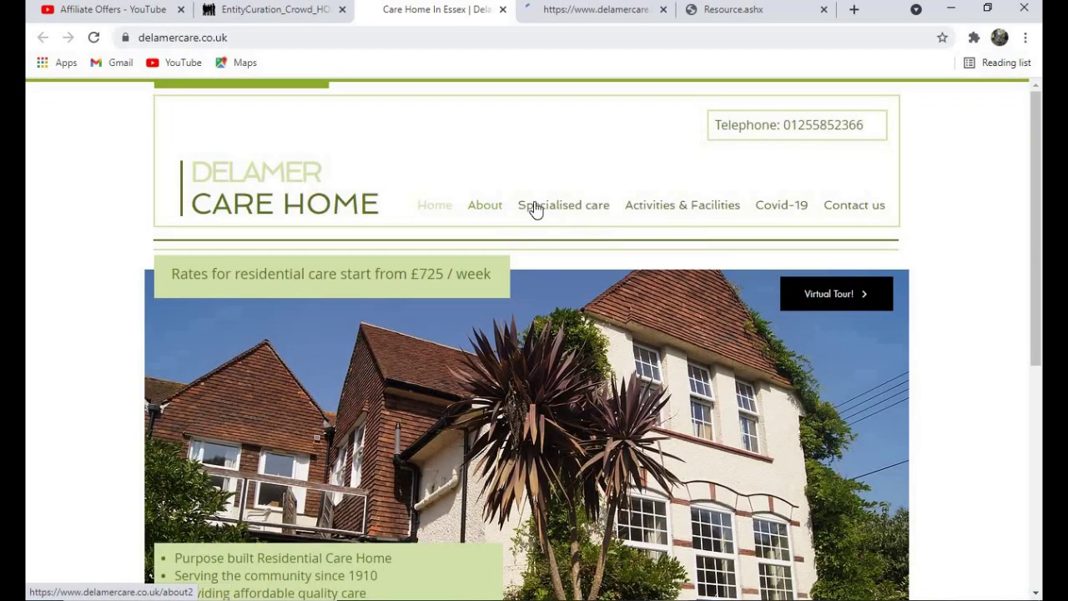
# Examine the Delamer contact page, home page down to its footer, and About page for hours of operation
pyautogui.click(516, 20)
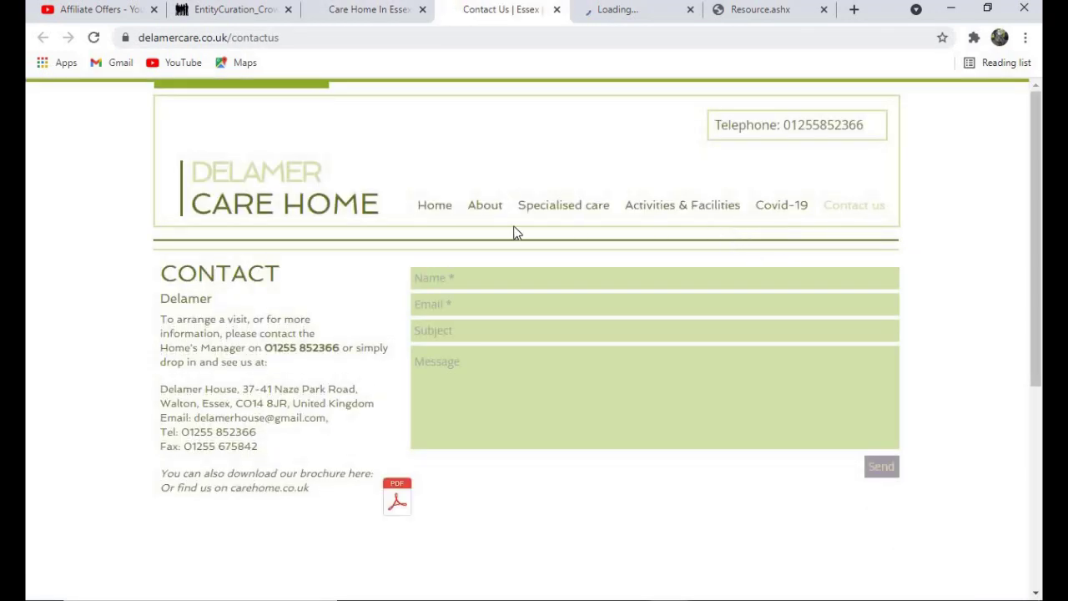
pyautogui.click(354, 10)
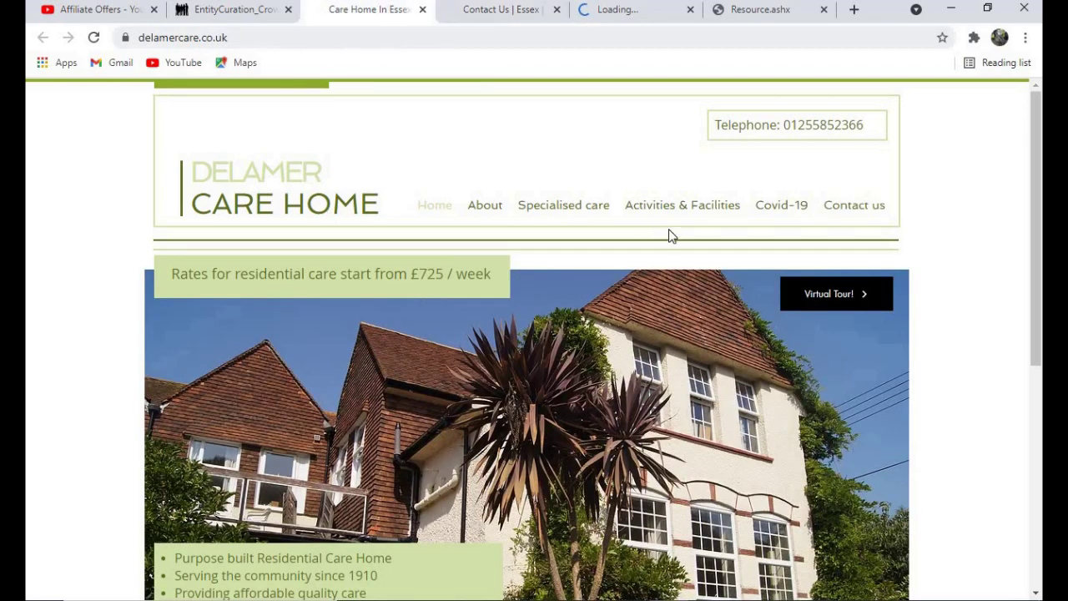
pyautogui.scroll(-3, 1034, 266)
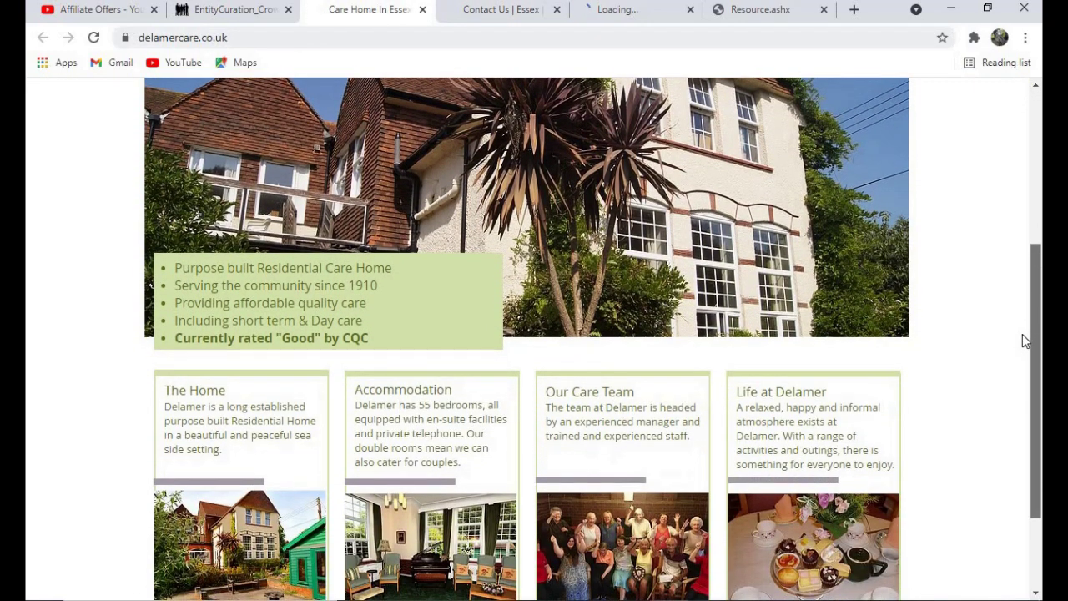
pyautogui.scroll(-2, 1023, 350)
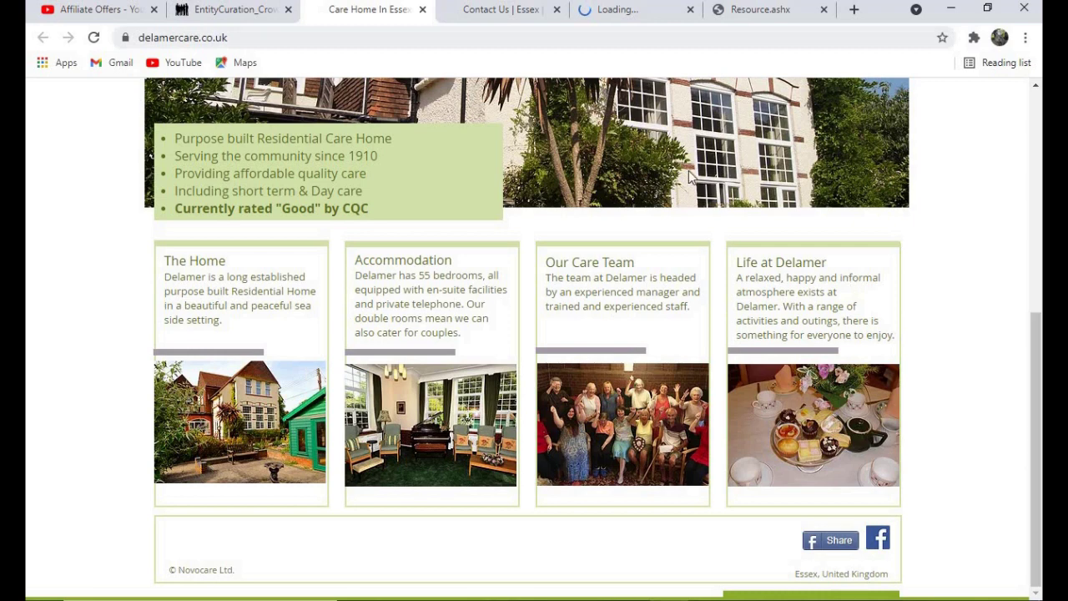
pyautogui.click(505, 9)
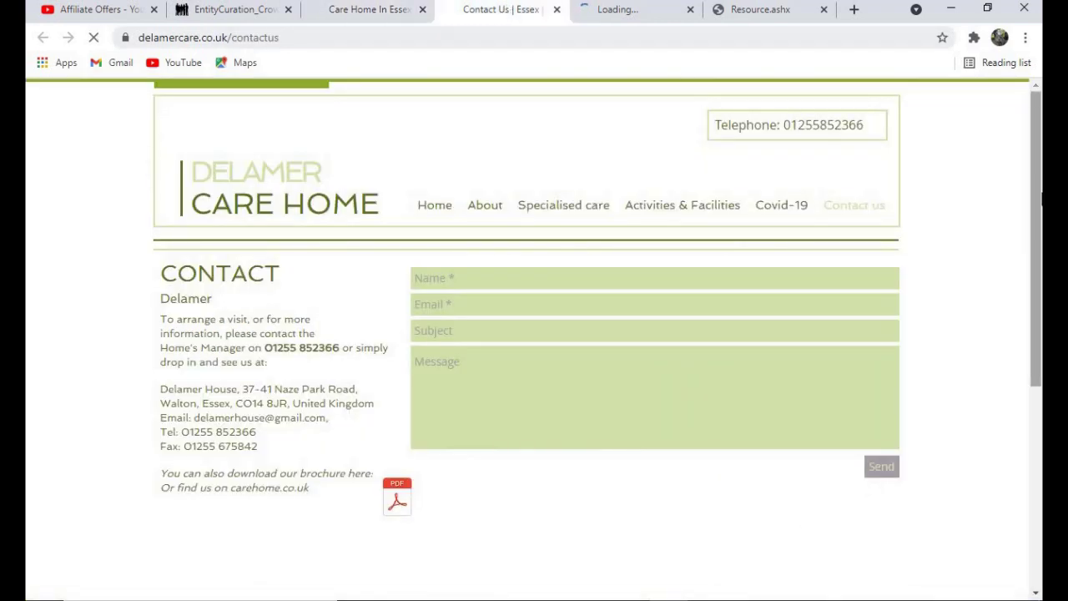
pyautogui.click(626, 11)
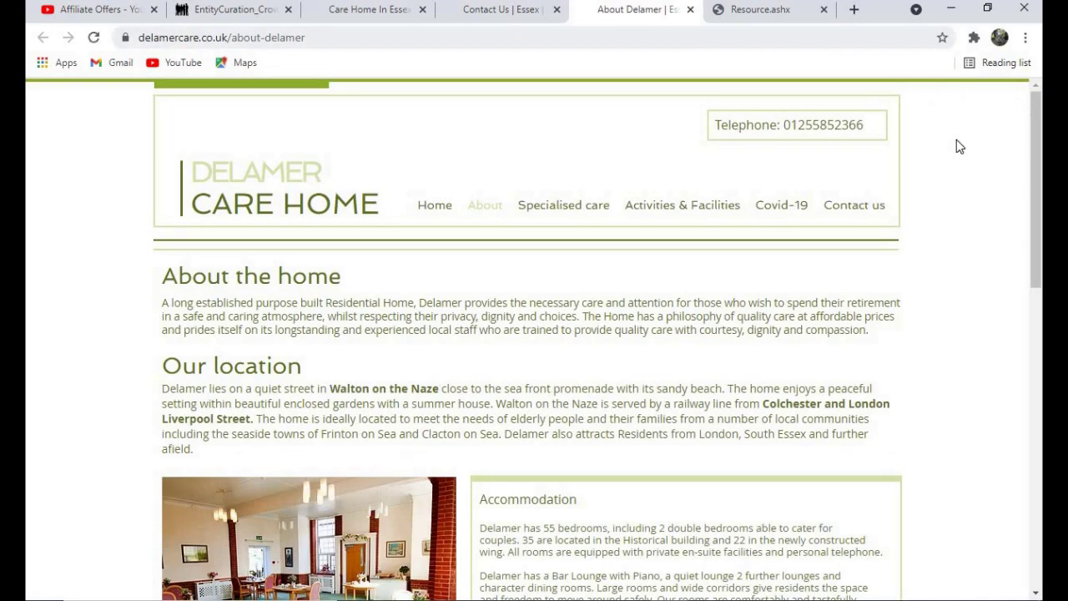
# Return to the qualification task, mark Delamer House as Open 24x7 and submit the judgment
pyautogui.click(238, 13)
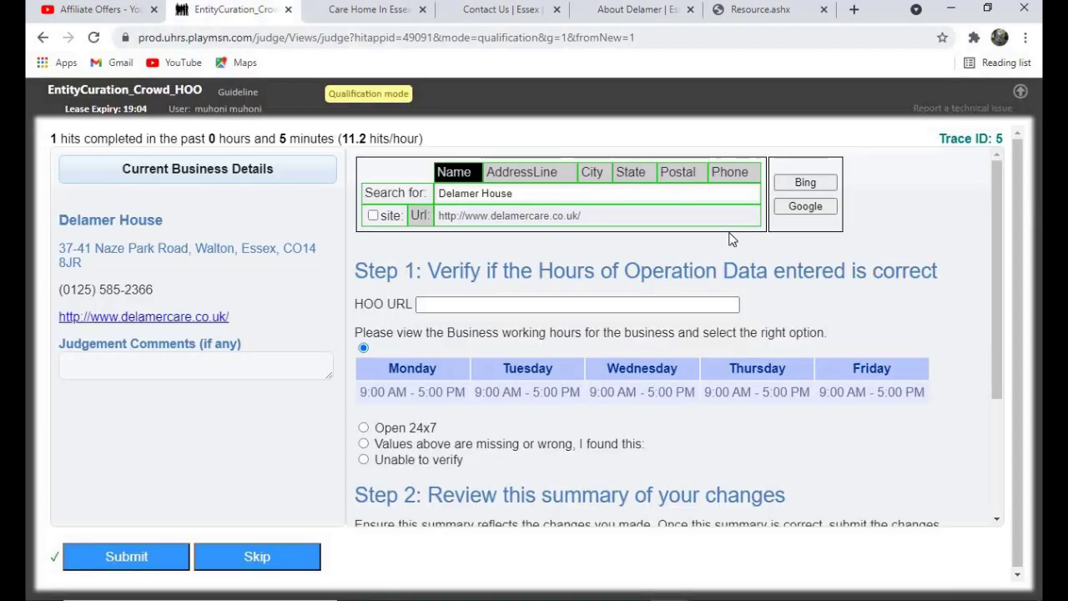
pyautogui.click(375, 431)
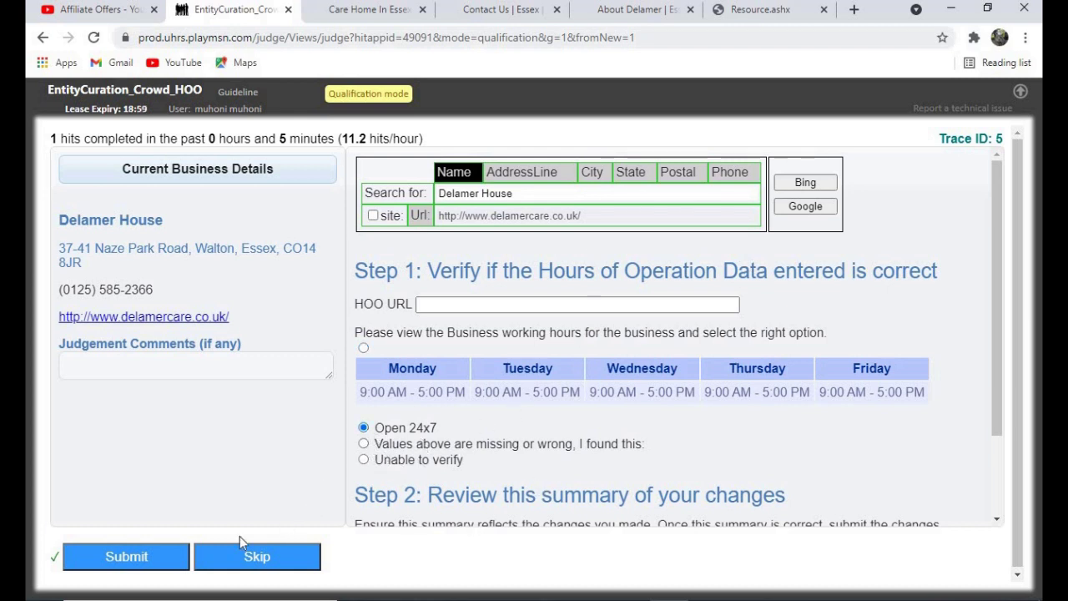
pyautogui.click(159, 552)
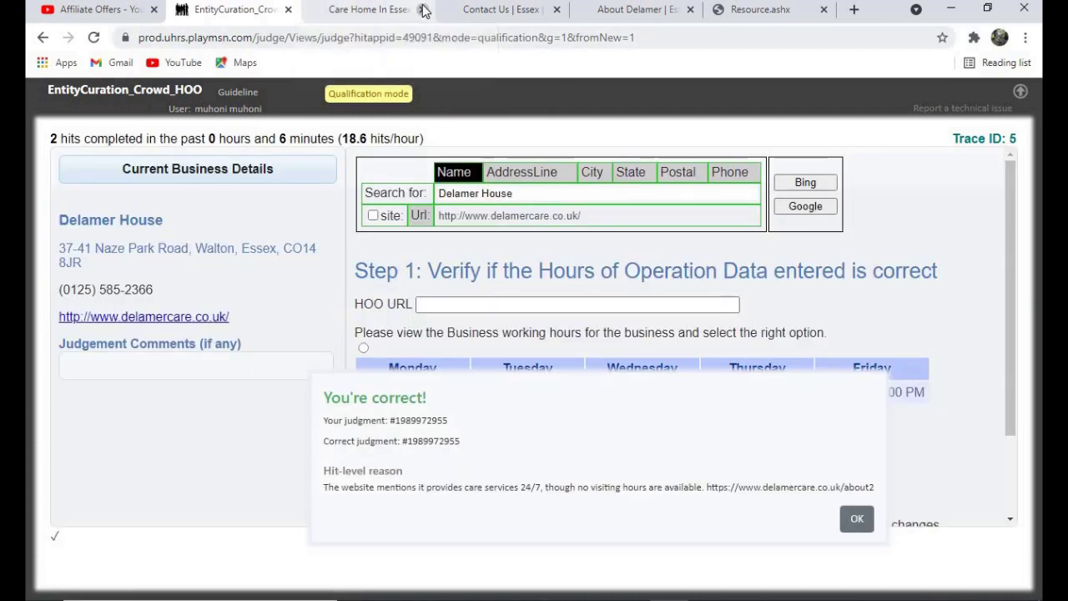
# Close the three Delamer site tabs and acknowledge the judgment feedback to load the next task
pyautogui.click(422, 9)
pyautogui.click(422, 9)
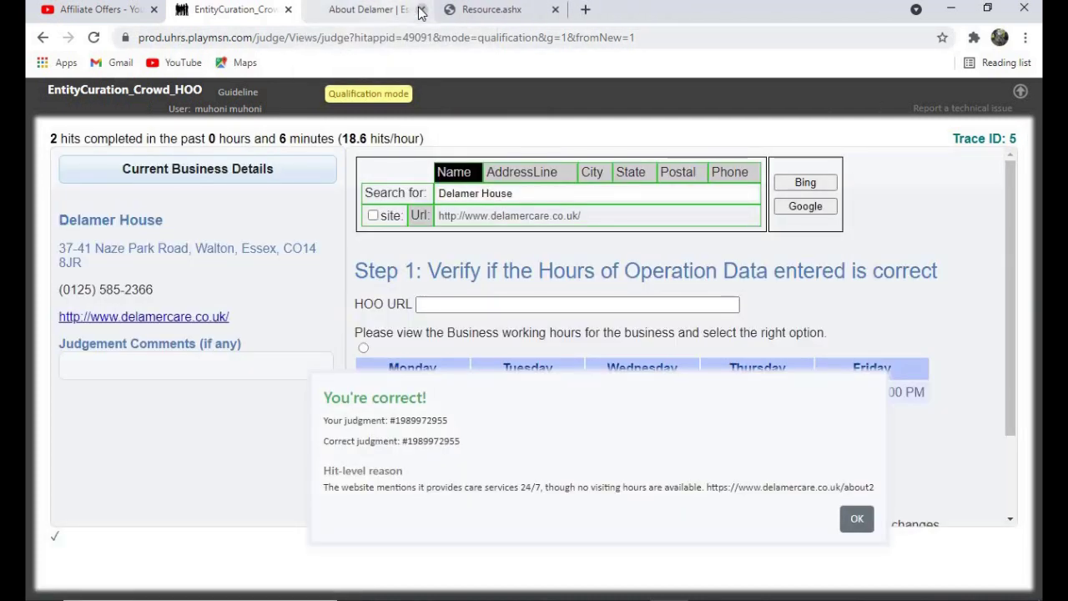
pyautogui.click(422, 9)
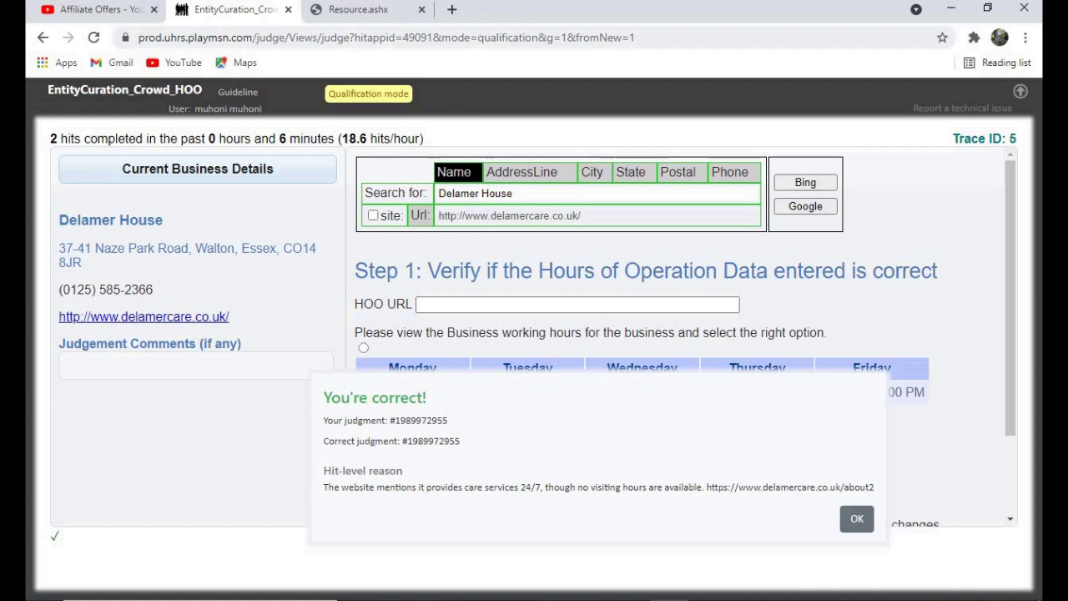
pyautogui.click(856, 519)
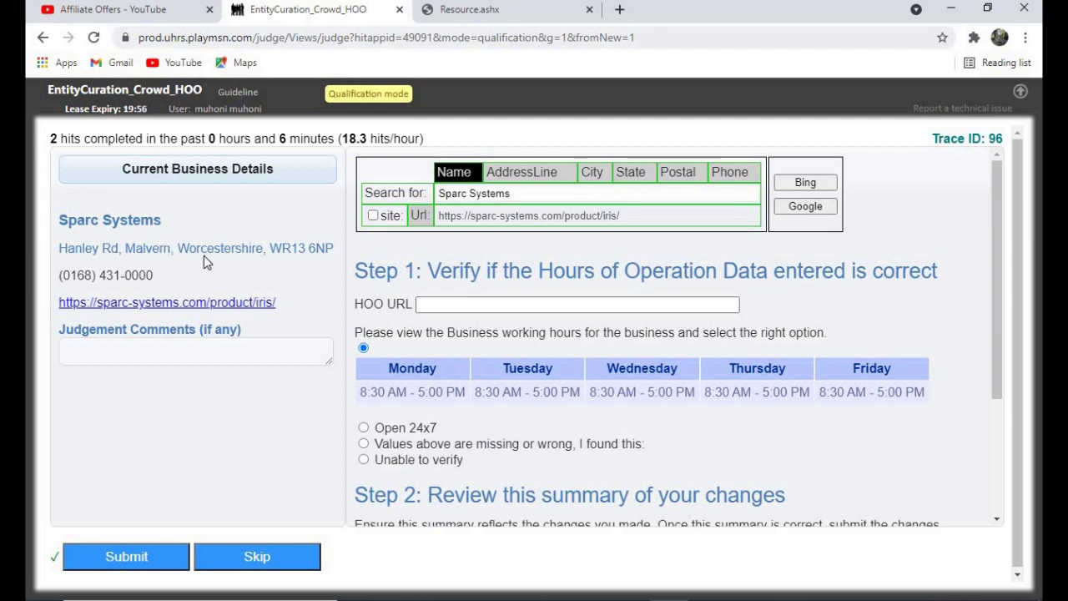
# Open the website listed for Sparc Systems and compare its phone number with the task's business details
pyautogui.click(214, 302)
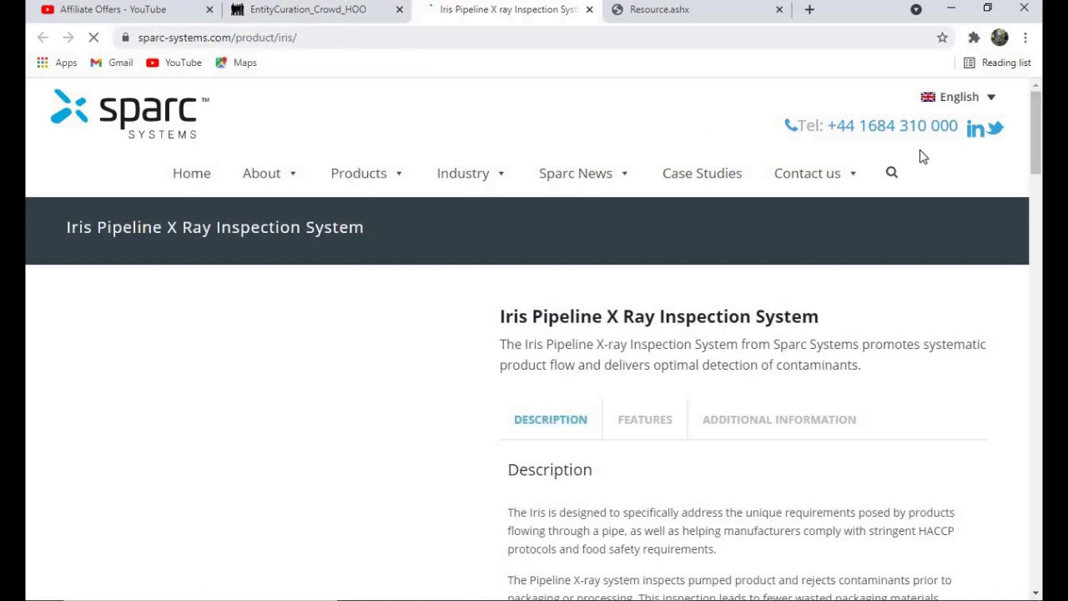
pyautogui.click(310, 12)
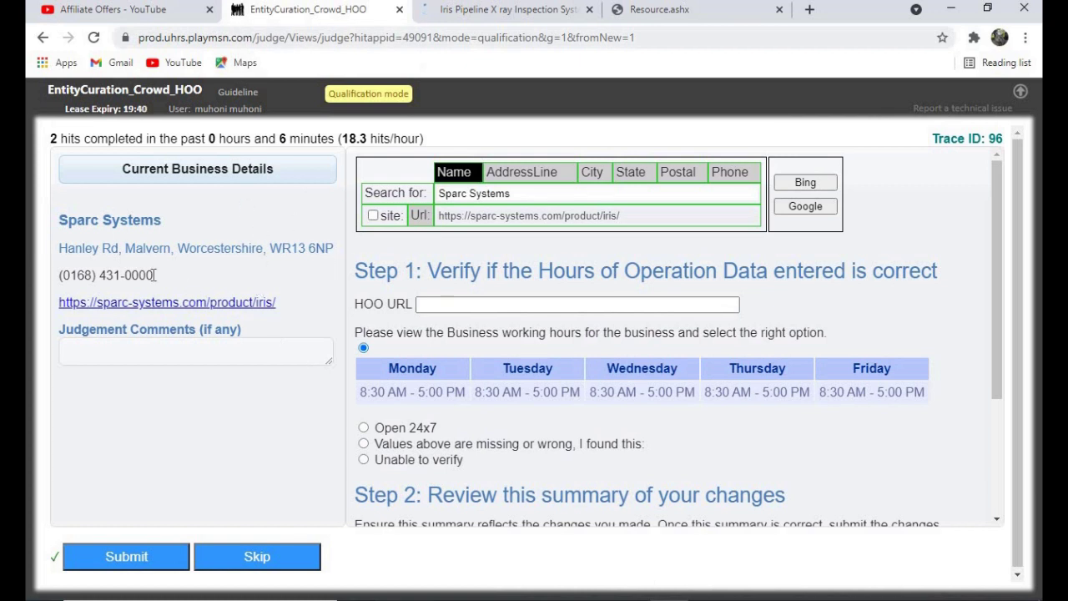
pyautogui.moveTo(154, 274); pyautogui.dragTo(106, 272)
pyautogui.click(508, 14)
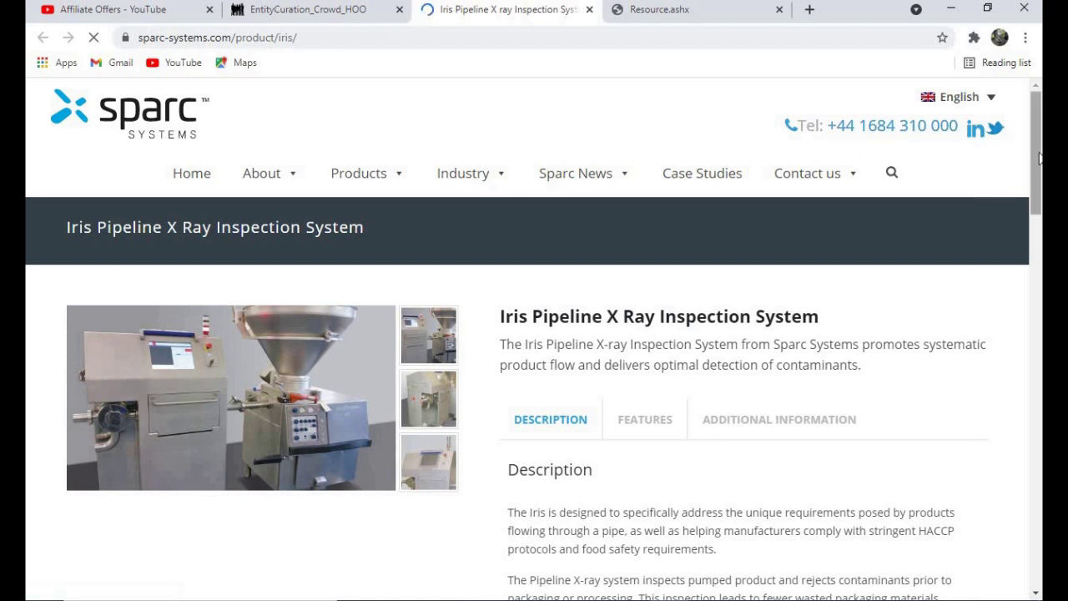
# Open the Contact us and About pages of the Sparc Systems website in separate new tabs
pyautogui.rightClick(811, 185)
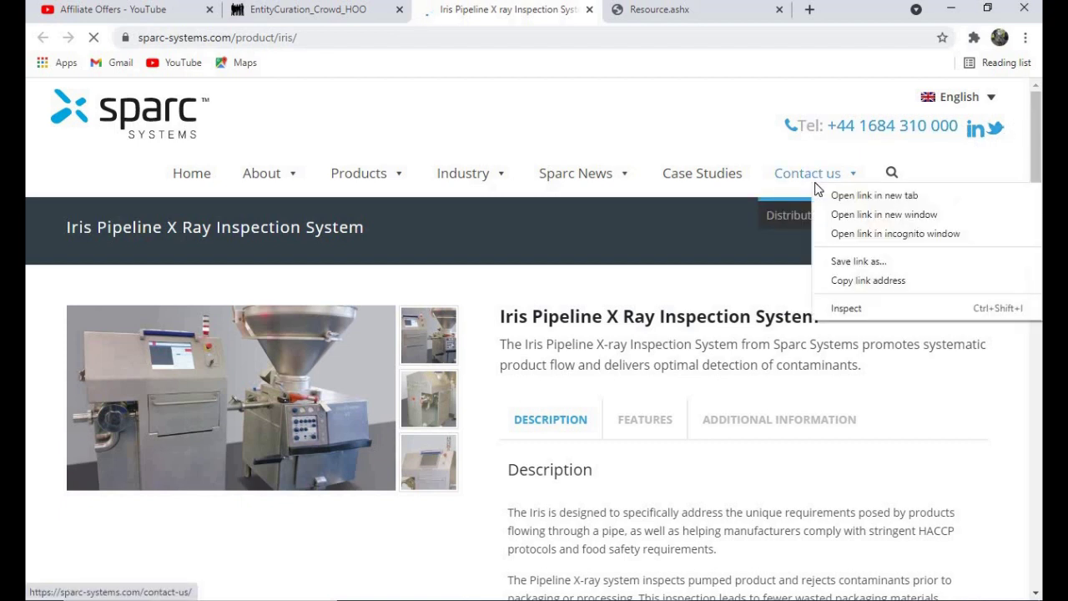
pyautogui.click(872, 197)
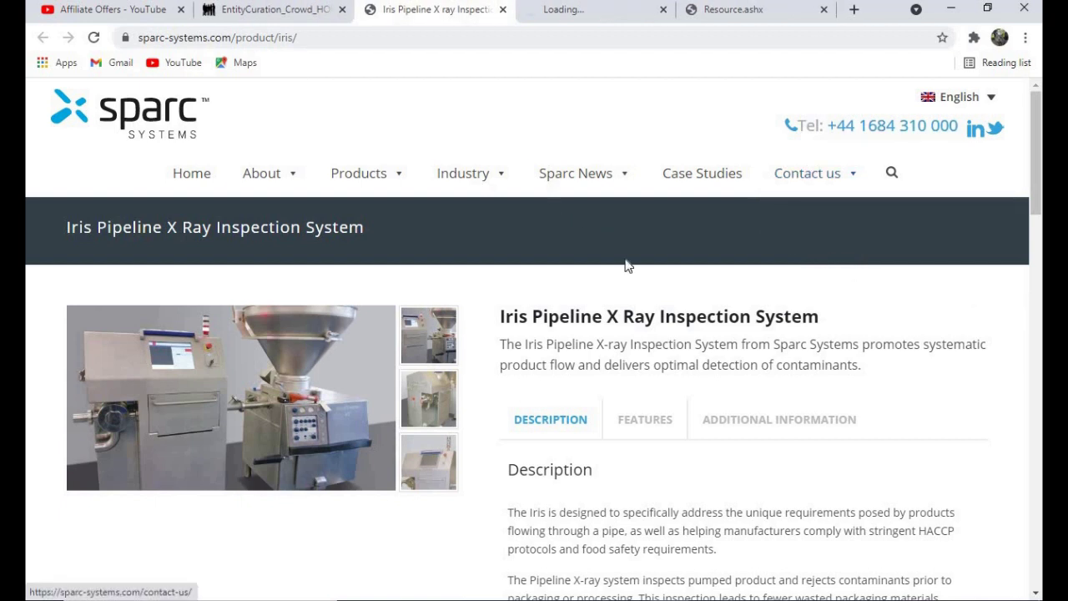
pyautogui.rightClick(262, 177)
pyautogui.click(331, 190)
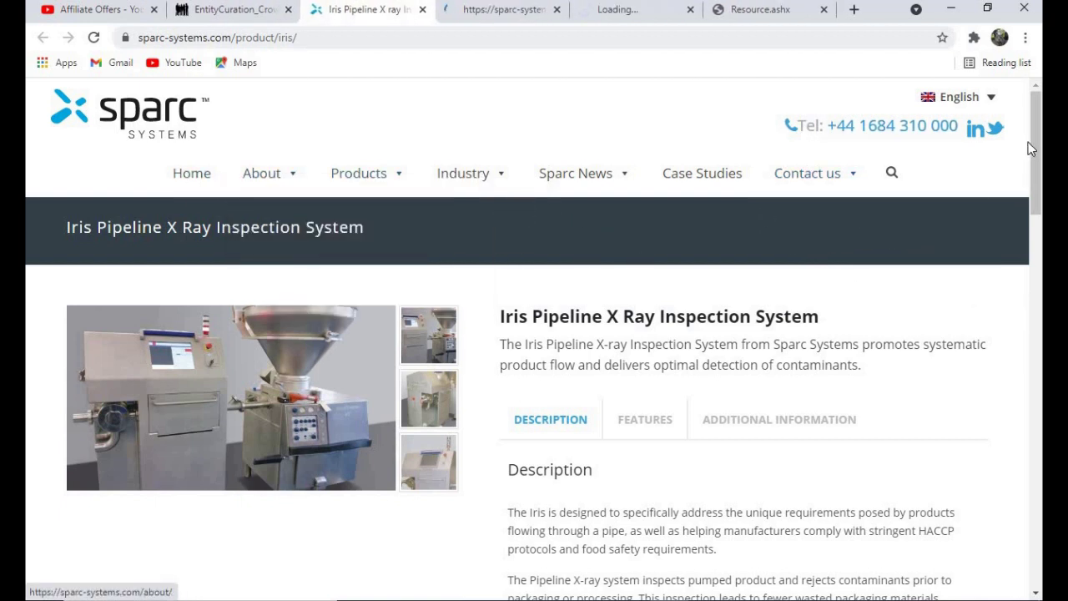
# Examine the Sparc Systems product, Contact Us and About pages for hours of operation, checking them against the hours listed in the task
pyautogui.moveTo(1035, 142)
pyautogui.mouseDown()
pyautogui.moveTo(1040, 292)
pyautogui.moveTo(1021, 191)
pyautogui.moveTo(1025, 125)
pyautogui.moveTo(1037, 162)
pyautogui.mouseUp()
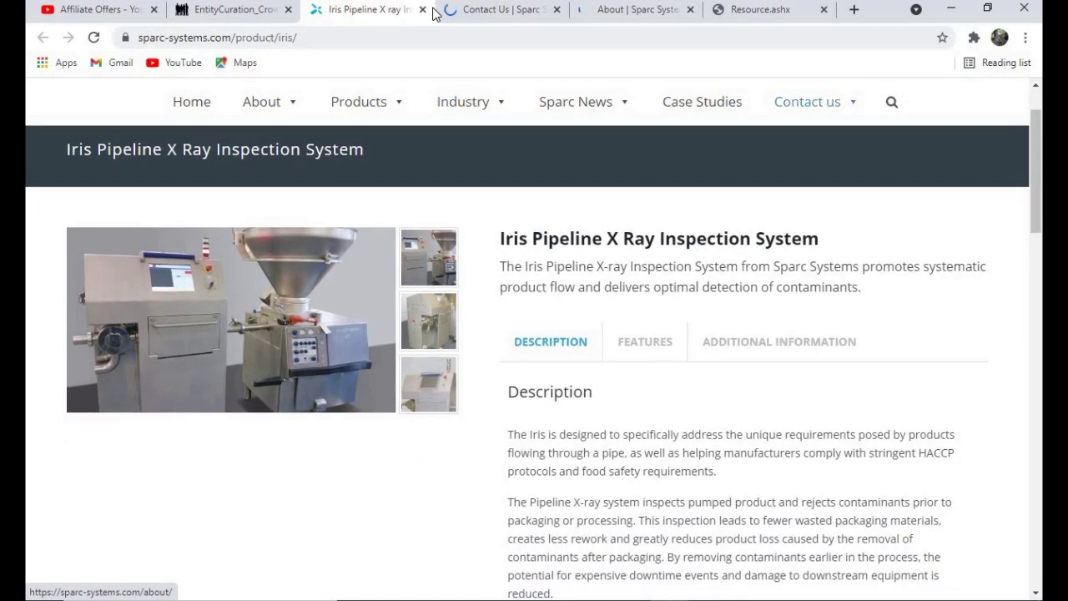
pyautogui.click(524, 13)
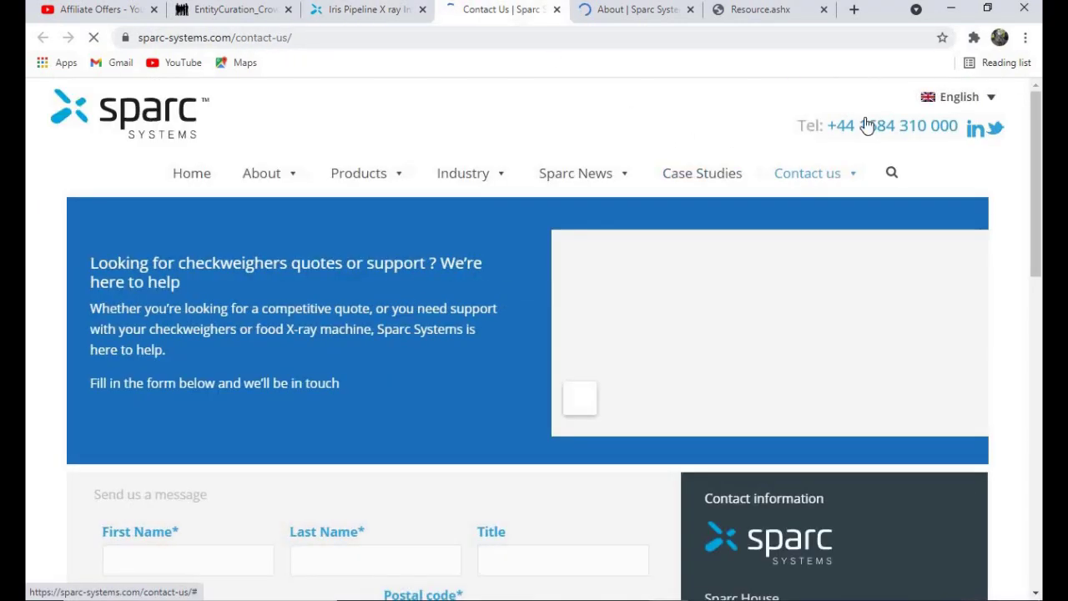
pyautogui.moveTo(1034, 137); pyautogui.dragTo(1040, 307)
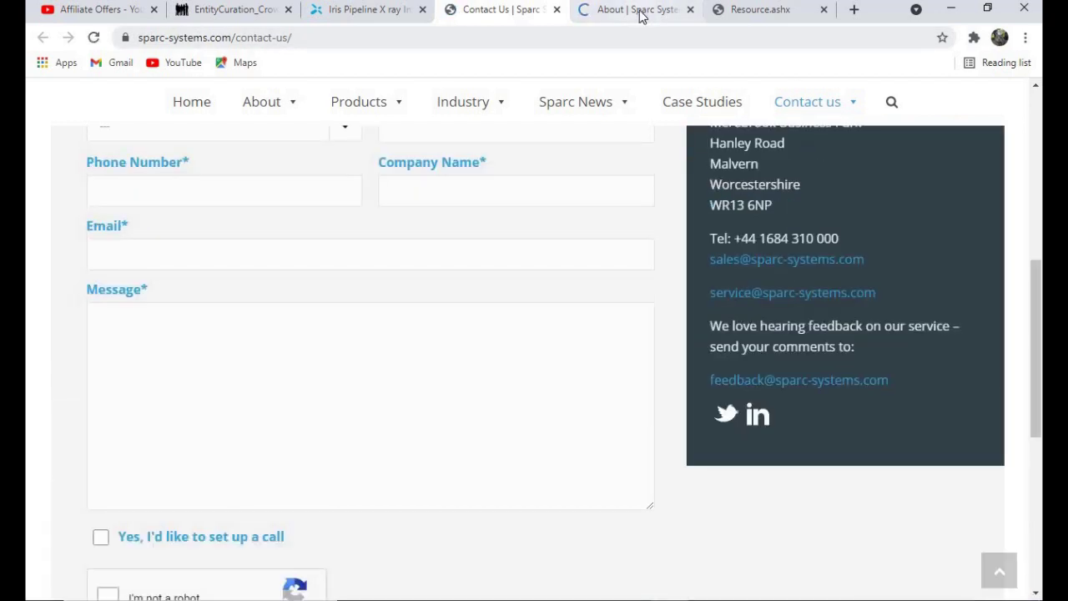
pyautogui.click(639, 12)
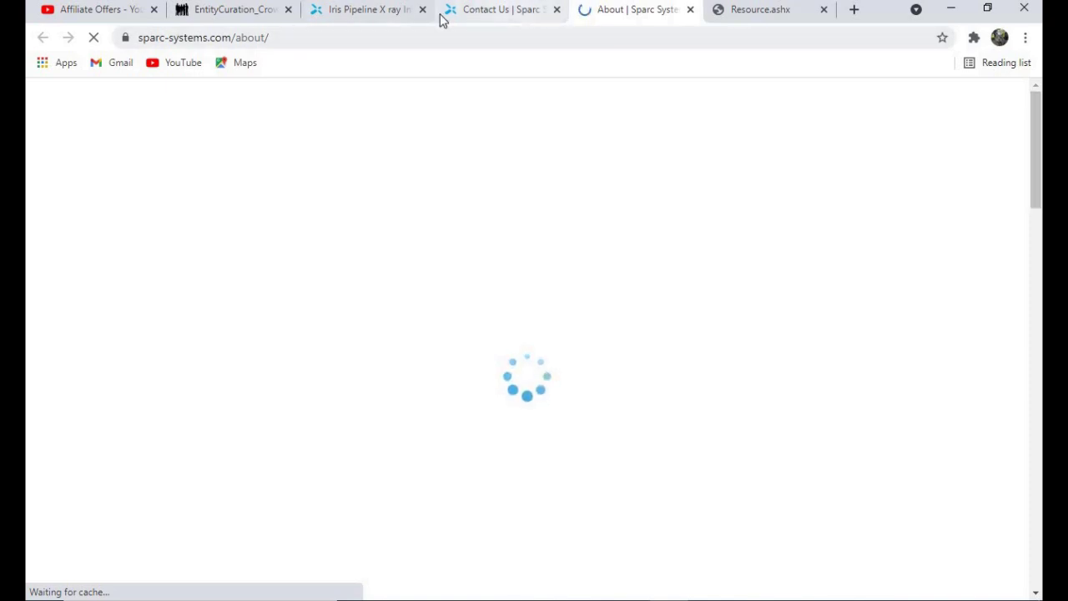
pyautogui.click(364, 11)
pyautogui.scroll(-2, 534, 359)
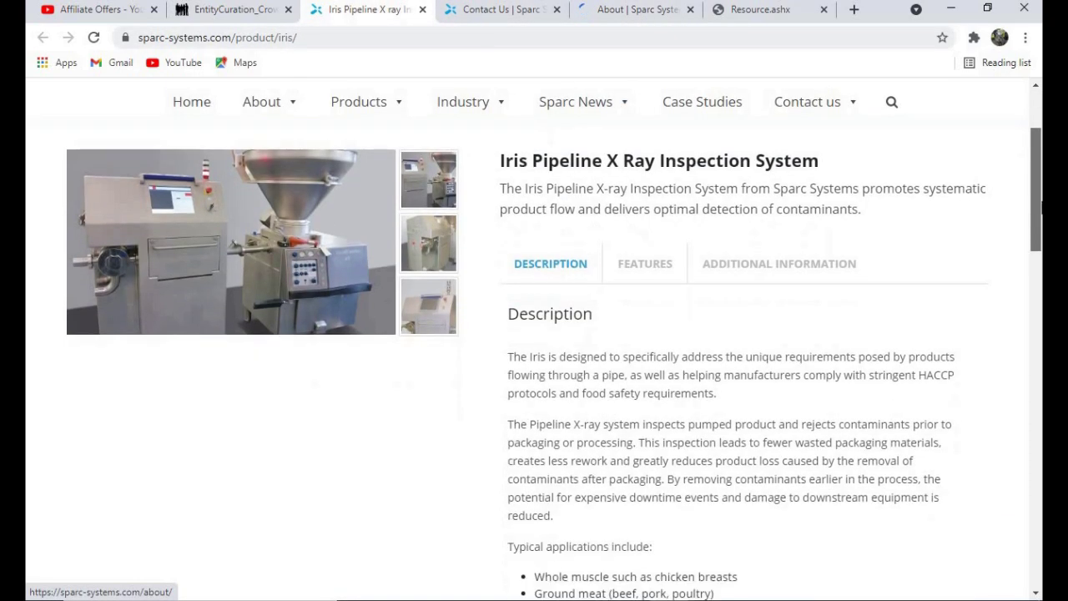
pyautogui.scroll(-2, 534, 359)
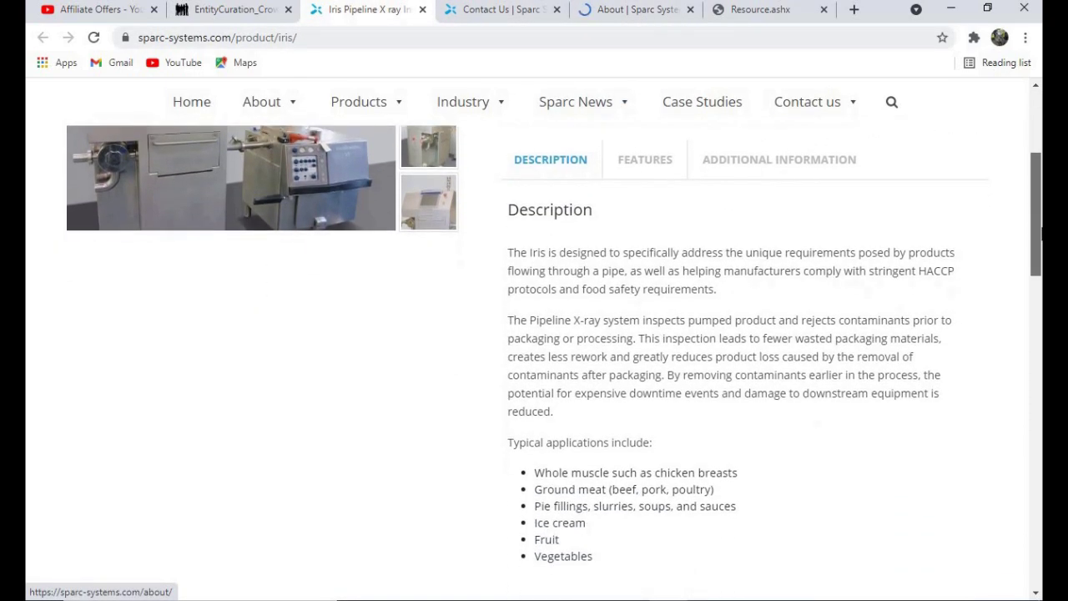
pyautogui.click(226, 13)
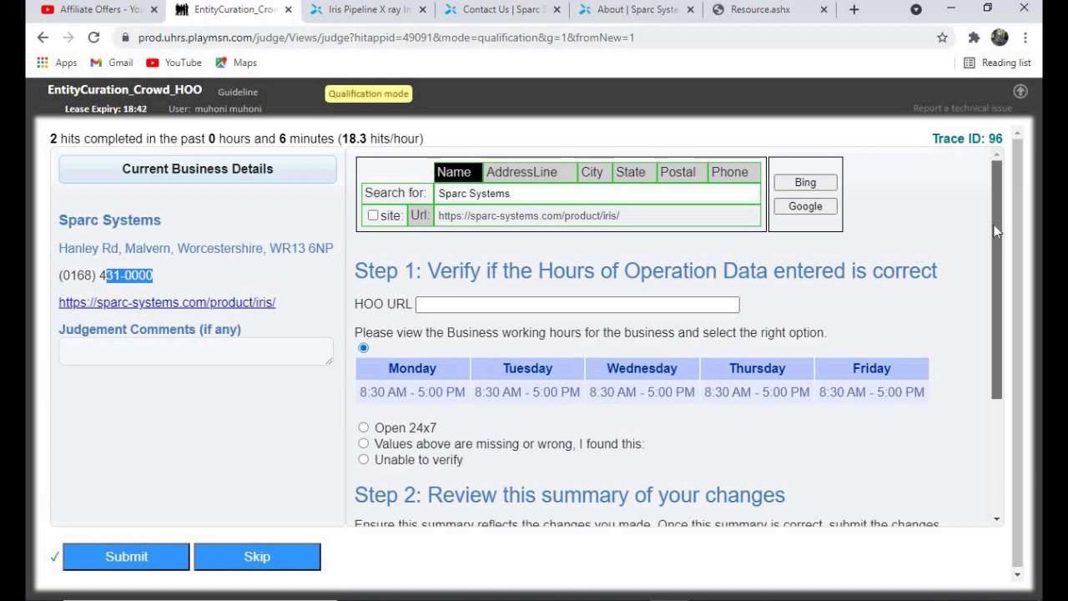
pyautogui.scroll(-1, 999, 248)
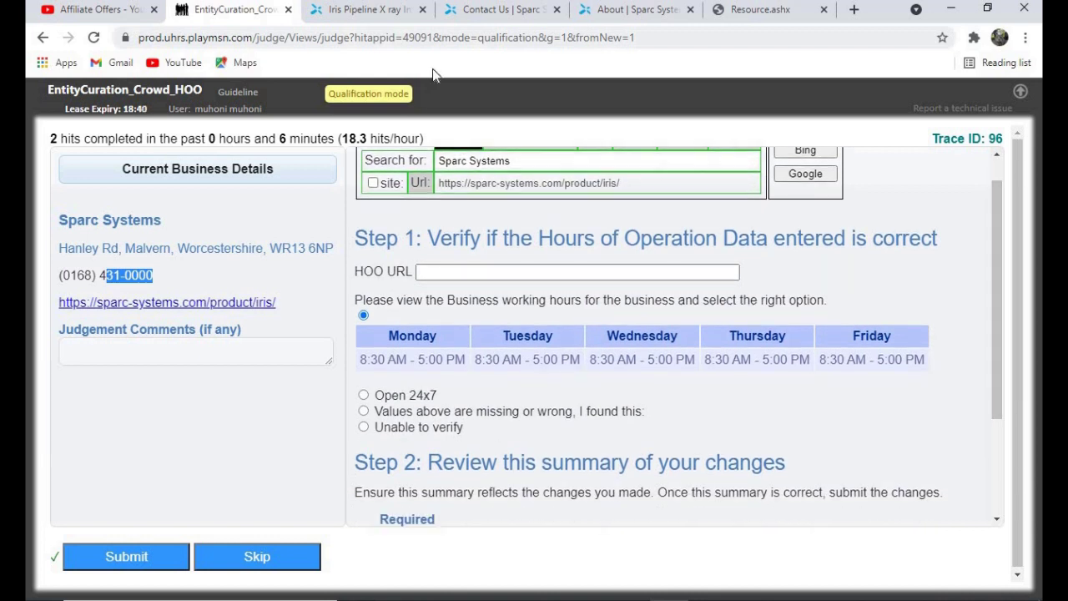
pyautogui.click(359, 12)
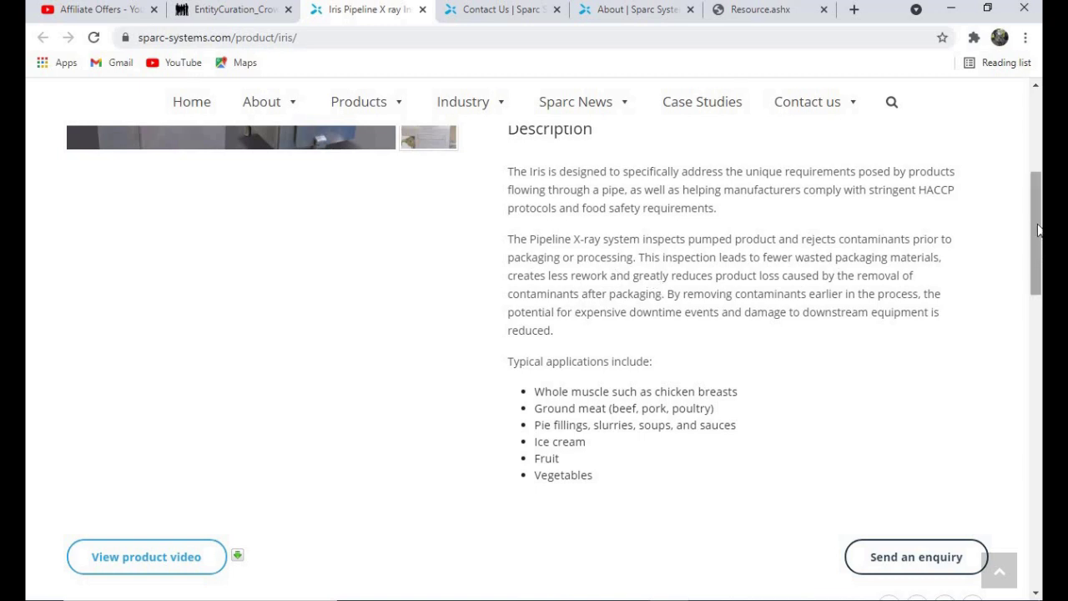
pyautogui.moveTo(1039, 230); pyautogui.dragTo(1035, 92)
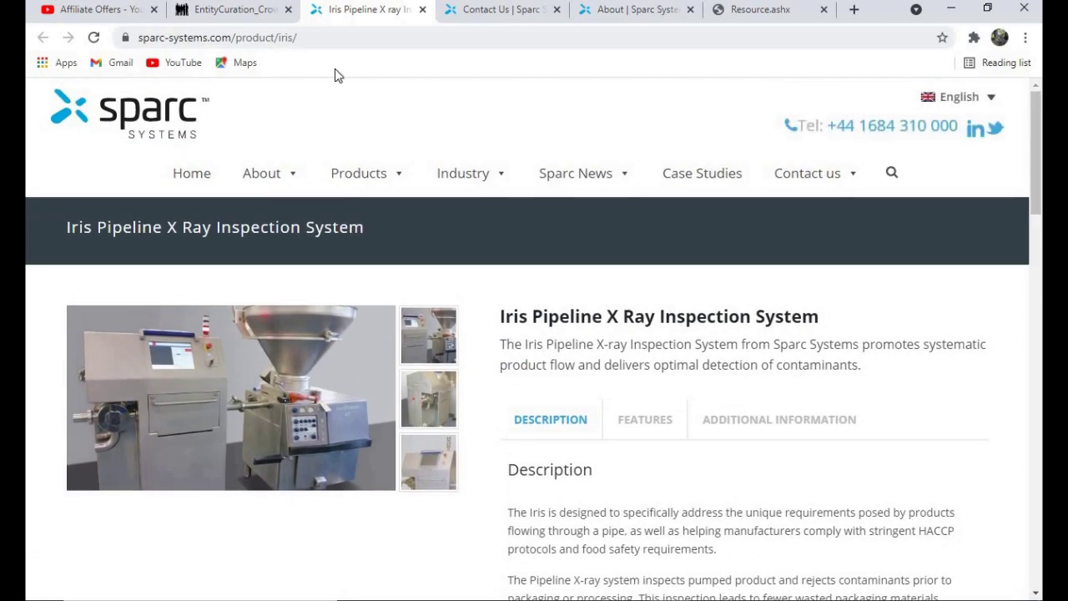
# Return to the qualification task, mark Sparc Systems as Unable to verify and submit the judgment
pyautogui.click(233, 9)
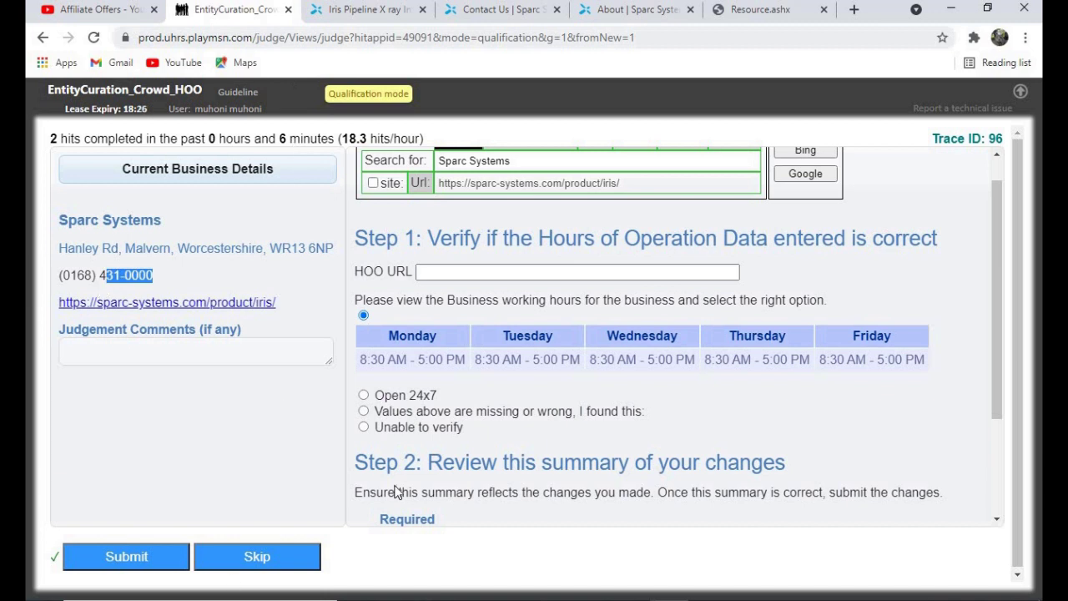
pyautogui.click(363, 429)
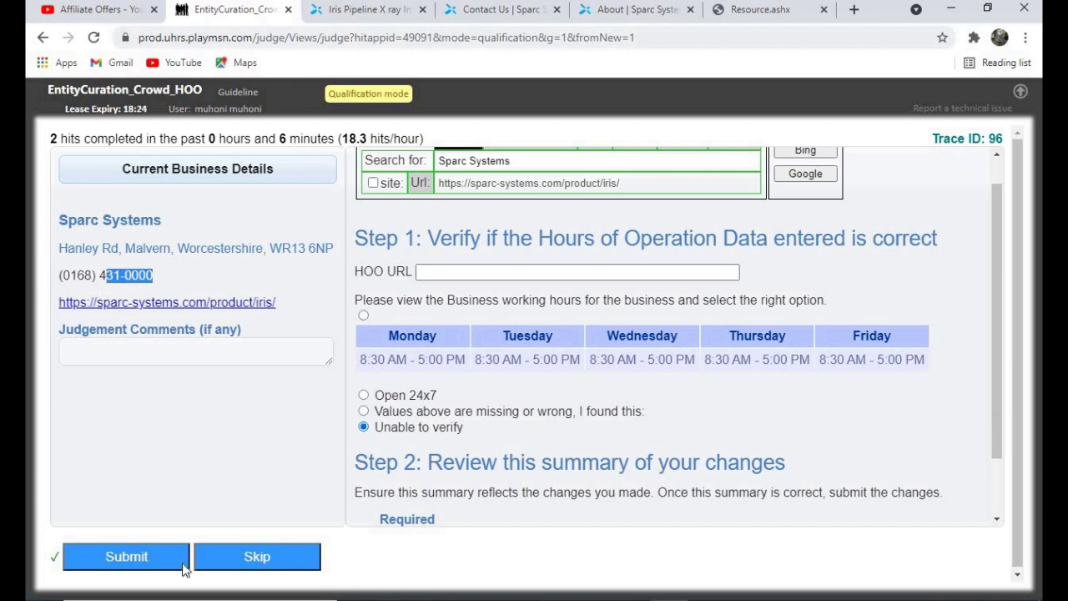
pyautogui.click(148, 556)
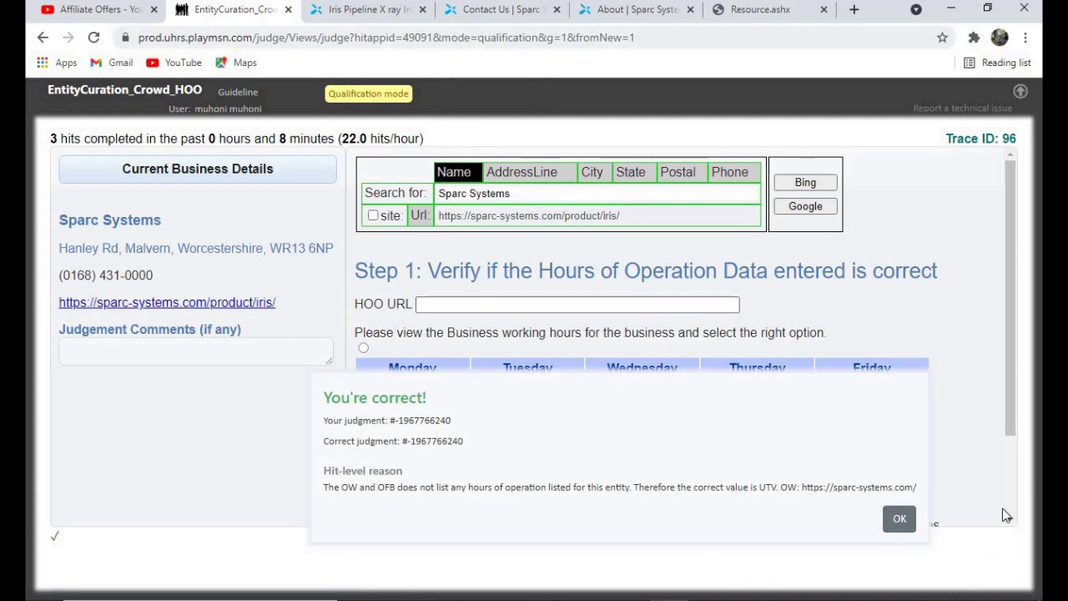
# Dismiss the feedback on the Sparc Systems judgment and close the three Sparc Systems website tabs
pyautogui.click(899, 518)
pyautogui.click(422, 9)
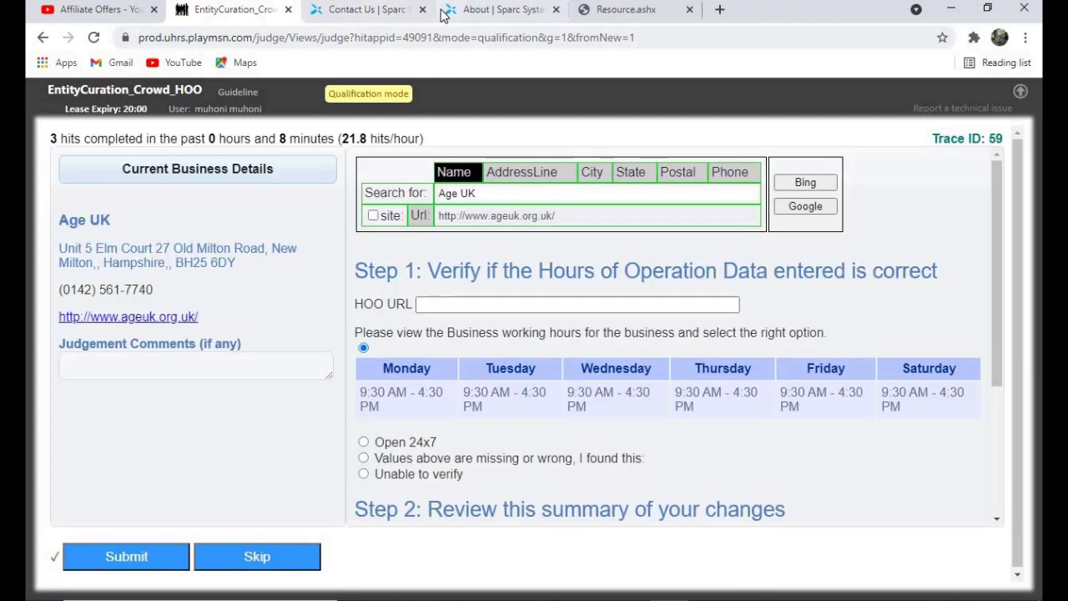
pyautogui.click(423, 9)
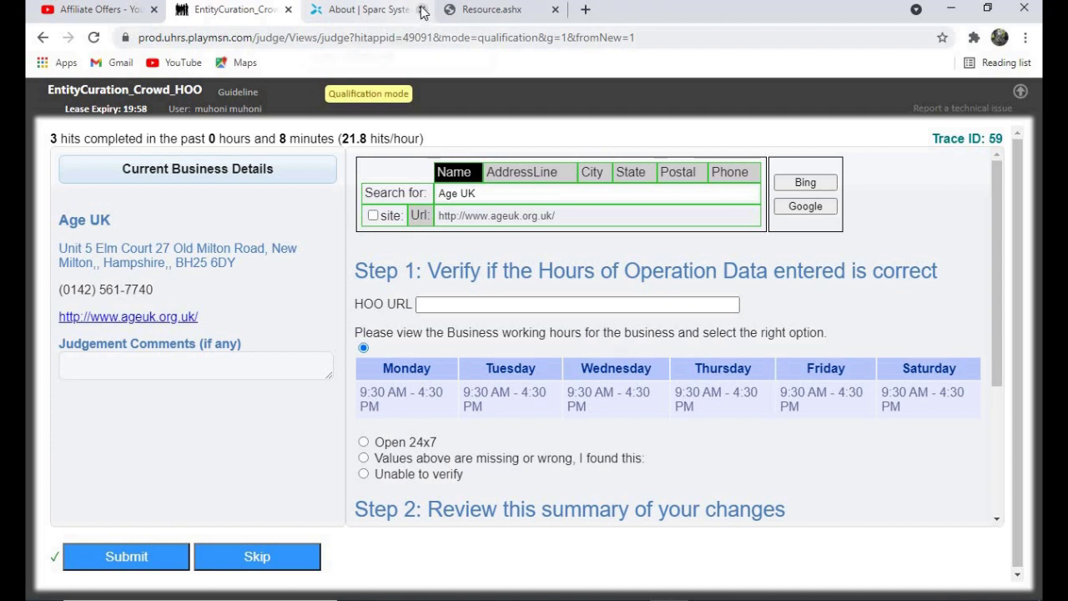
pyautogui.click(422, 9)
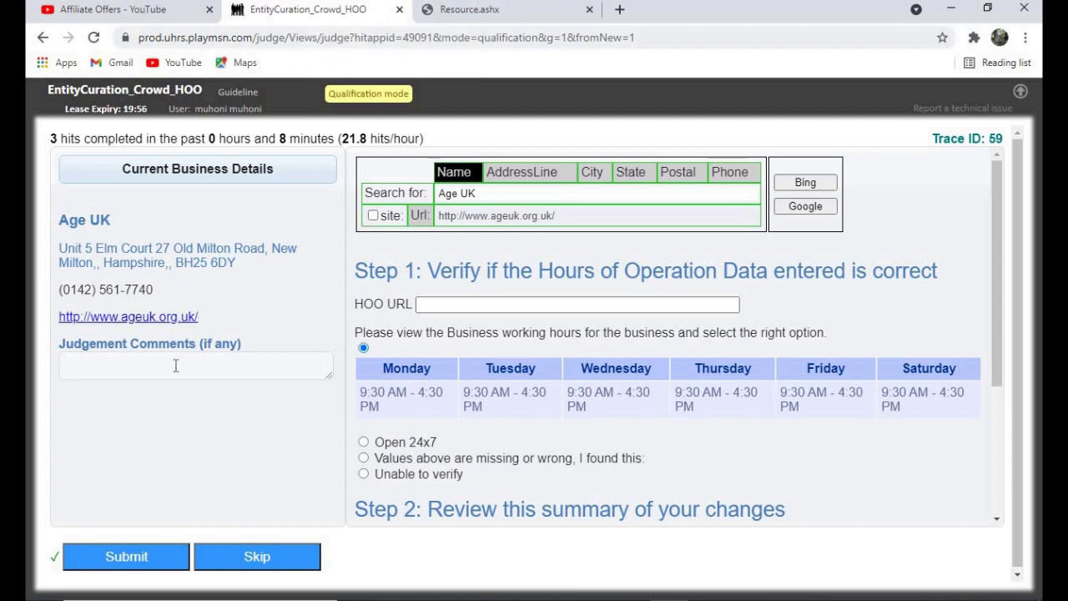
# Open the website listed for Age UK and check its home page and menus against the task's business details
pyautogui.click(162, 319)
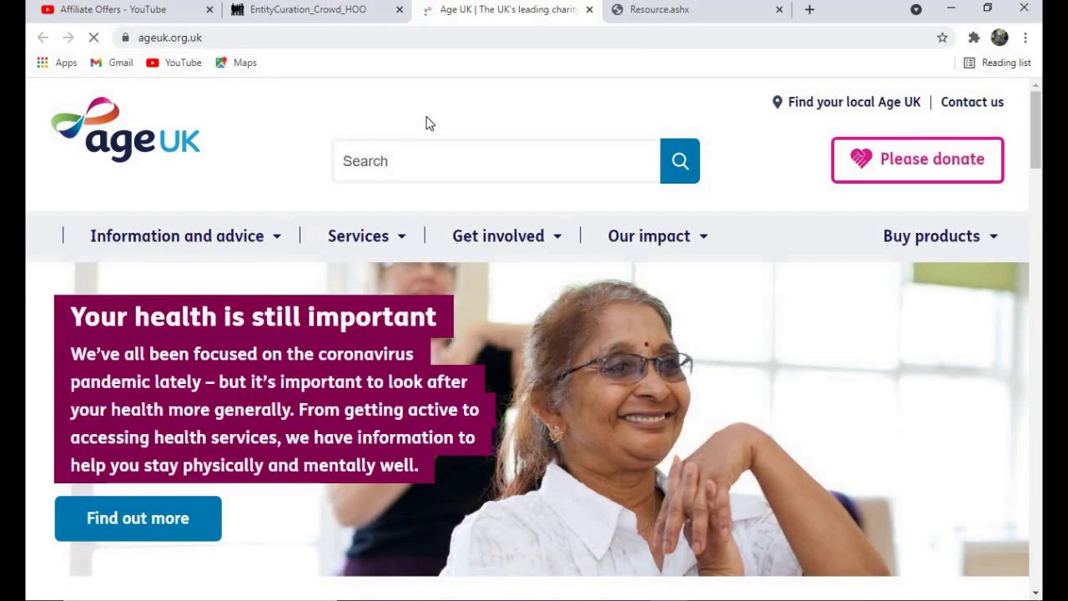
pyautogui.moveTo(430, 236)
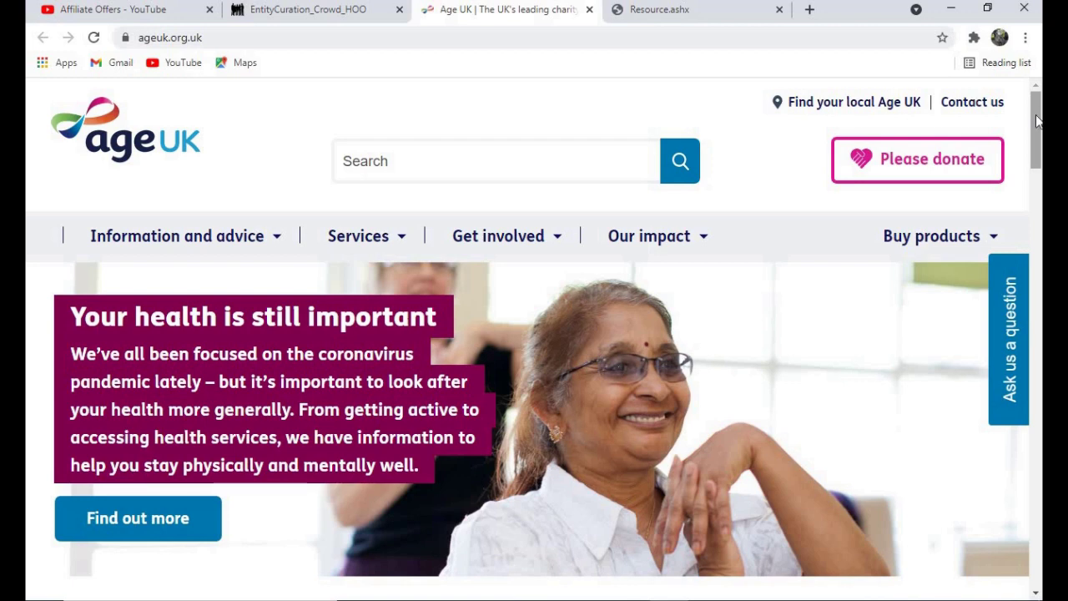
pyautogui.moveTo(692, 269)
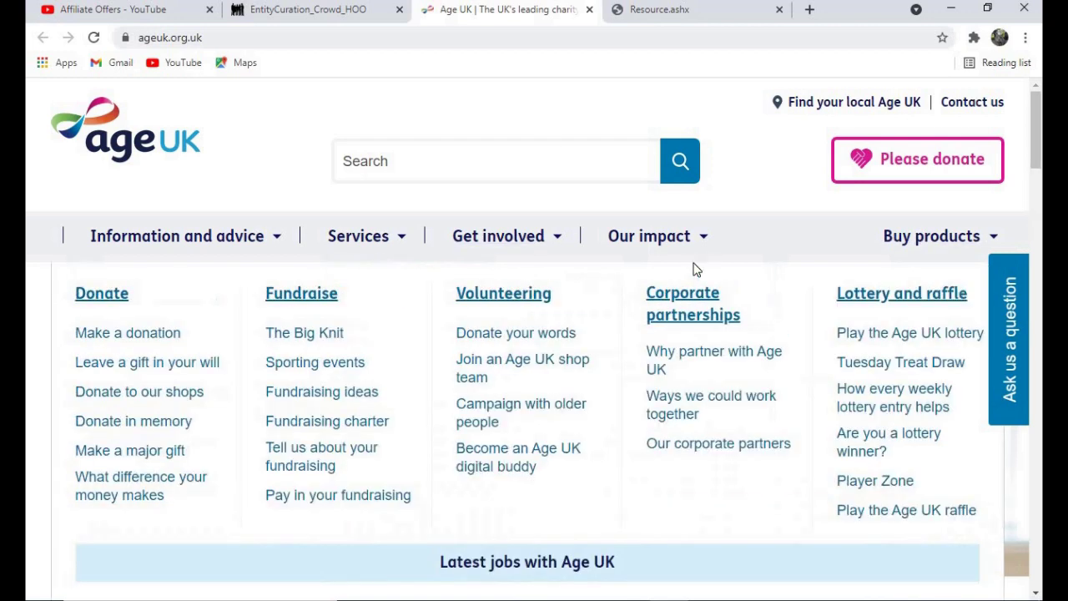
pyautogui.click(351, 17)
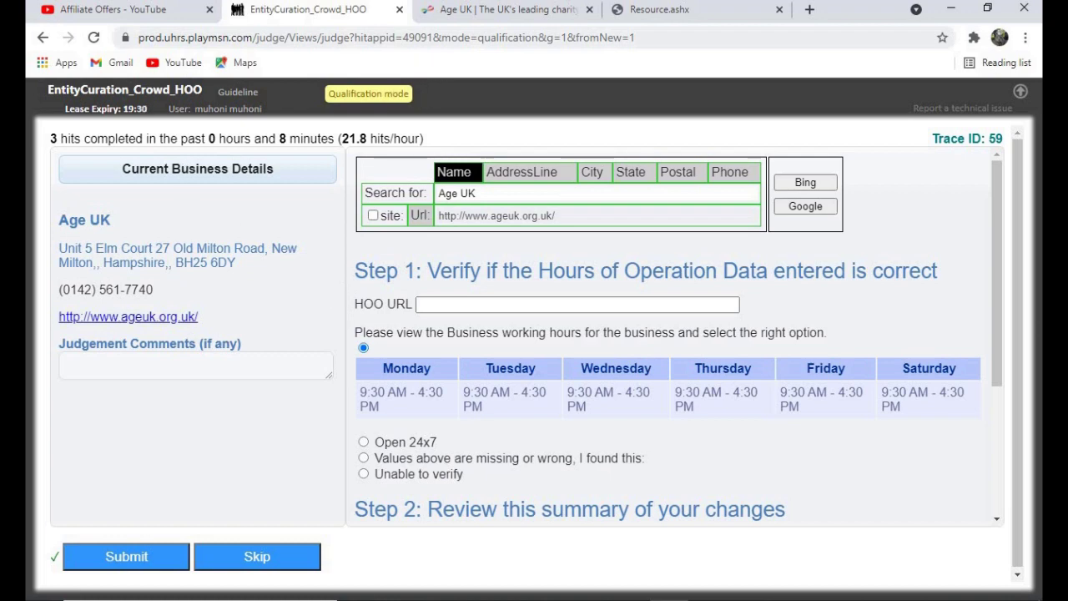
pyautogui.click(523, 10)
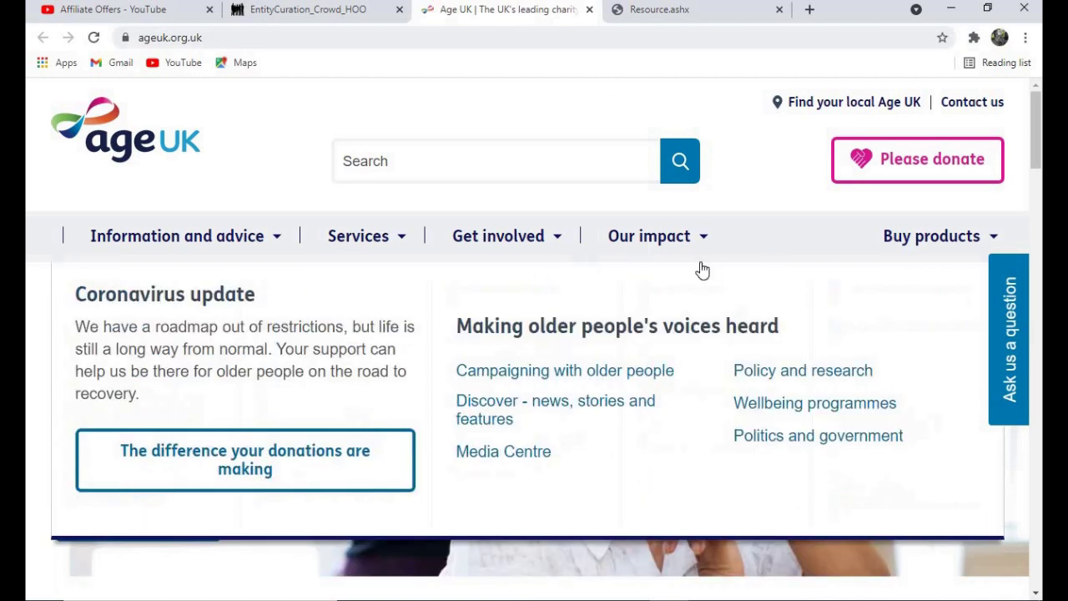
pyautogui.moveTo(1040, 131)
pyautogui.mouseDown()
pyautogui.moveTo(1040, 201)
pyautogui.moveTo(1041, 129)
pyautogui.mouseUp()
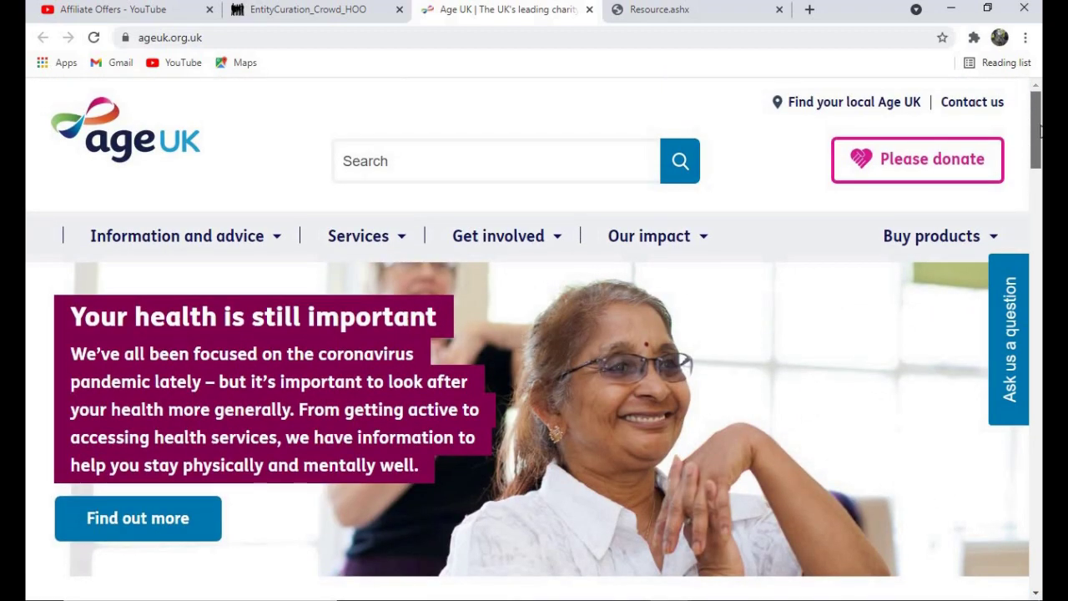
# Open the Find your local Age UK page in a new tab and look through it for the branch's information
pyautogui.rightClick(809, 110)
pyautogui.click(856, 116)
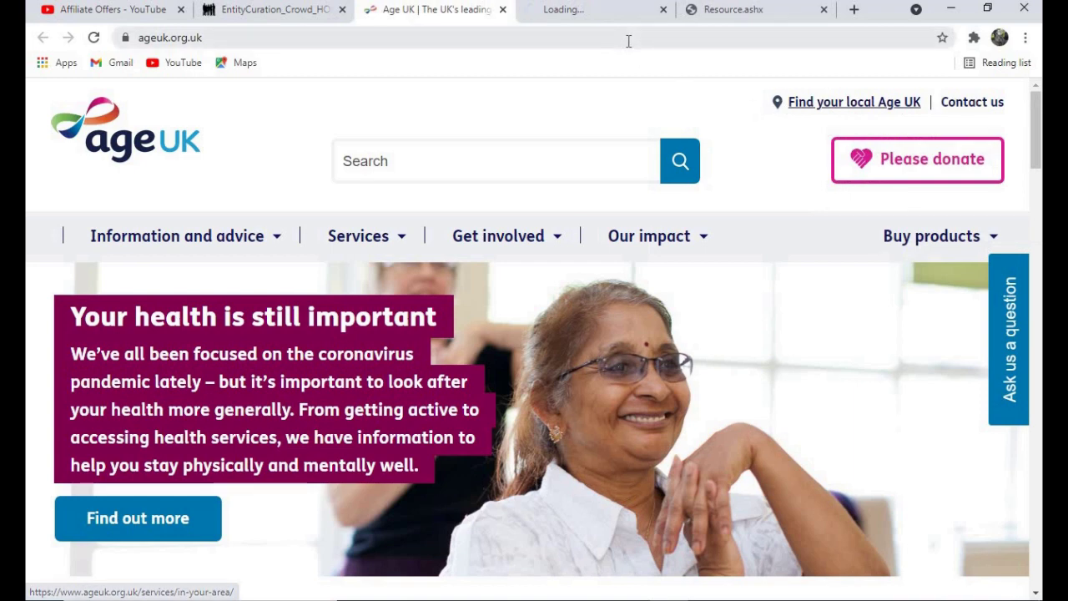
pyautogui.click(603, 12)
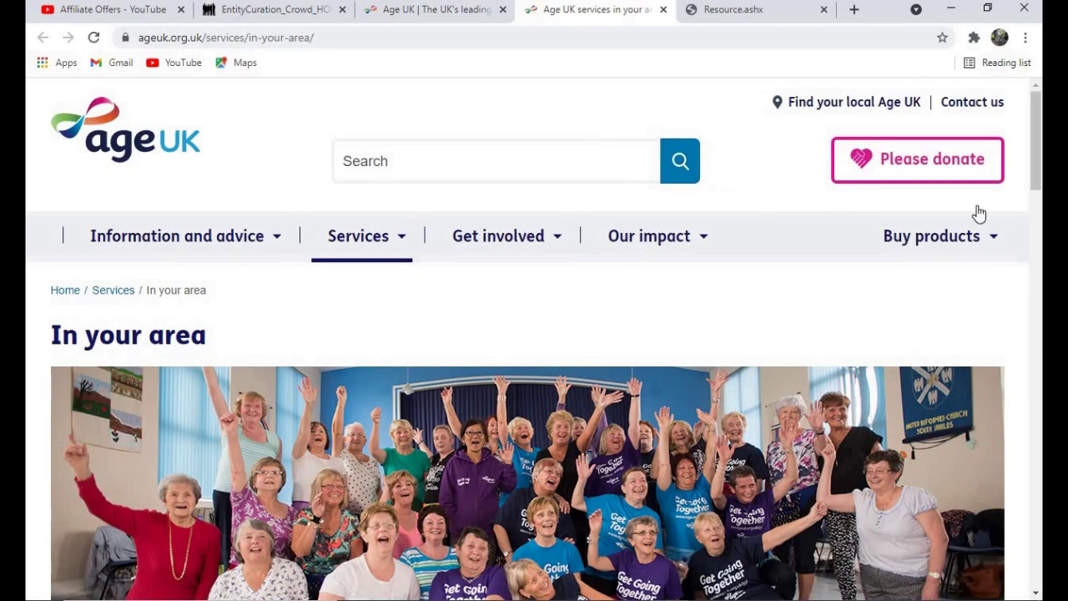
pyautogui.moveTo(1034, 171); pyautogui.dragTo(1035, 275)
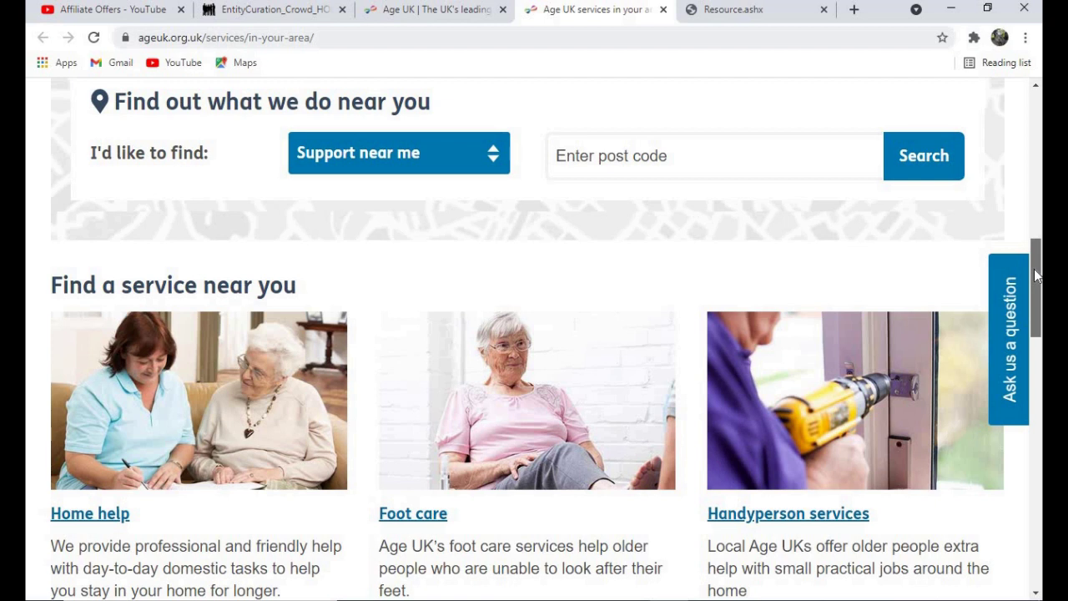
pyautogui.moveTo(1035, 275)
pyautogui.mouseDown()
pyautogui.moveTo(1040, 298)
pyautogui.moveTo(1038, 284)
pyautogui.mouseUp()
# Review the suggested hours and change summary in the Age UK task, and return to the In your area page
pyautogui.click(288, 10)
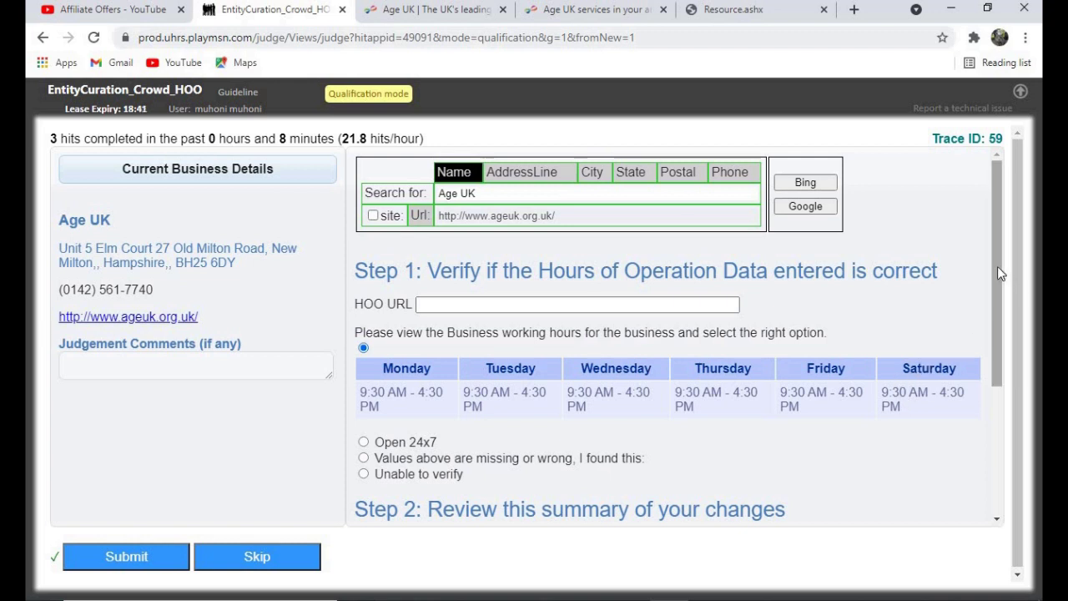
pyautogui.moveTo(997, 266); pyautogui.dragTo(1007, 377)
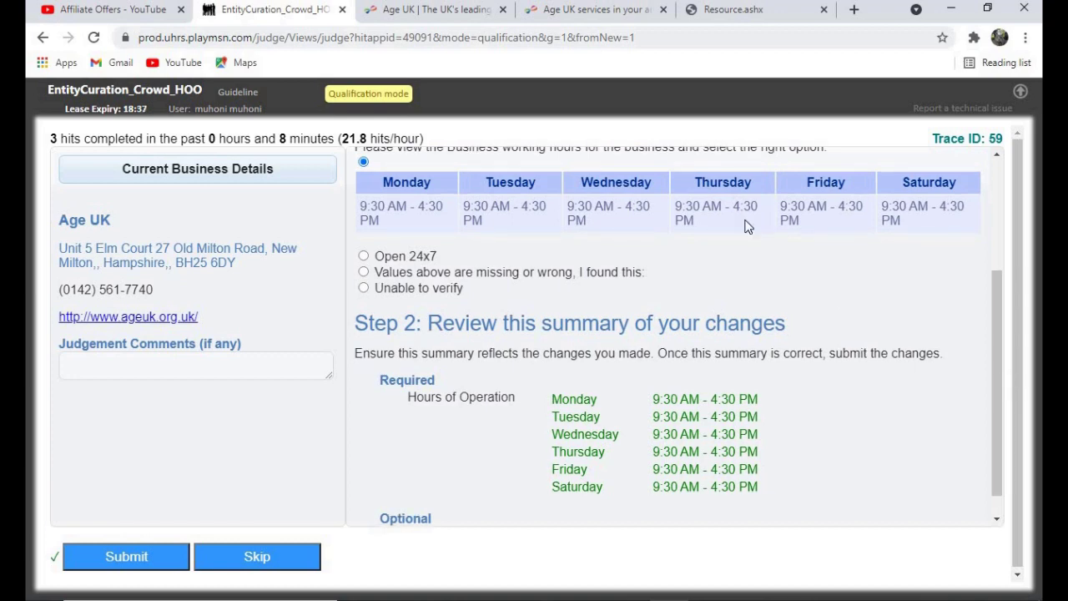
pyautogui.click(435, 13)
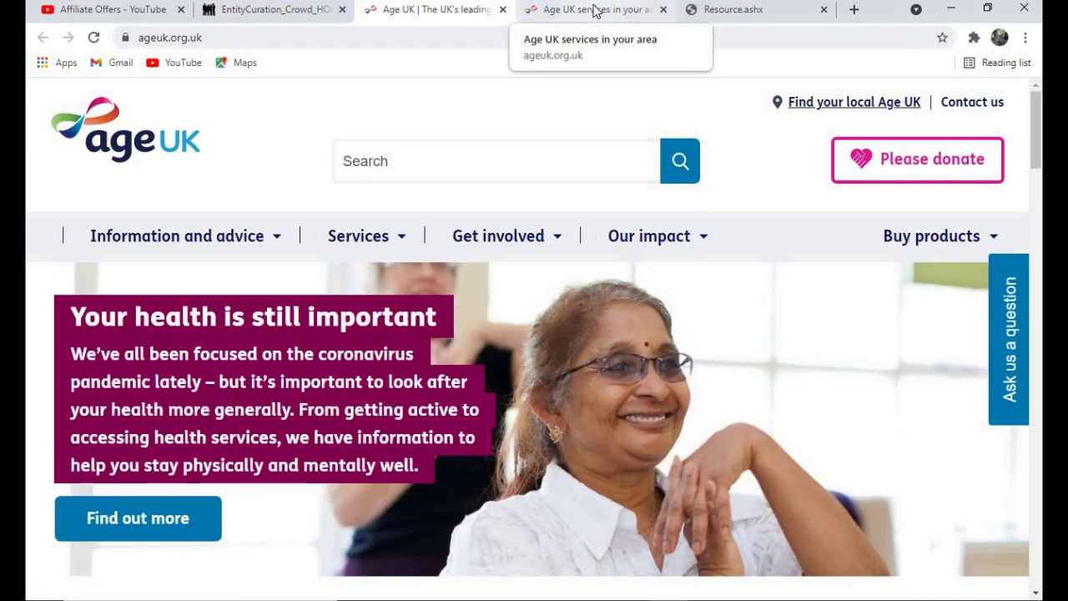
pyautogui.click(594, 10)
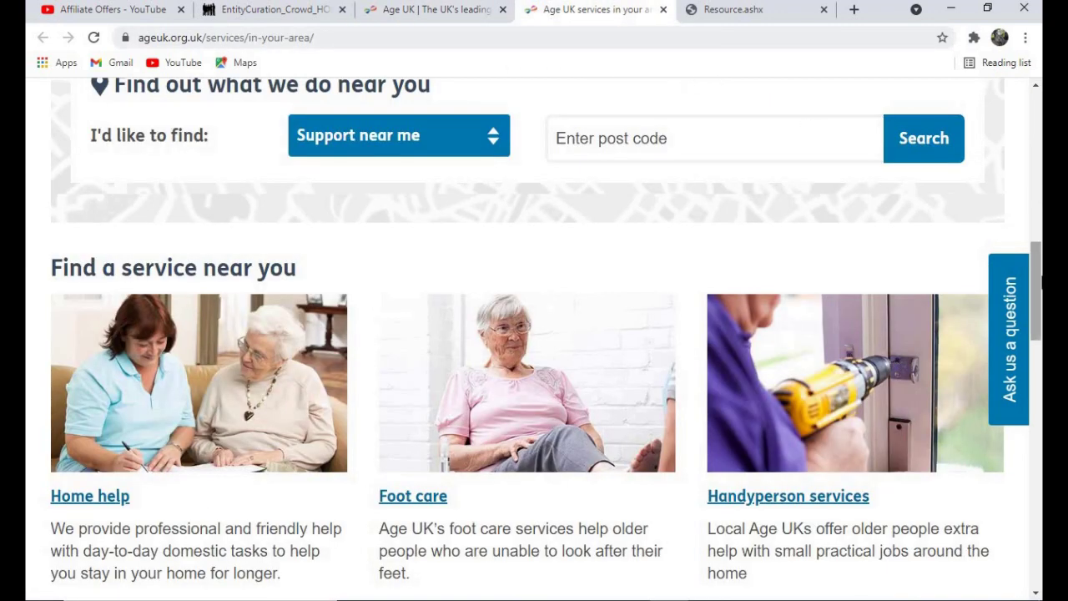
# Open Age UK's Facebook page in a new tab from the social links in the website's footer
pyautogui.moveTo(1039, 283); pyautogui.dragTo(1022, 512)
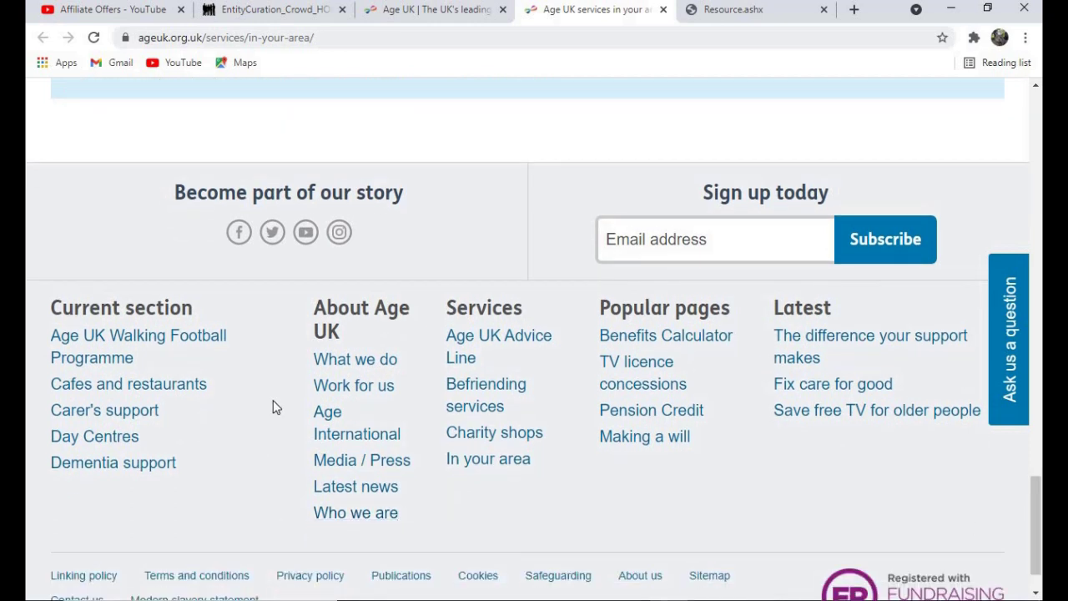
pyautogui.rightClick(237, 240)
pyautogui.click(314, 255)
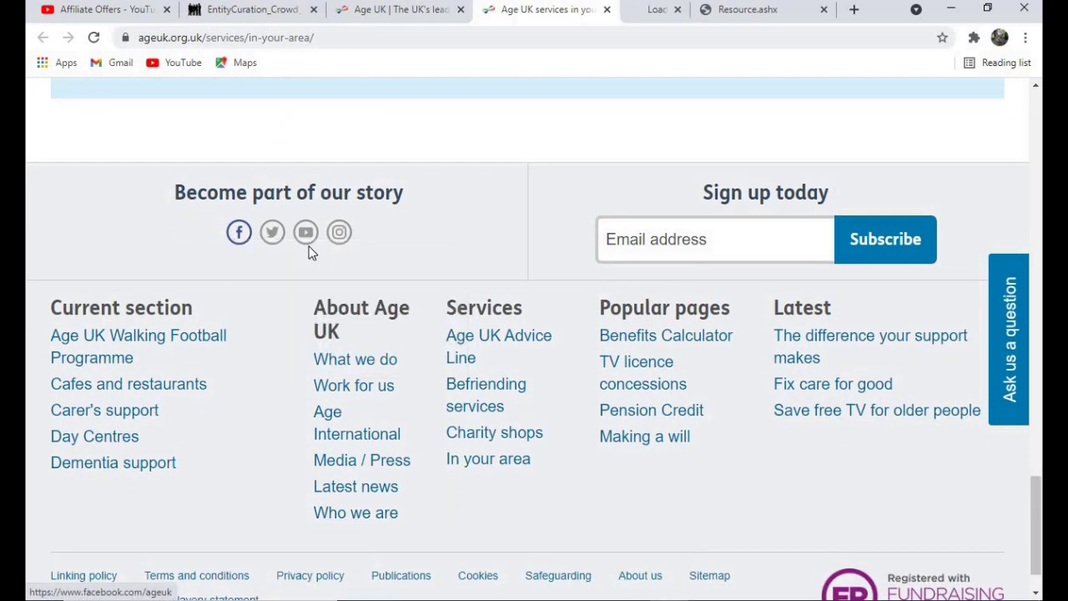
pyautogui.click(632, 15)
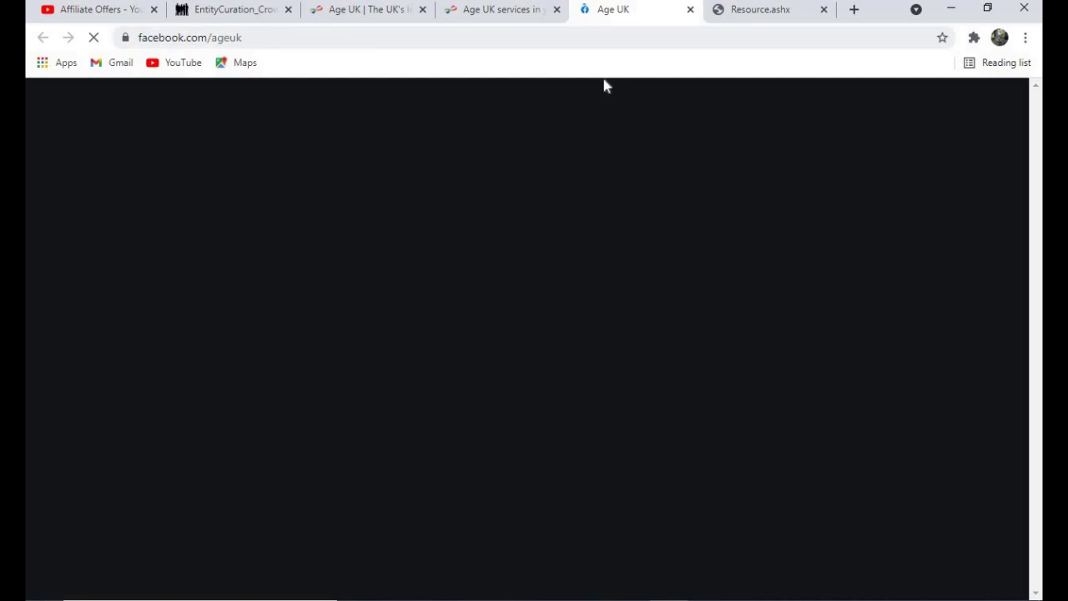
pyautogui.click(500, 23)
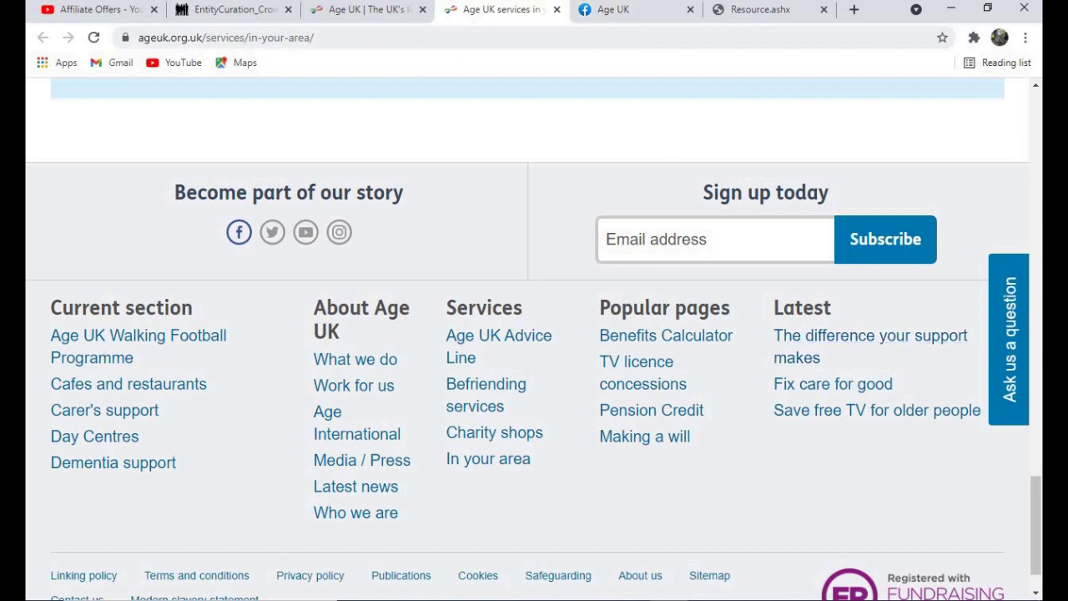
pyautogui.click(638, 10)
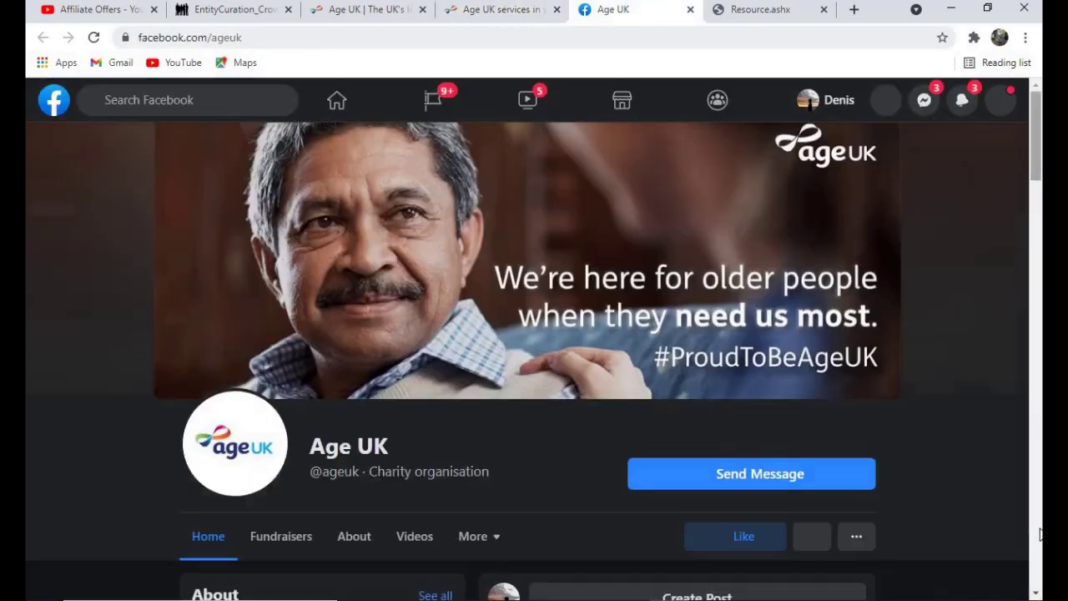
# Examine the About section of Age UK's Facebook page for the address, contact details and hours of operation
pyautogui.scroll(-2, 1032, 500)
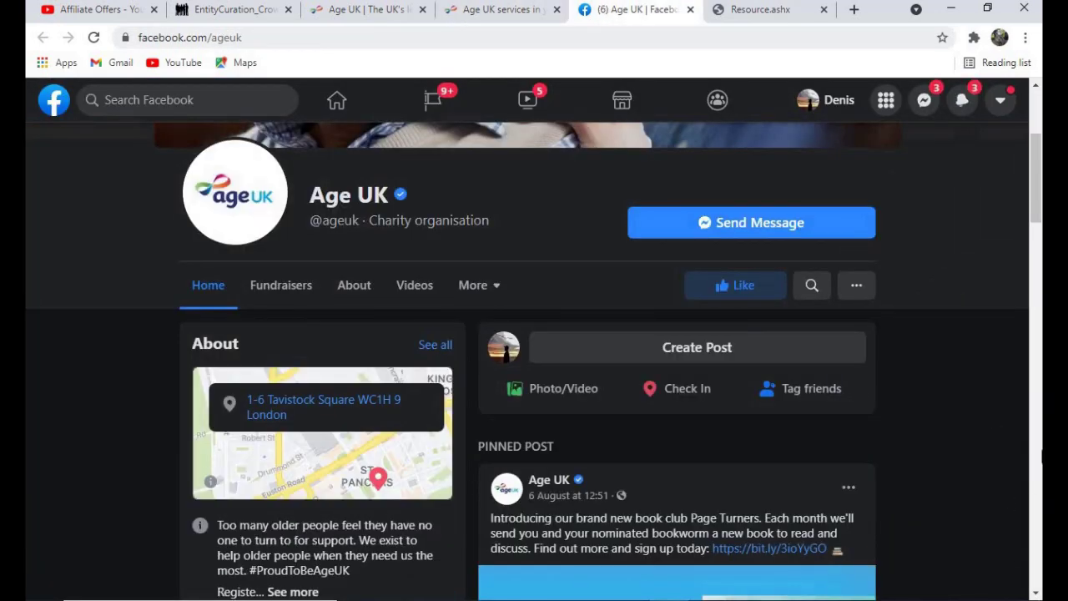
pyautogui.scroll(-2, 1037, 192)
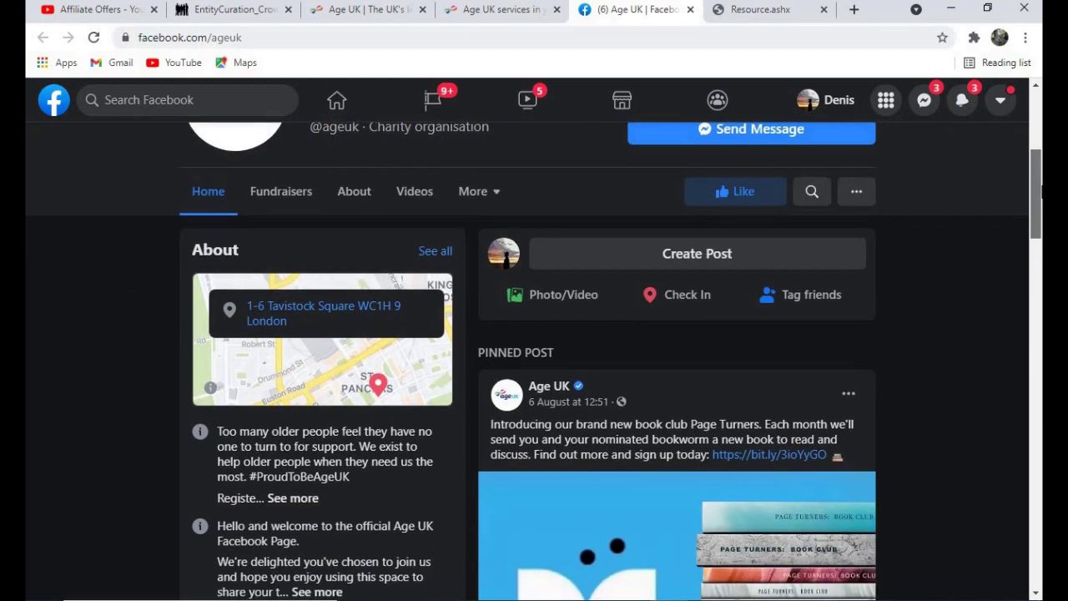
pyautogui.scroll(-2, 1037, 192)
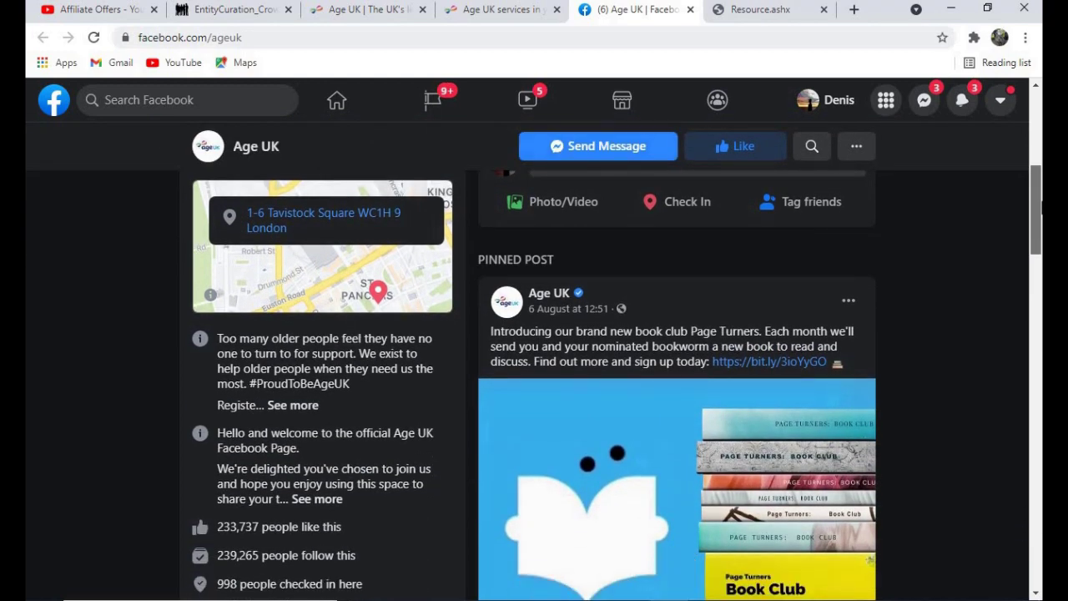
pyautogui.scroll(-2, 1037, 192)
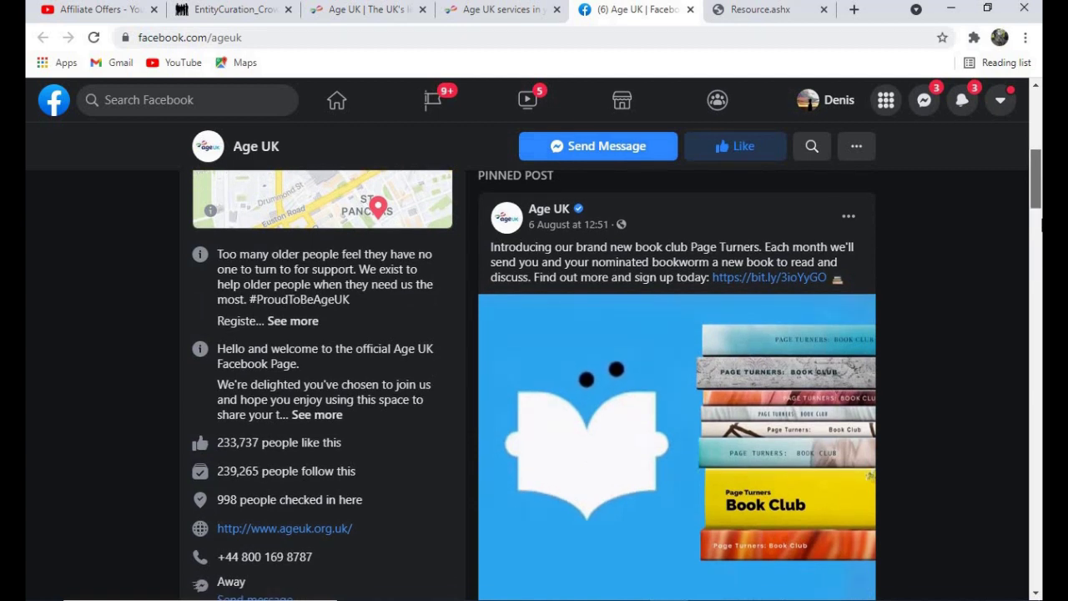
pyautogui.scroll(-4, 1038, 224)
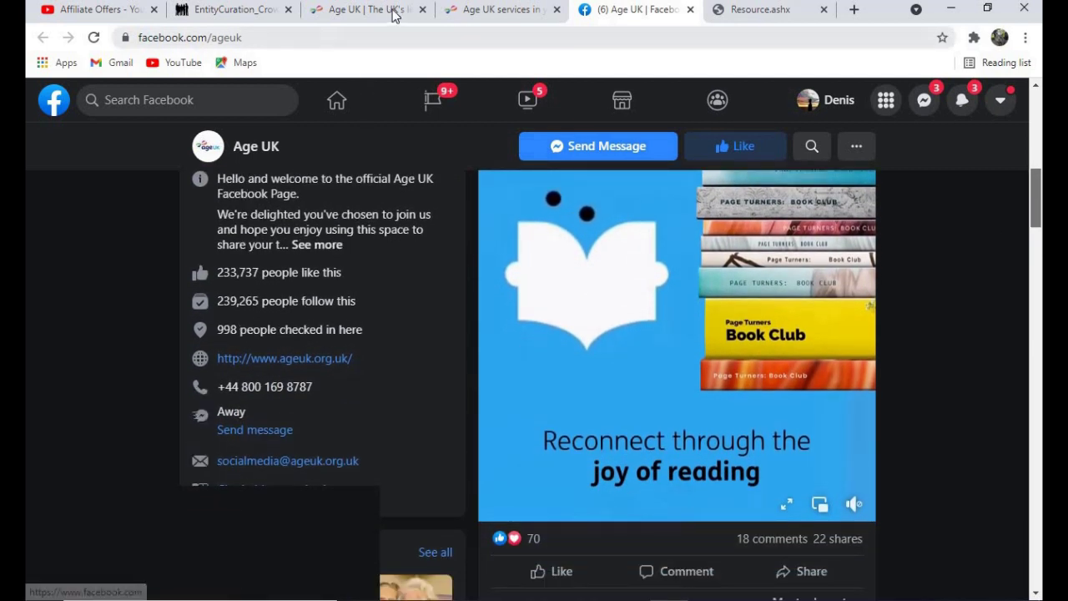
# In the qualification task, mark Age UK's hours as missing or wrong, set Monday through Sunday to Closed, and submit the judgment
pyautogui.click(227, 12)
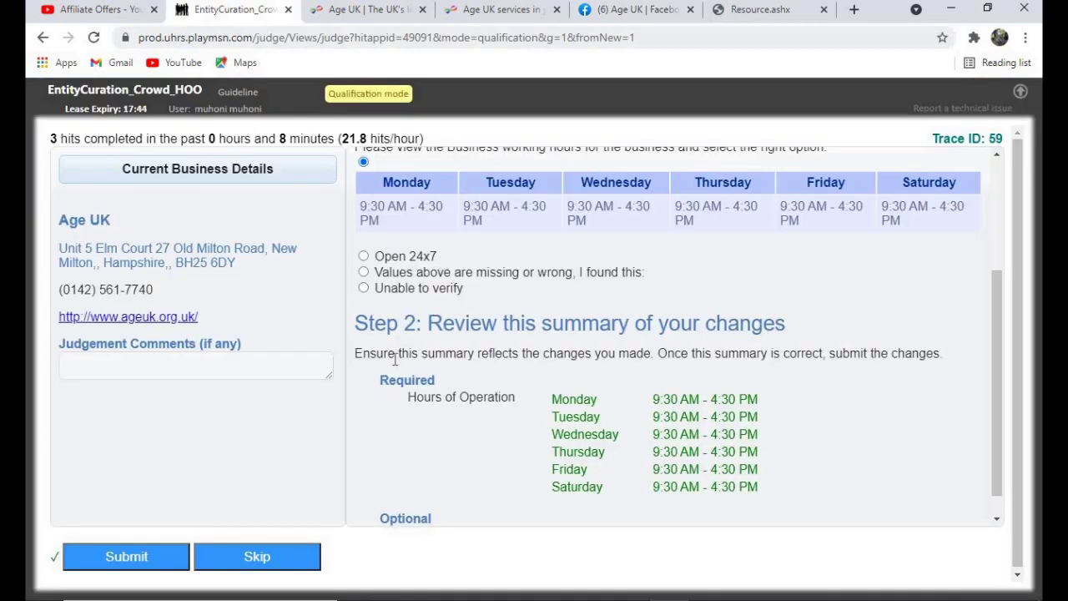
pyautogui.click(365, 273)
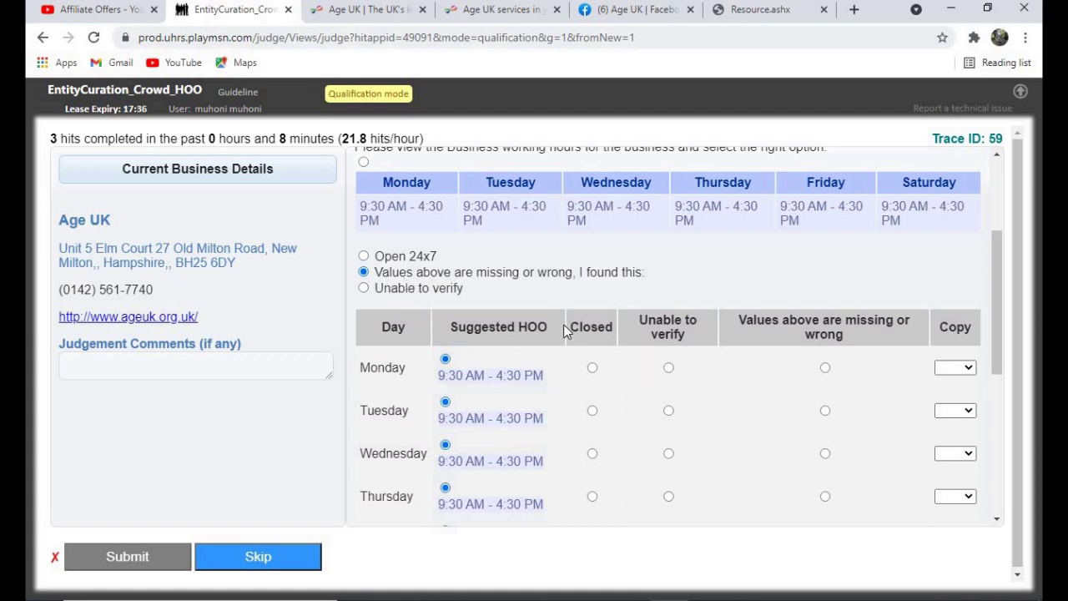
pyautogui.click(593, 368)
pyautogui.click(592, 411)
pyautogui.scroll(-2, 1001, 350)
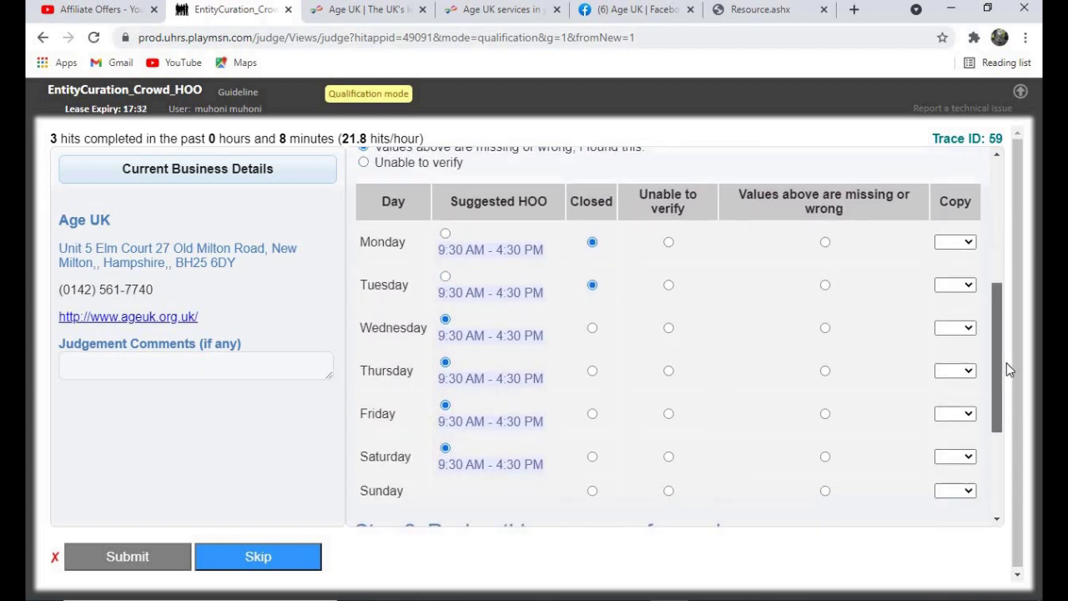
pyautogui.click(593, 270)
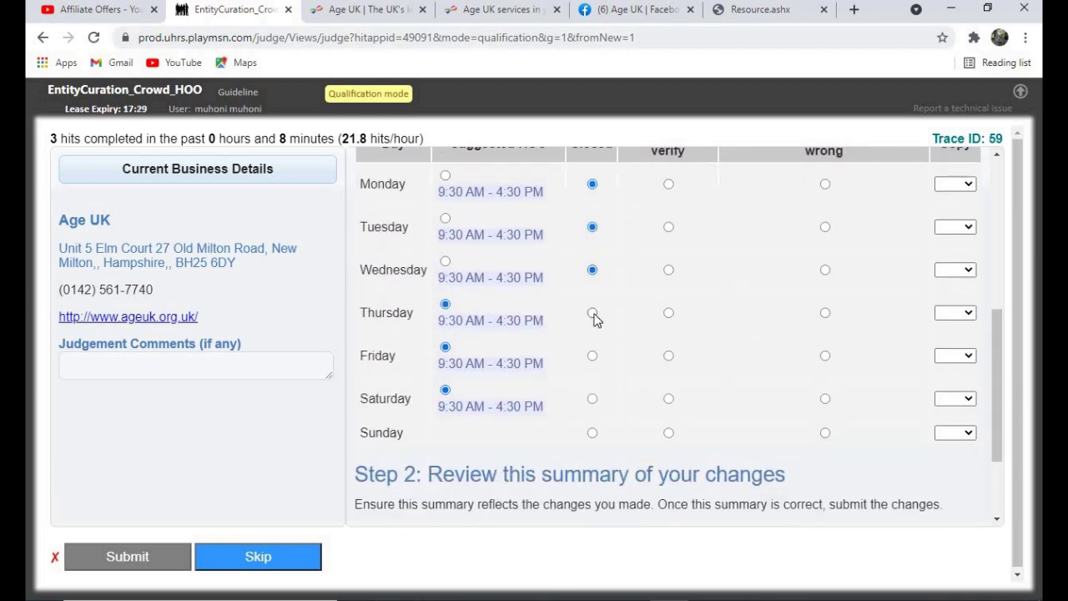
pyautogui.click(592, 312)
pyautogui.click(592, 356)
pyautogui.click(592, 400)
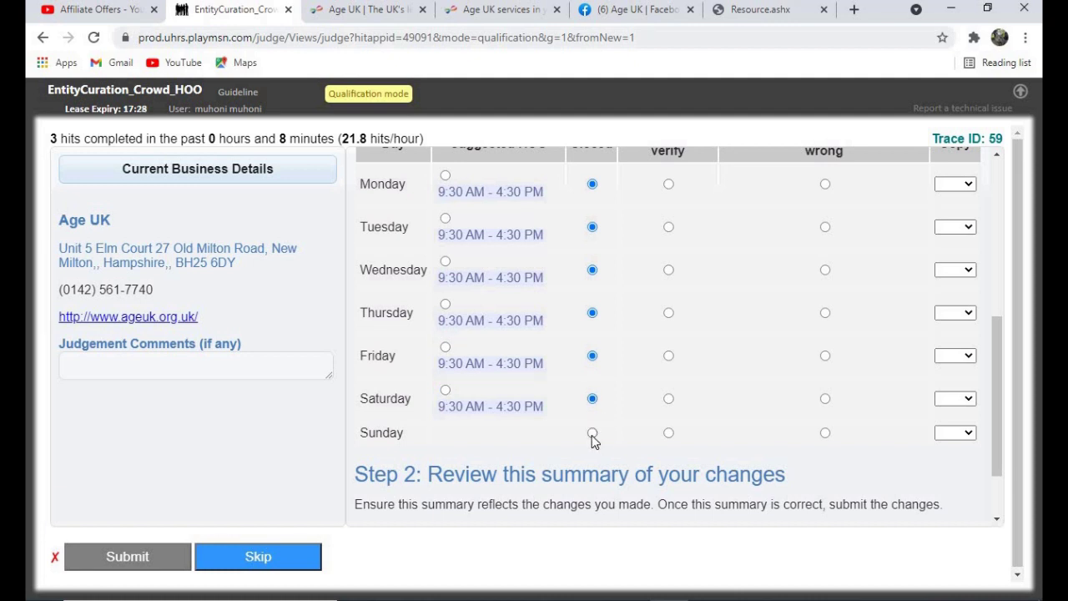
pyautogui.click(593, 432)
pyautogui.moveTo(993, 413); pyautogui.dragTo(1002, 477)
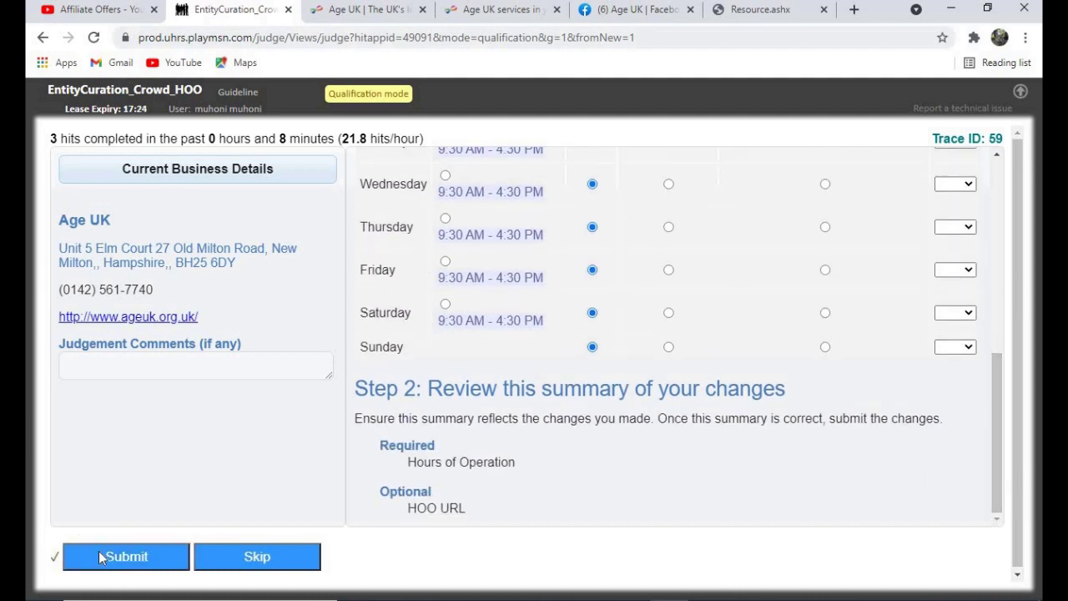
pyautogui.click(131, 556)
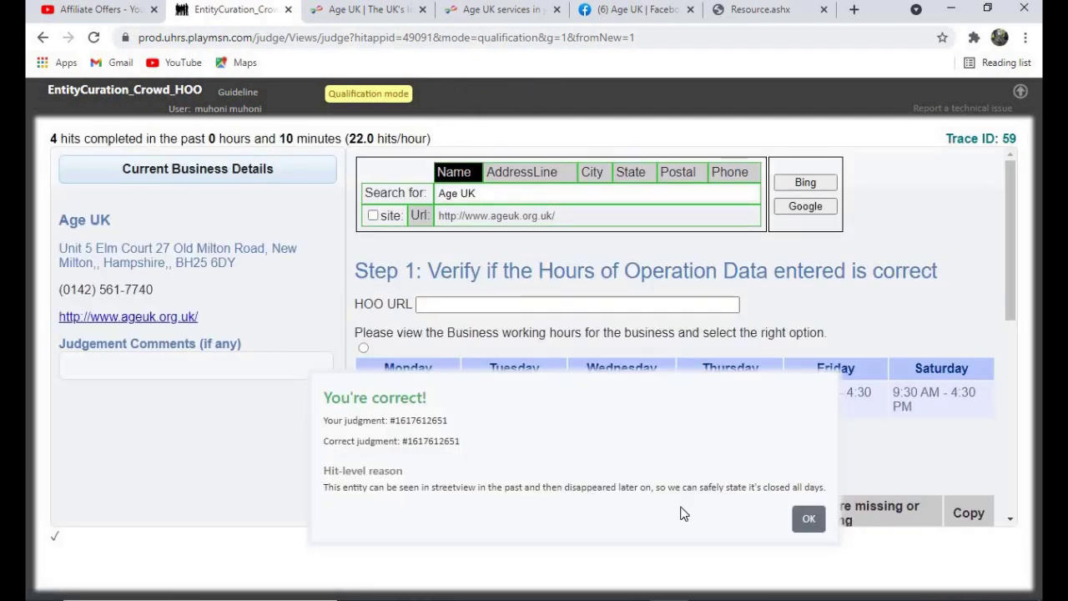
# Dismiss the feedback on the Age UK judgment and close the Age UK browser tabs
pyautogui.click(811, 520)
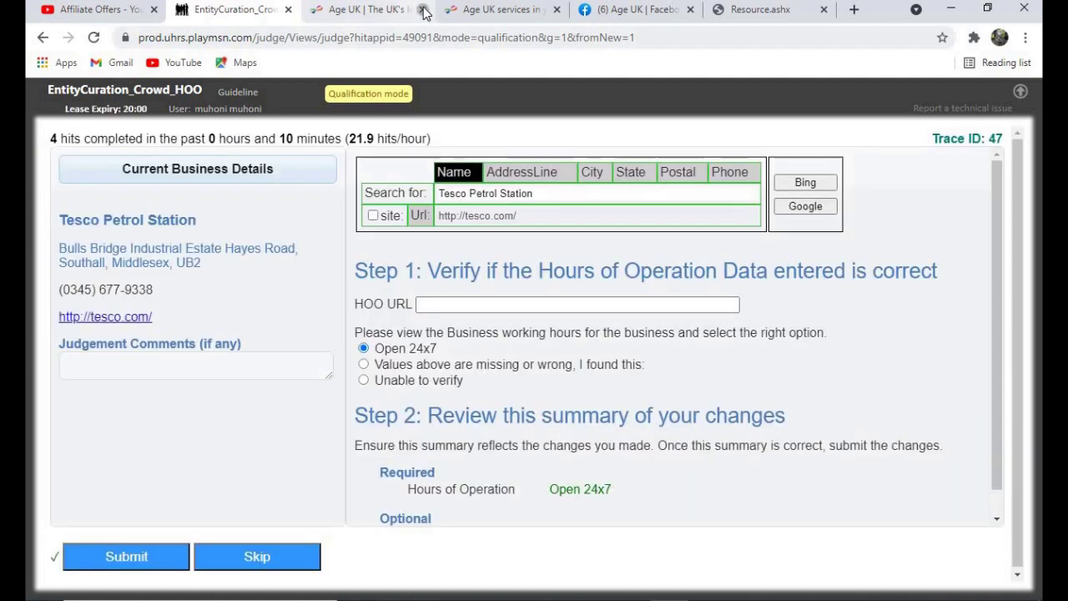
pyautogui.click(422, 9)
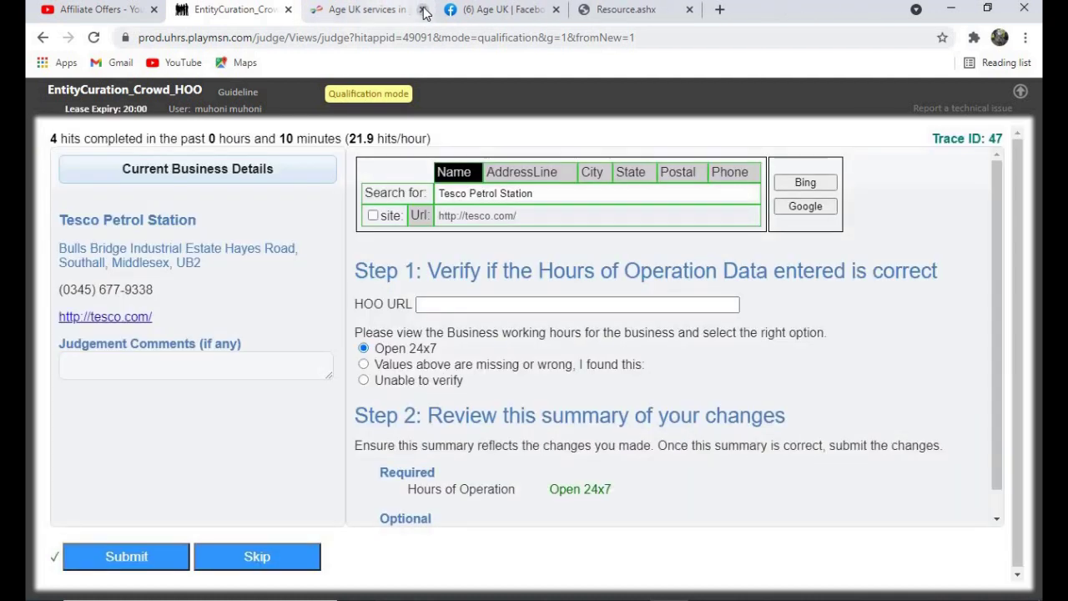
pyautogui.click(423, 9)
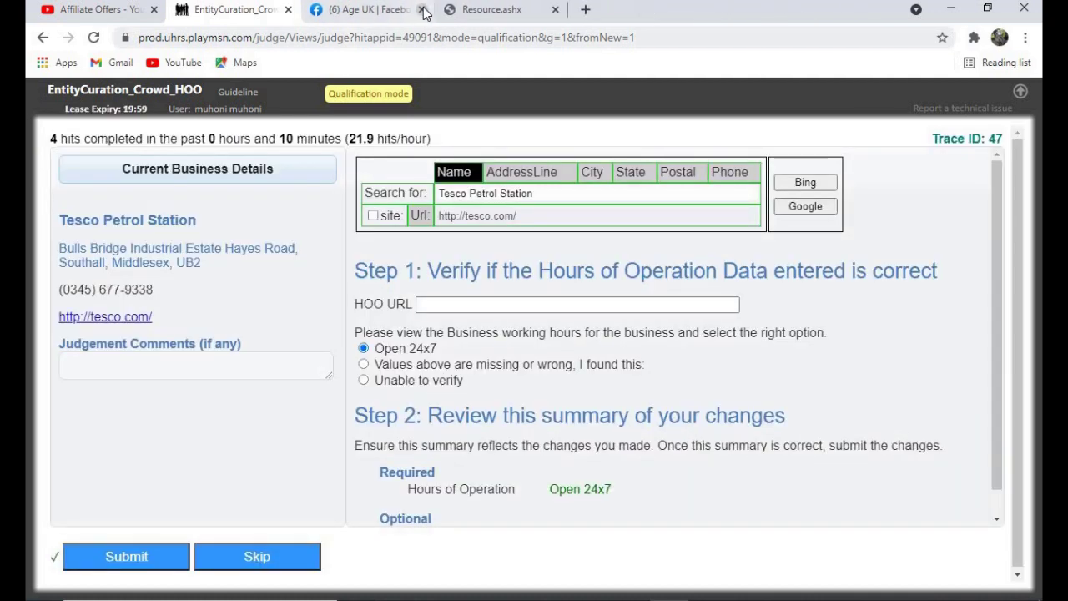
# Open the Tesco website from the task's business details and compare its home page with the Tesco Petrol Station listing
pyautogui.click(135, 322)
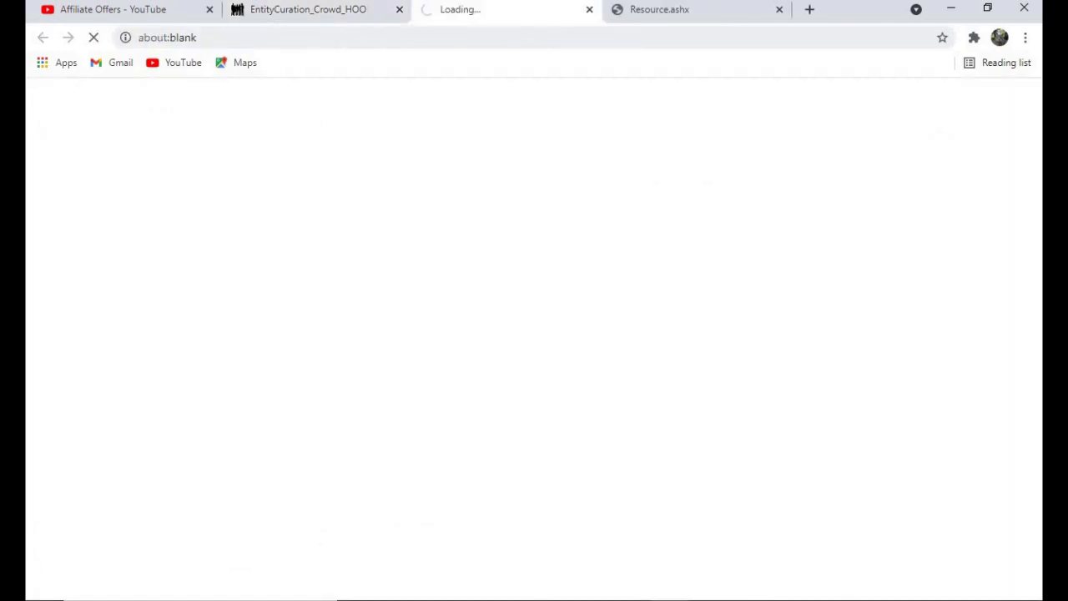
pyautogui.click(322, 10)
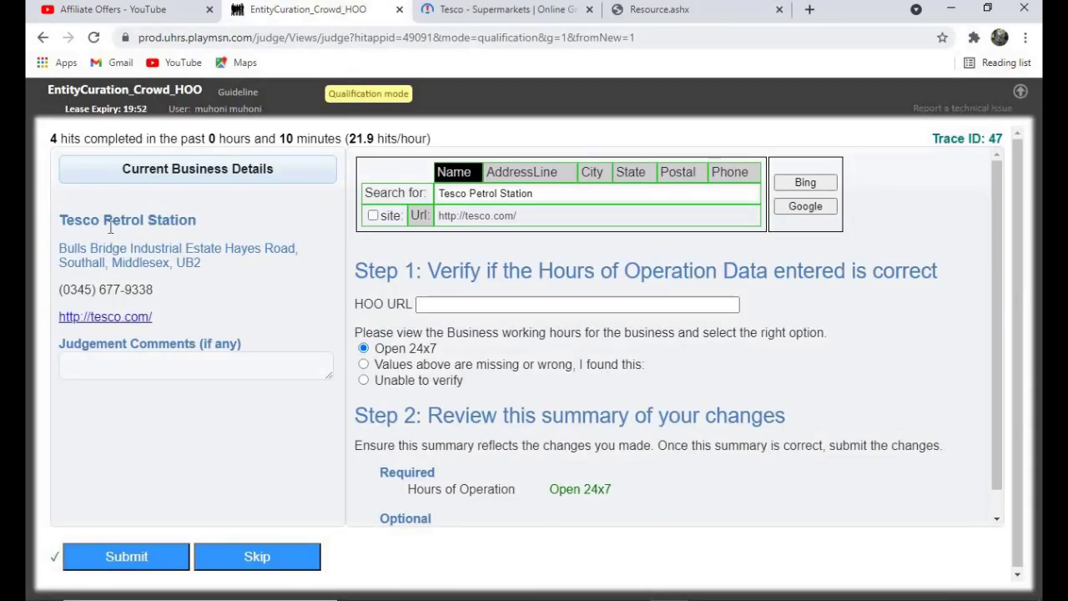
pyautogui.click(495, 9)
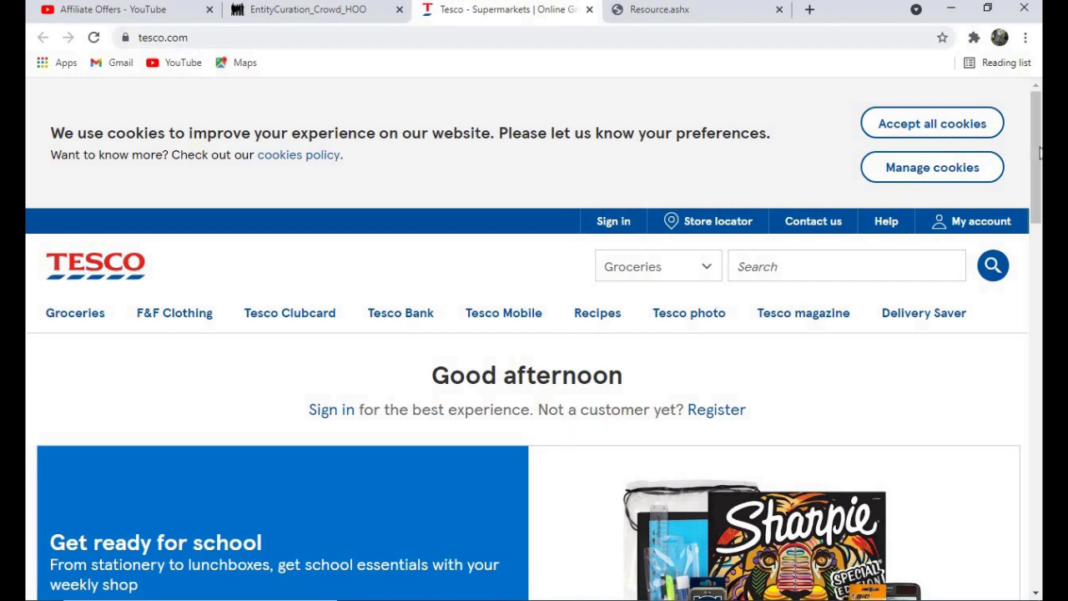
pyautogui.moveTo(1039, 148); pyautogui.dragTo(1039, 179)
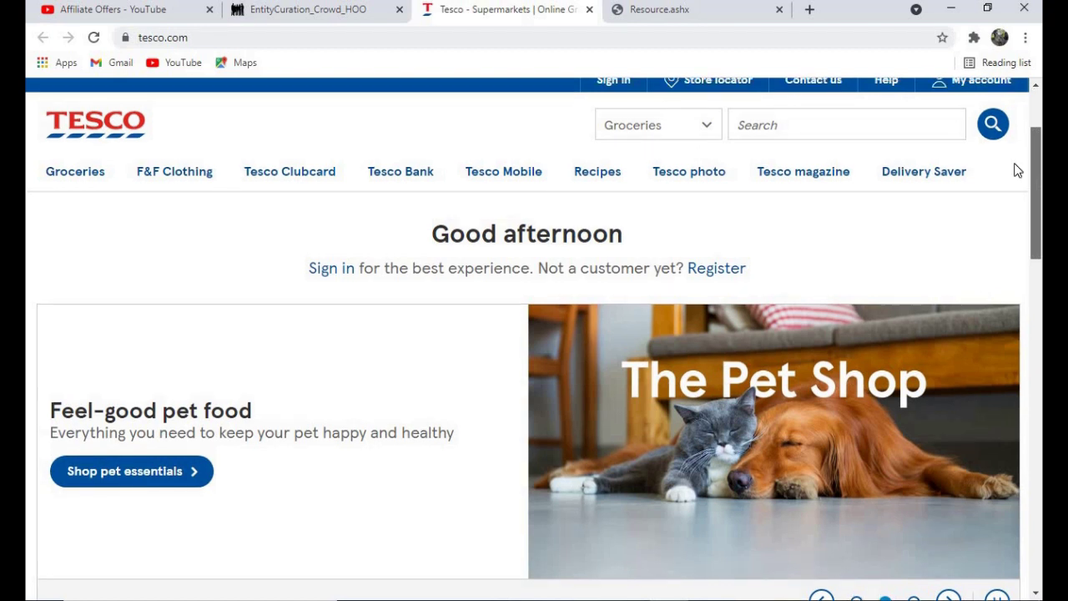
pyautogui.click(364, 12)
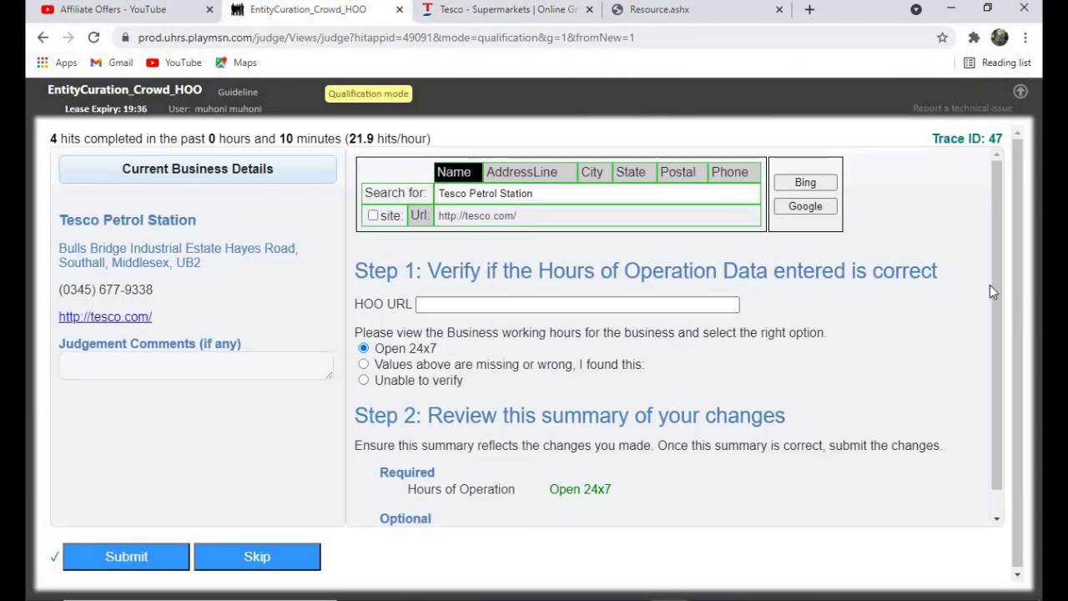
pyautogui.click(481, 11)
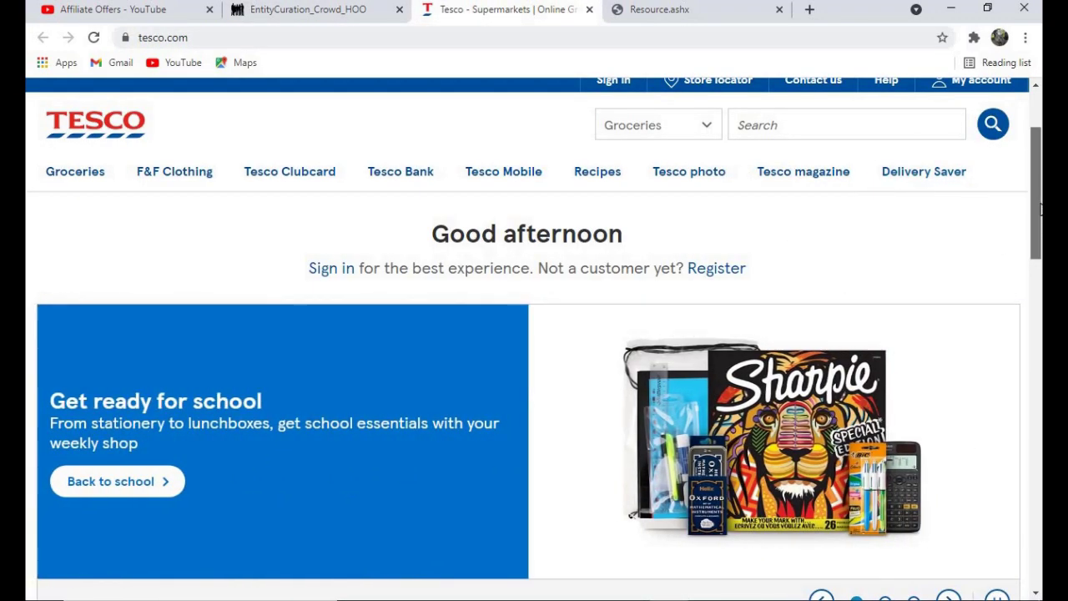
# Open Tesco's Facebook page in a new tab from the social links in the website's footer
pyautogui.scroll(-1, 1040, 218)
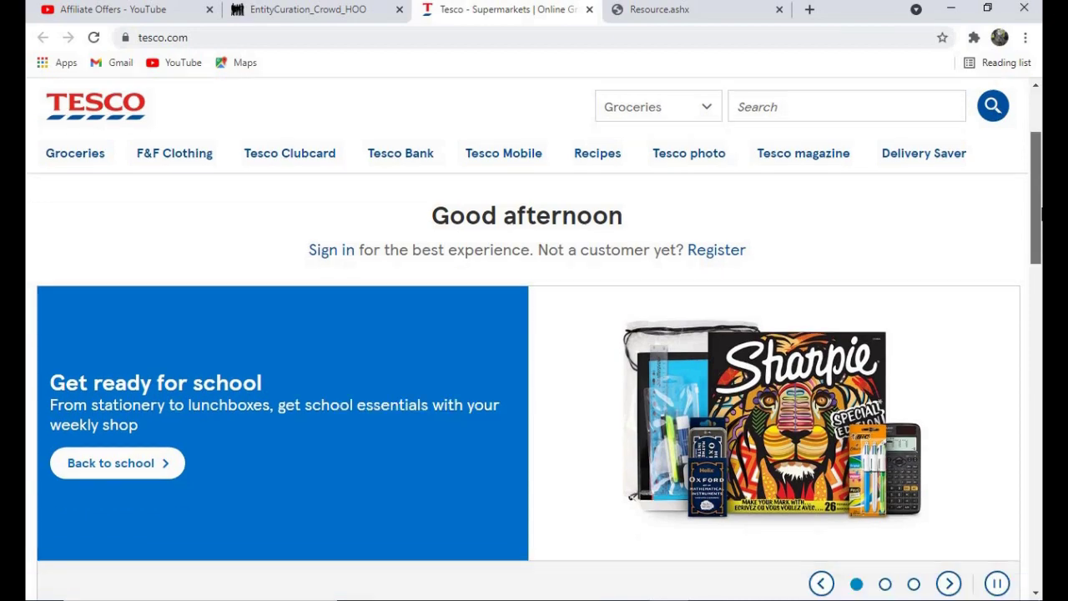
pyautogui.scroll(-5, 1025, 321)
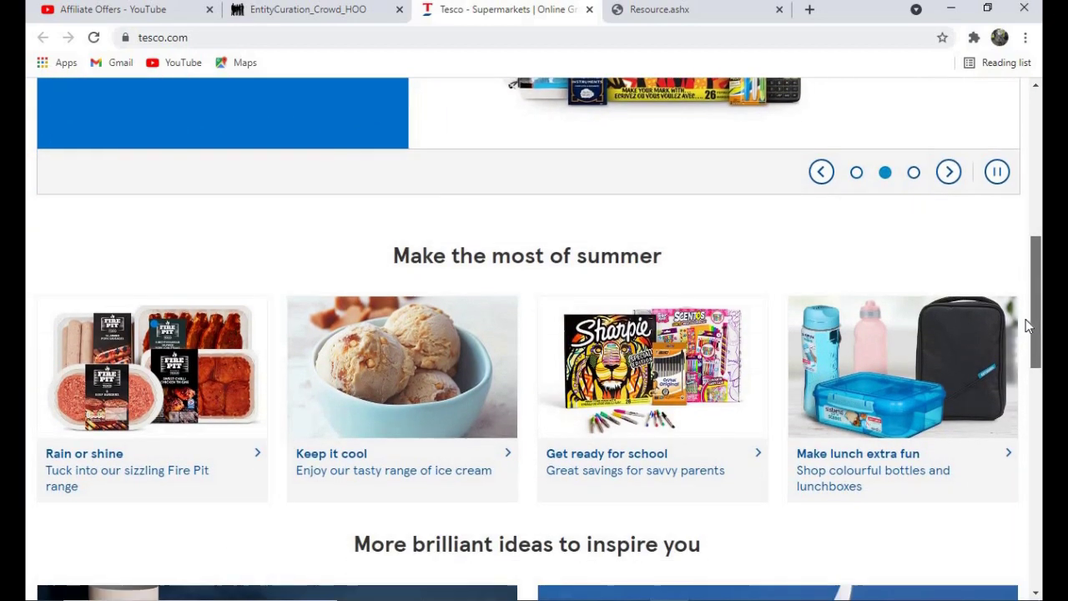
pyautogui.scroll(-8, 1025, 319)
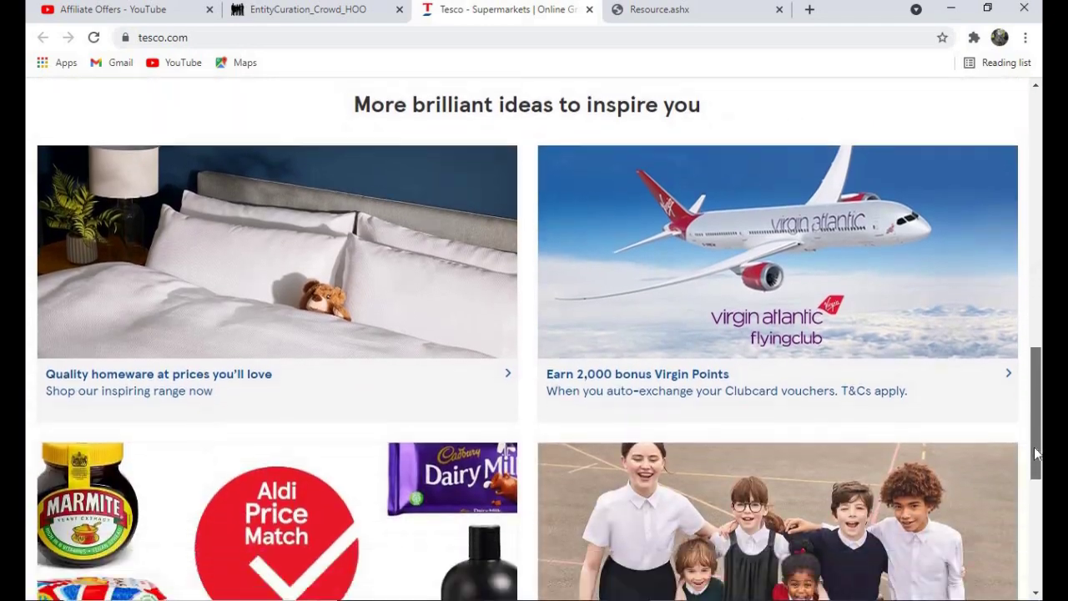
pyautogui.scroll(-3, 1031, 491)
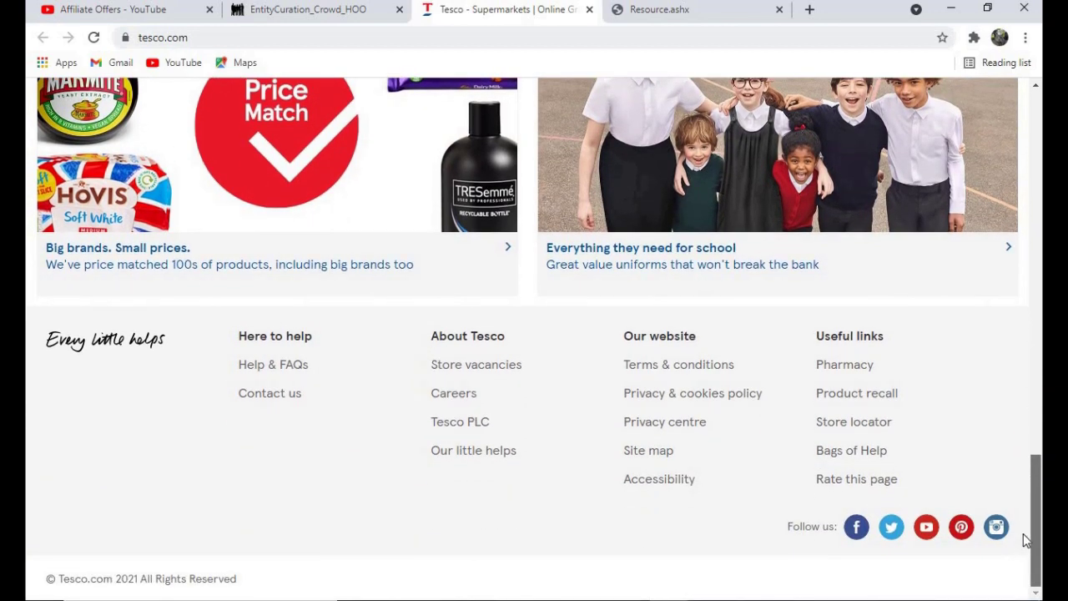
pyautogui.rightClick(854, 534)
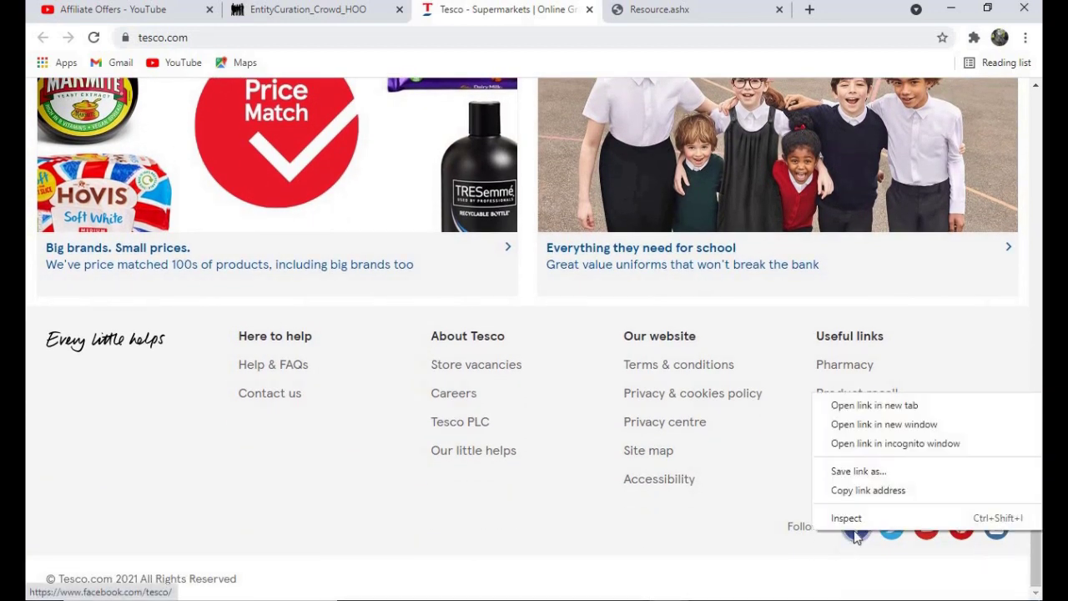
pyautogui.click(869, 406)
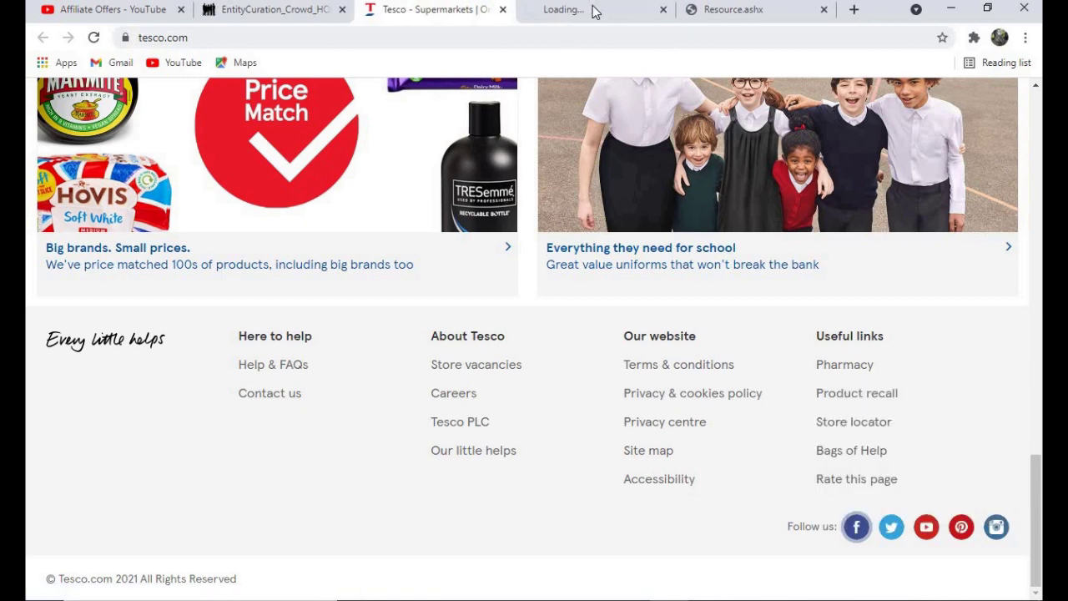
pyautogui.click(593, 9)
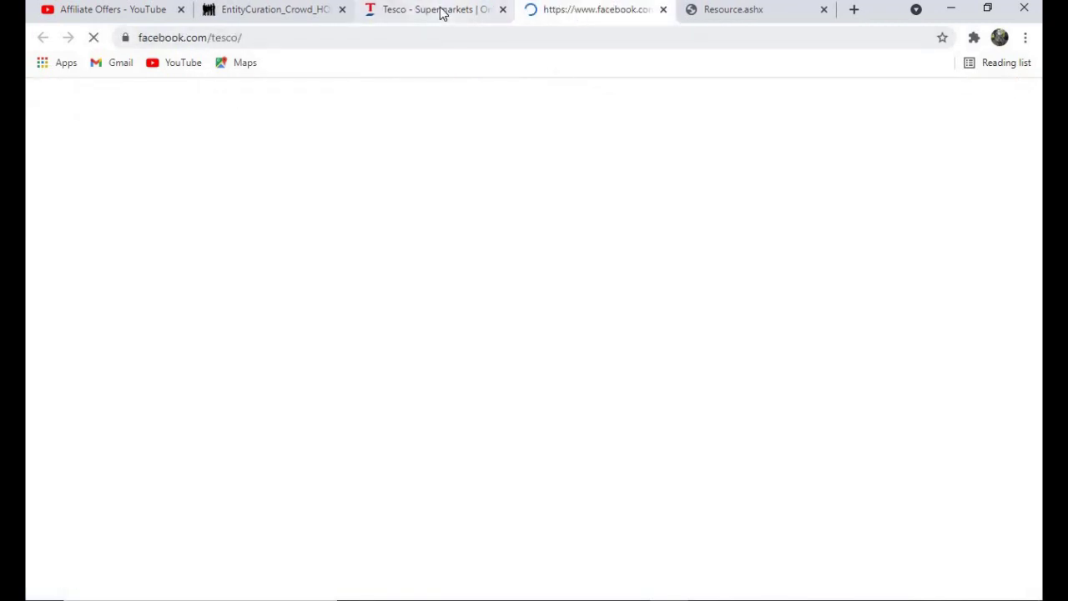
# Examine the Tesco home page from header to footer for opening hours, checking against the petrol station's details and hours in the task
pyautogui.click(442, 10)
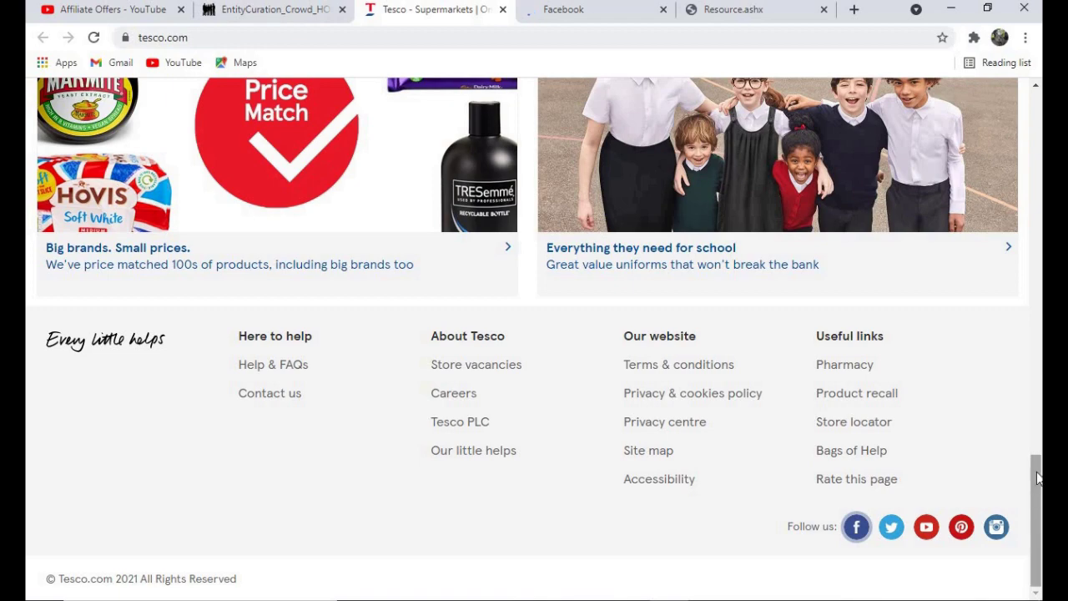
pyautogui.moveTo(1035, 500); pyautogui.dragTo(1035, 367)
pyautogui.click(592, 11)
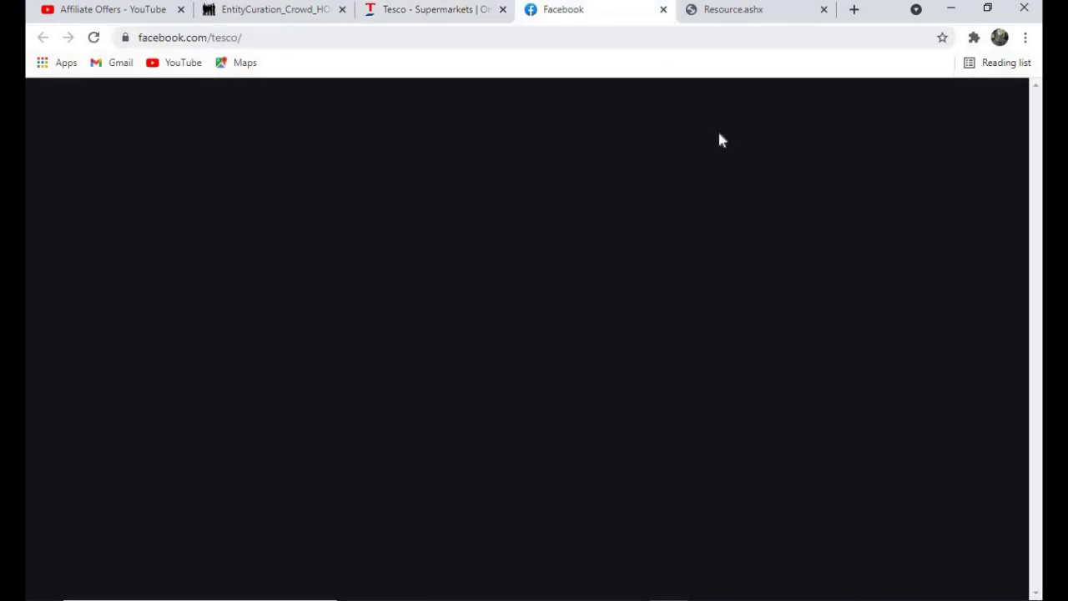
pyautogui.click(455, 13)
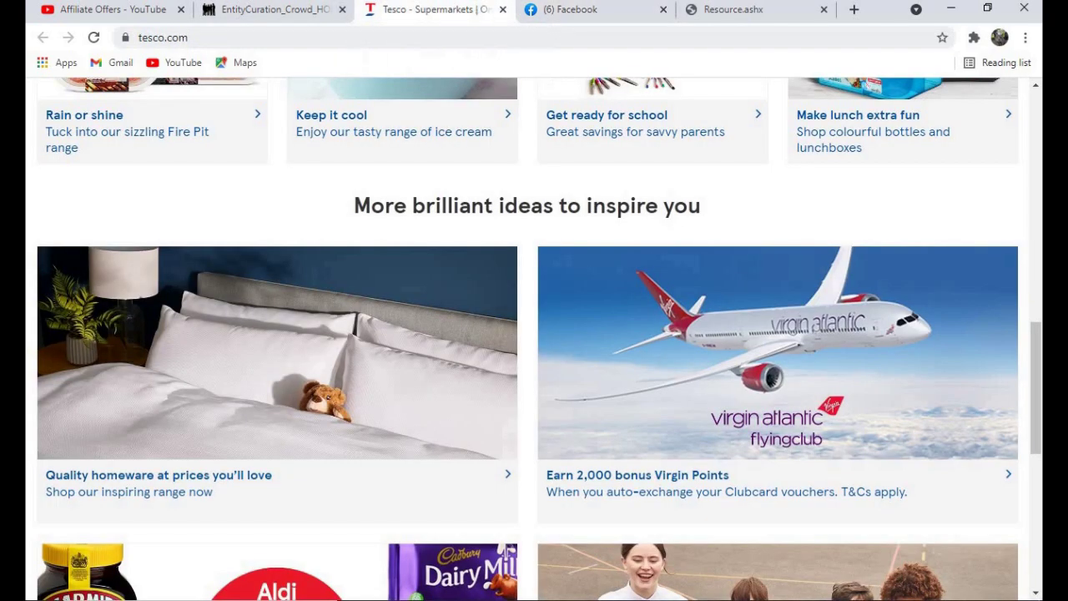
pyautogui.click(302, 14)
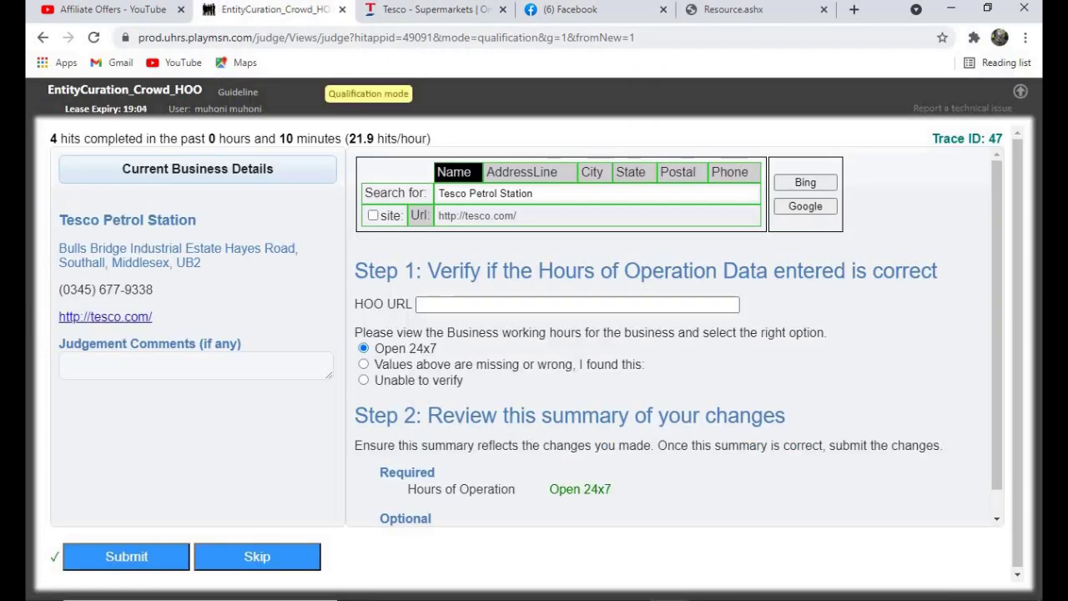
pyautogui.hotkey('ctrl', 'Tab')
pyautogui.scroll(8, 1036, 387)
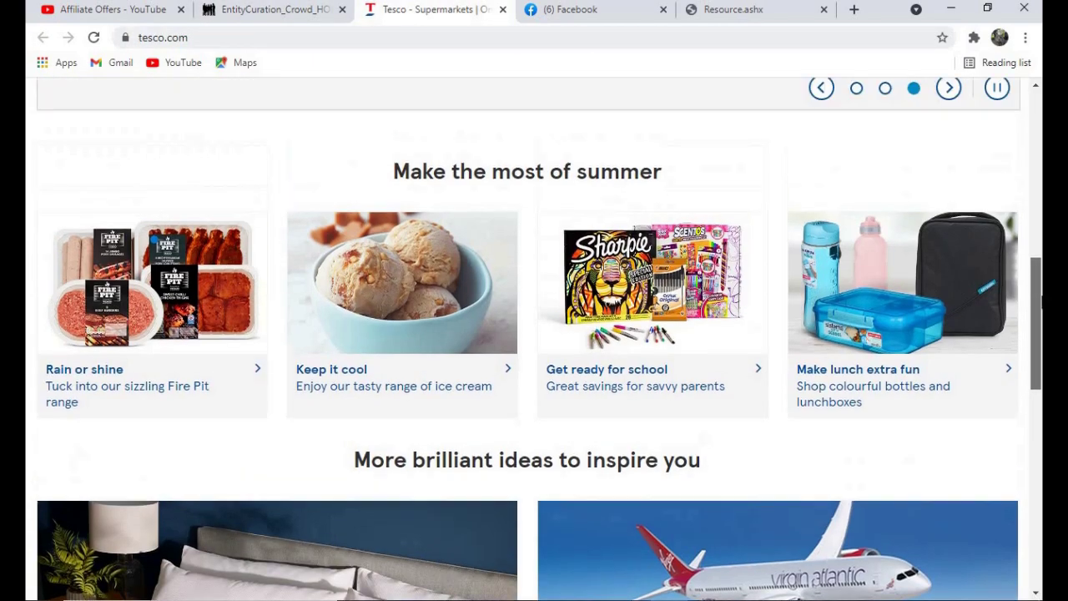
pyautogui.scroll(2, 534, 334)
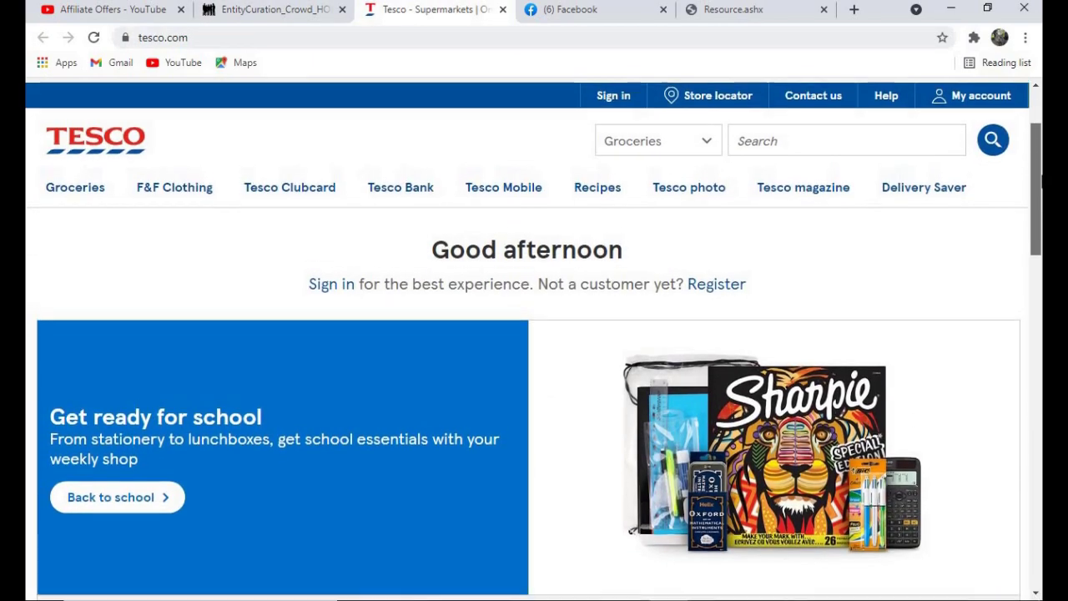
pyautogui.click(276, 15)
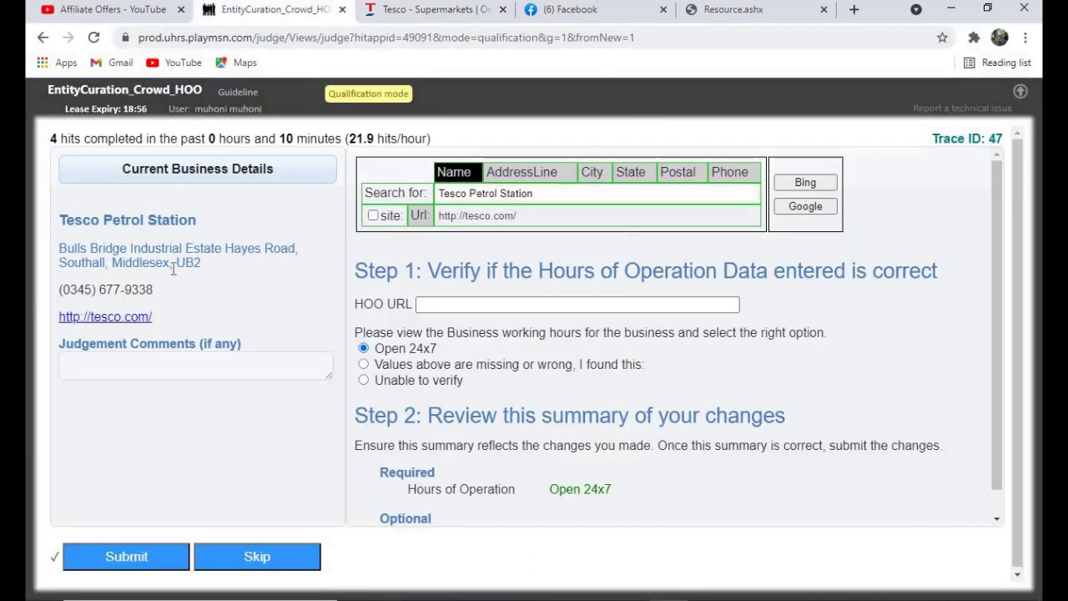
pyautogui.click(435, 14)
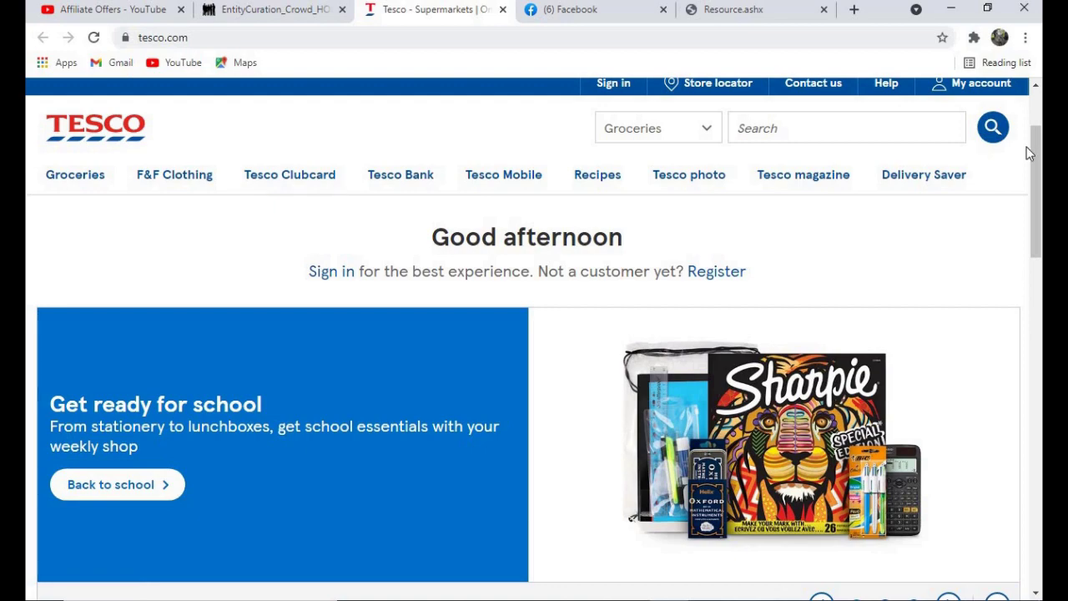
pyautogui.moveTo(1035, 148); pyautogui.dragTo(1015, 462)
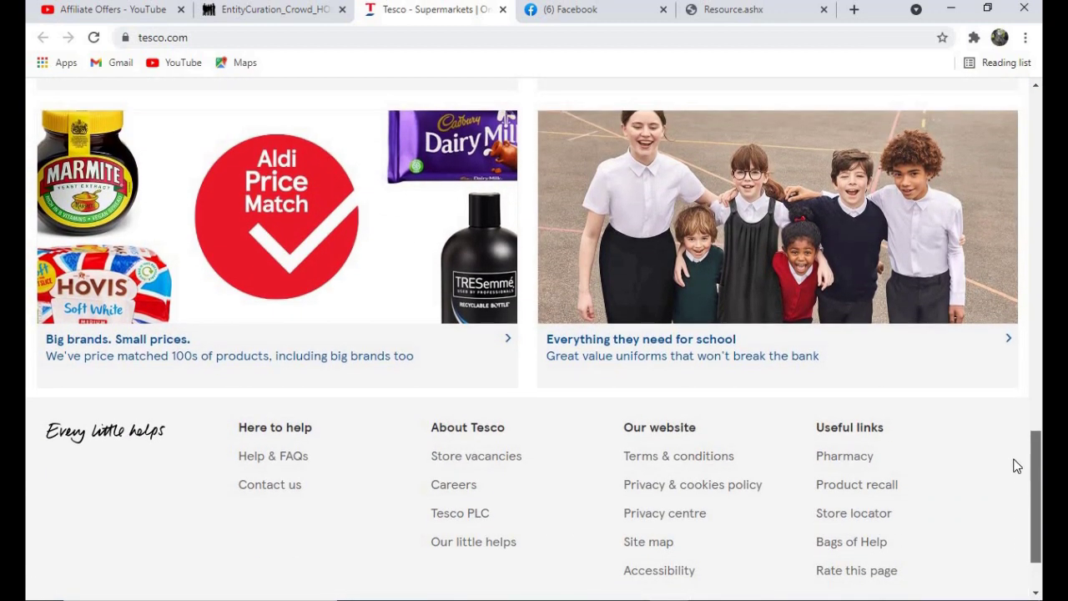
pyautogui.click(256, 19)
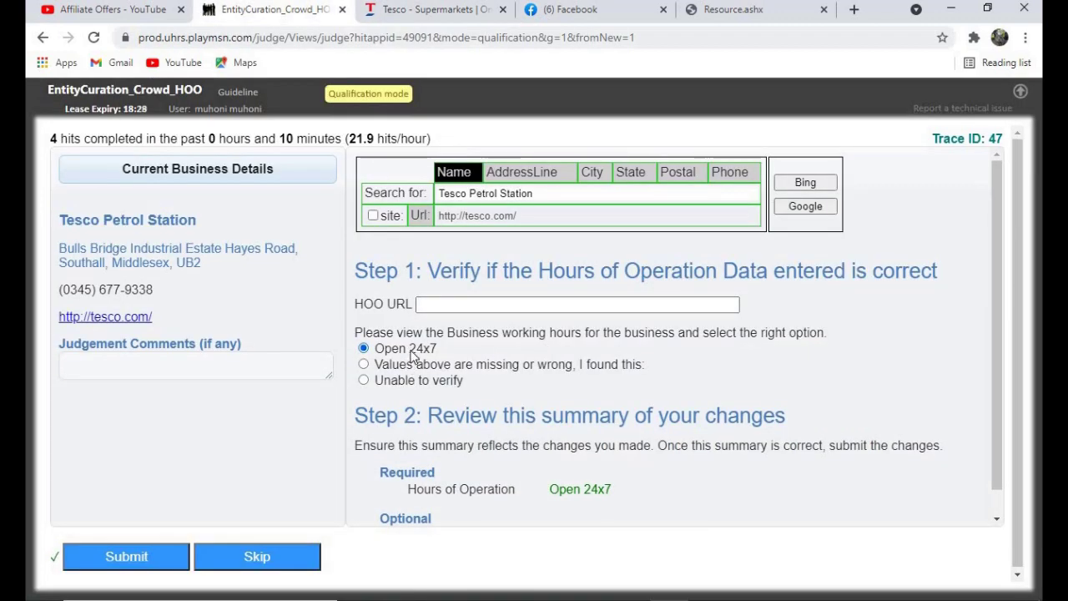
pyautogui.click(397, 20)
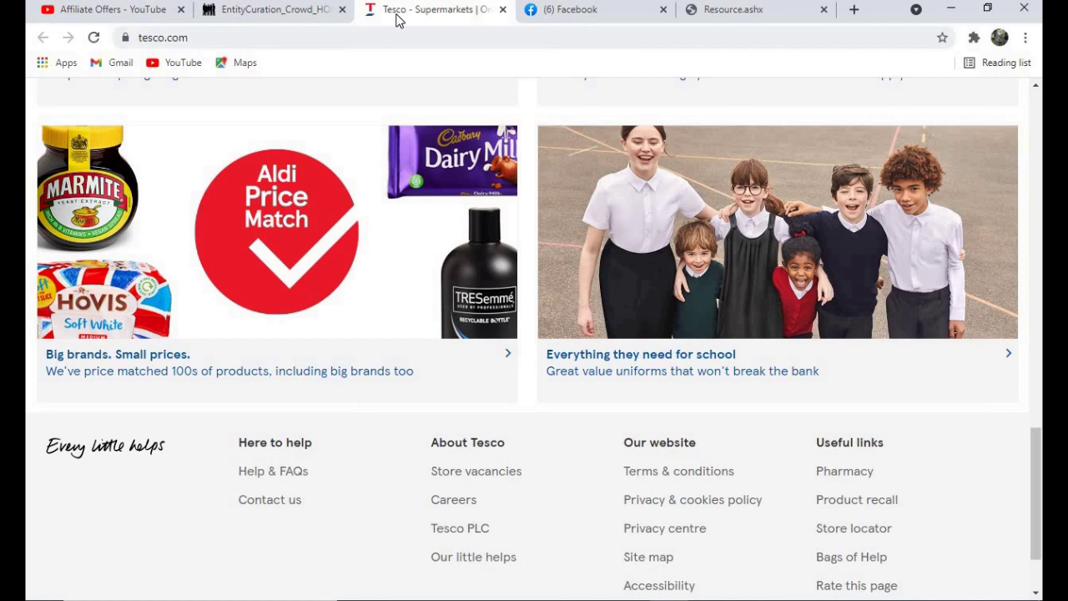
pyautogui.click(294, 17)
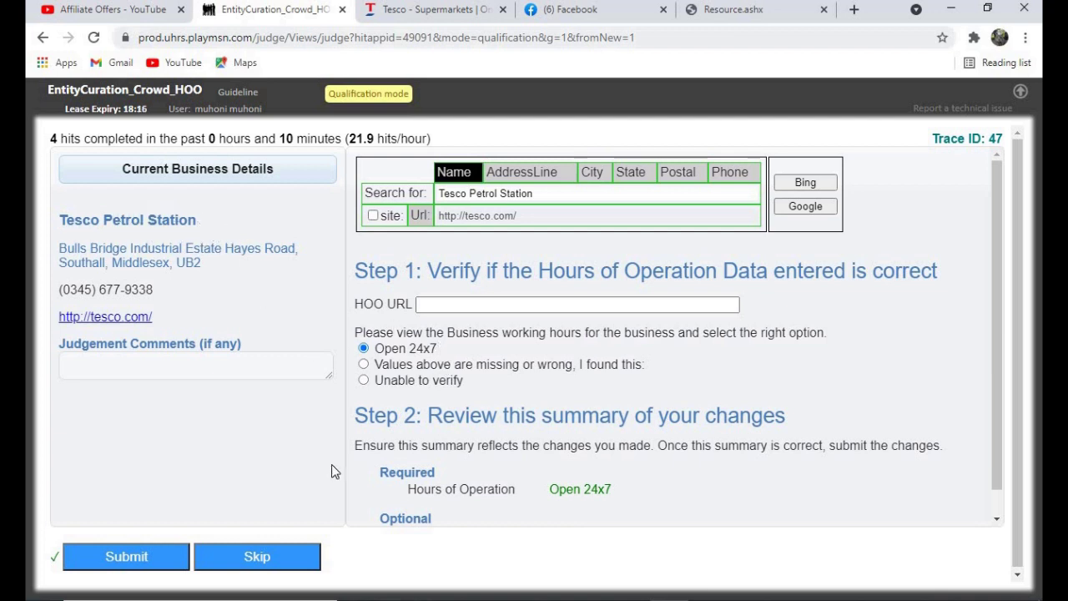
# Submit Tesco Petrol Station's judgment as Open 24x7, dismiss the feedback, and close the Tesco website and Facebook tabs
pyautogui.click(136, 564)
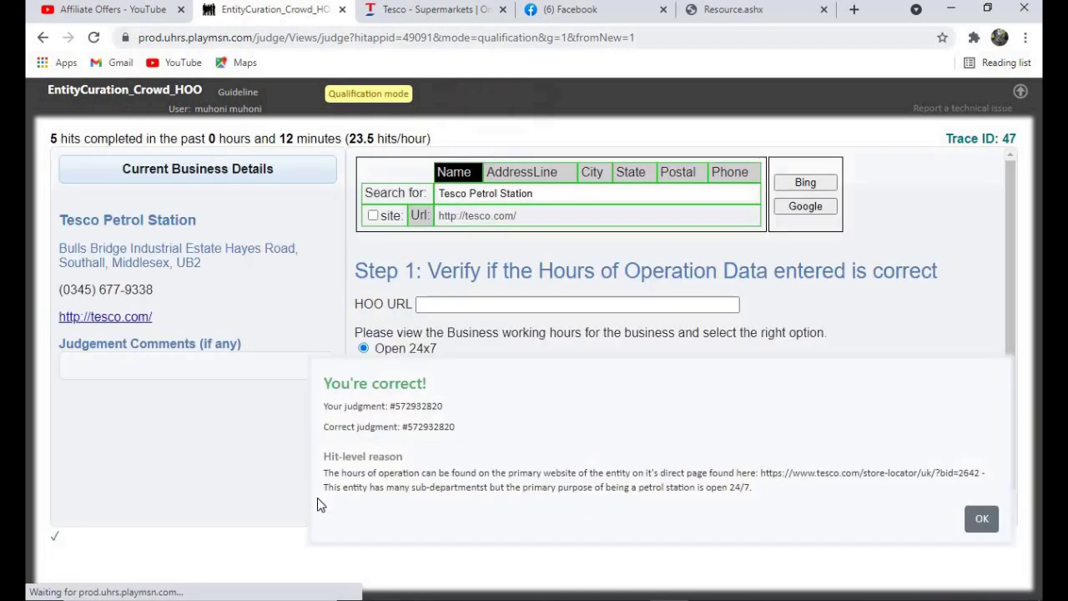
pyautogui.click(981, 518)
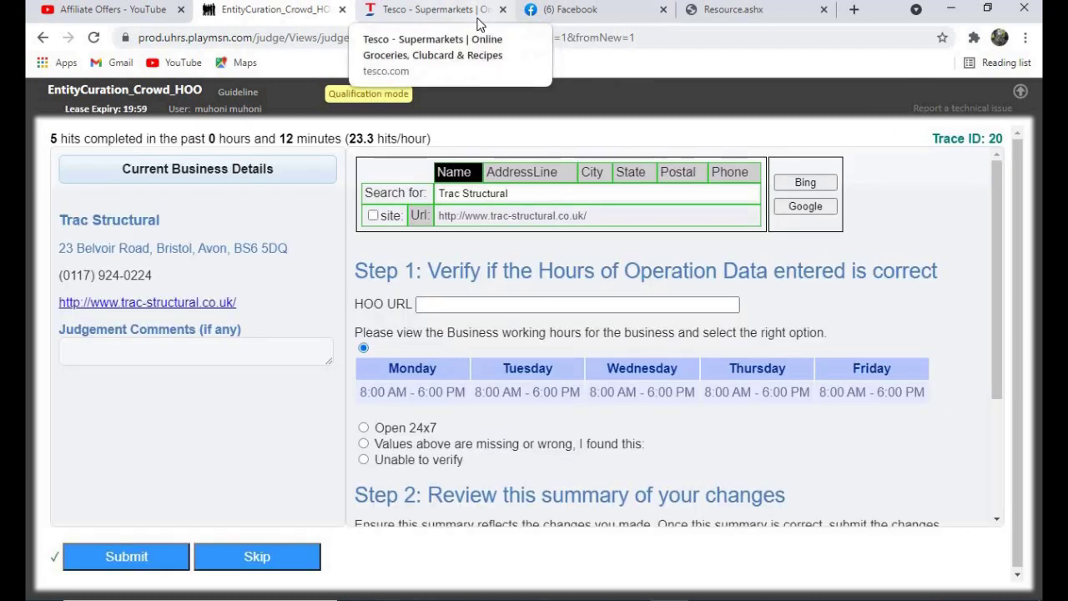
pyautogui.click(503, 10)
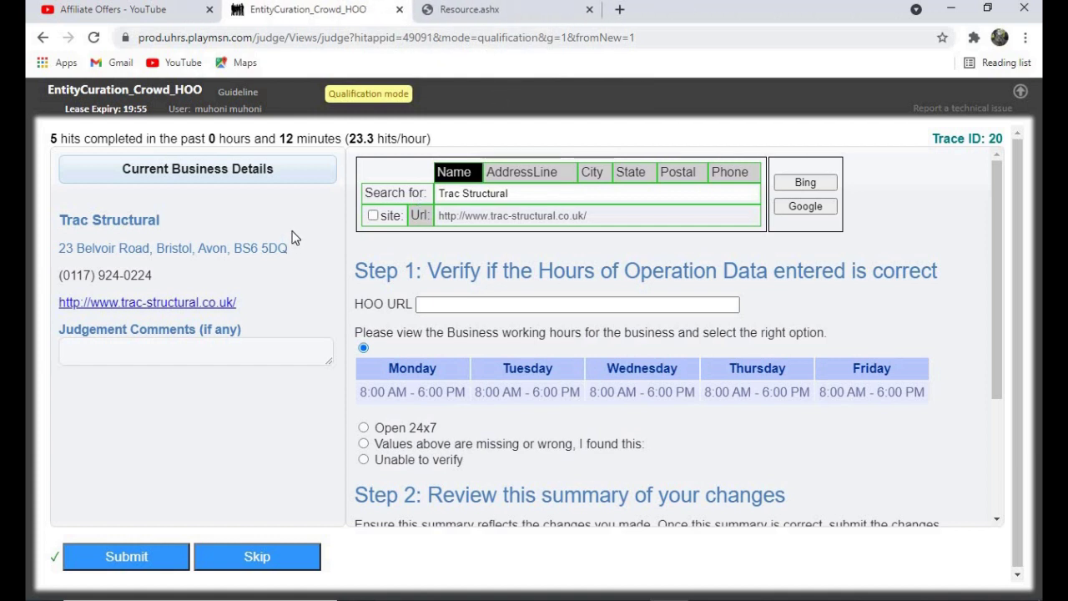
# Open the Trac Structural website from the task's business details and compare its home page with the listing
pyautogui.click(201, 311)
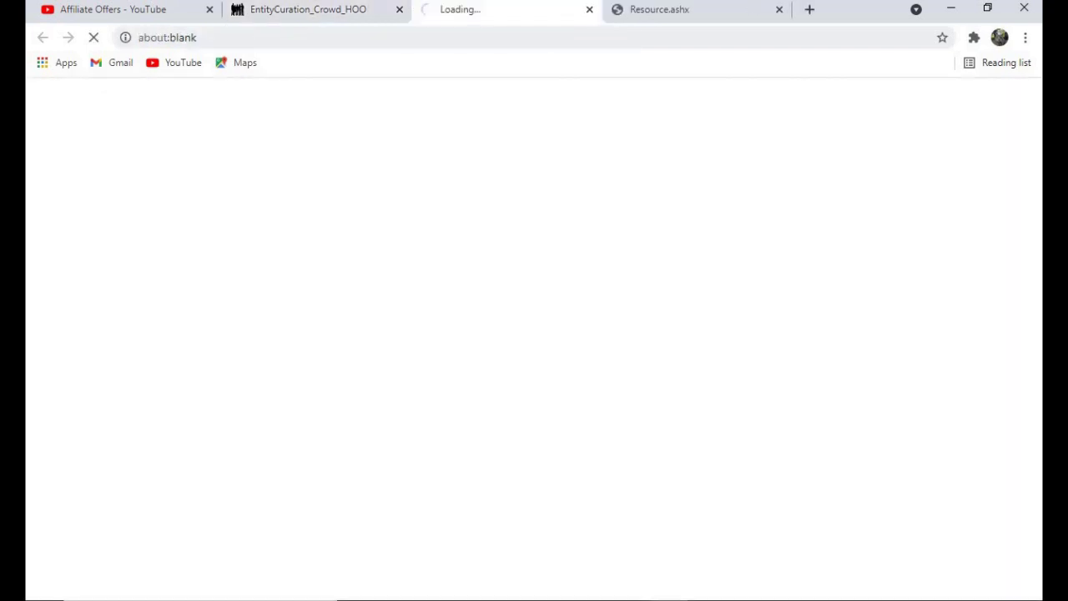
pyautogui.click(350, 10)
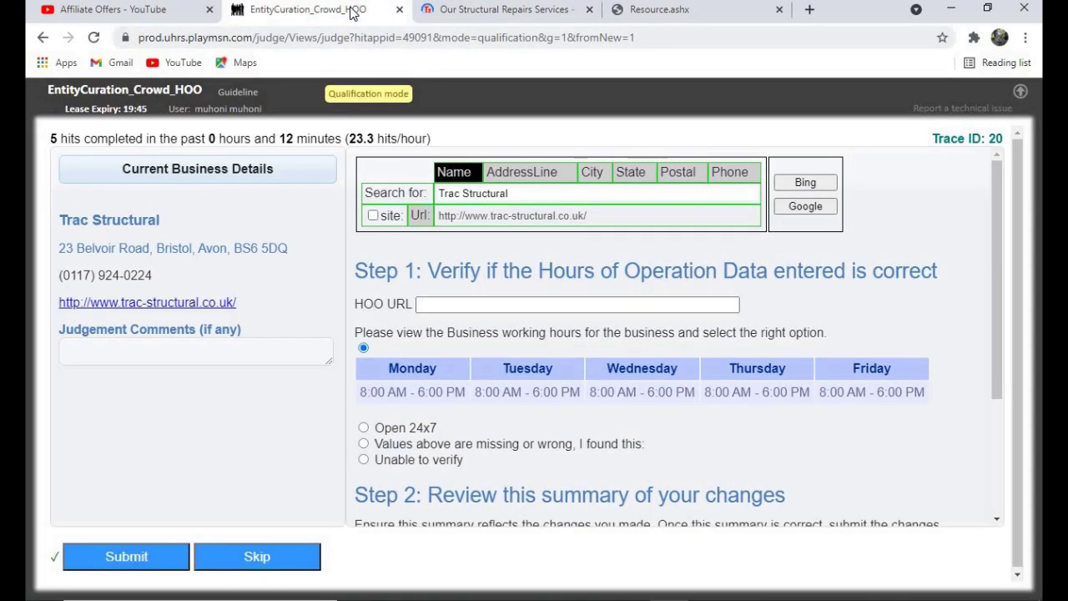
pyautogui.click(467, 10)
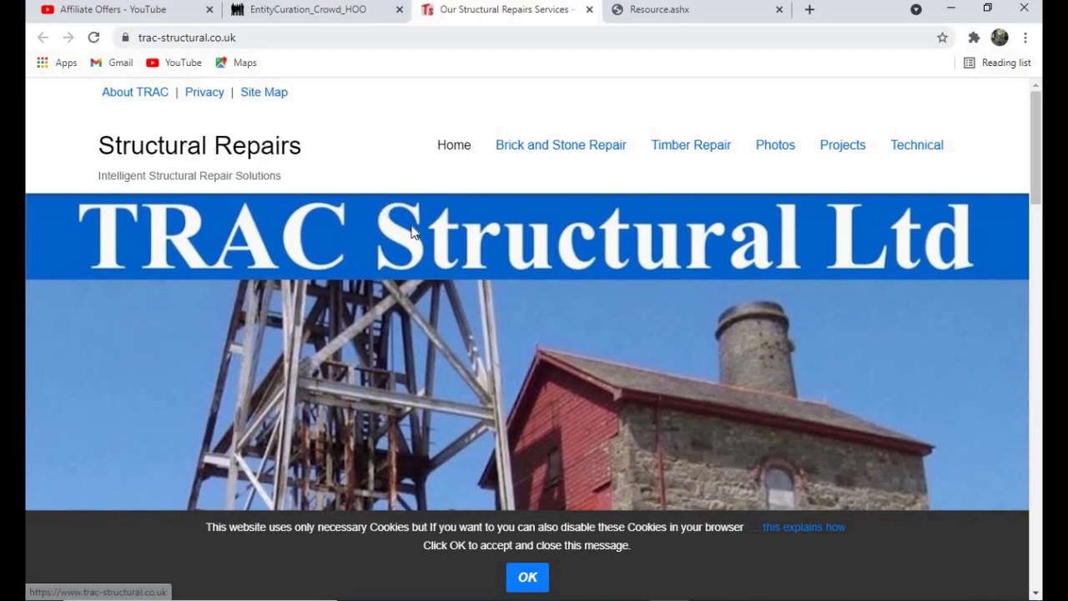
pyautogui.click(350, 11)
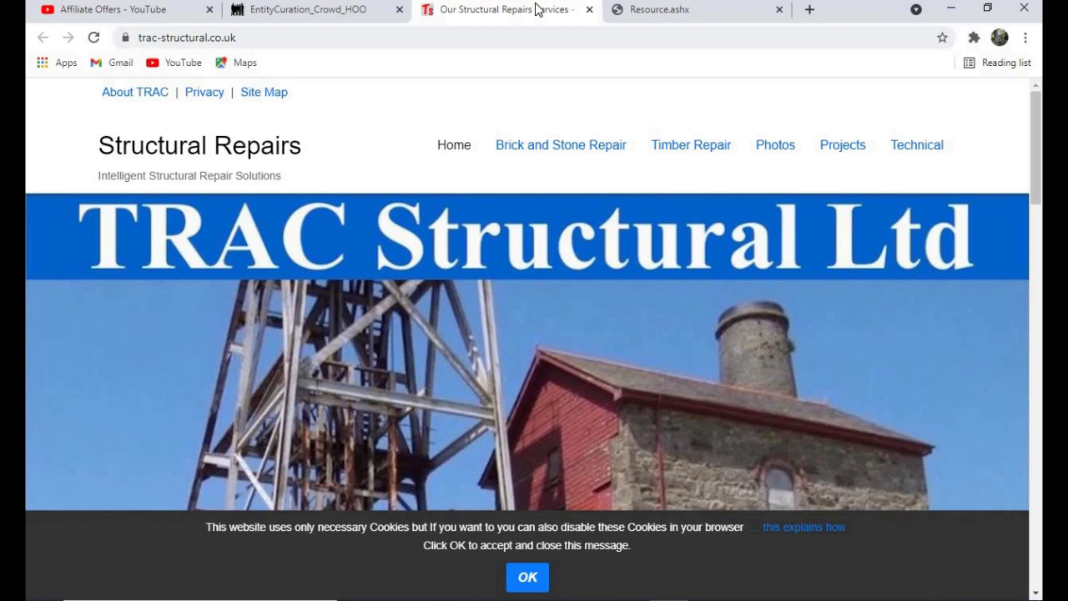
pyautogui.click(534, 10)
pyautogui.click(326, 10)
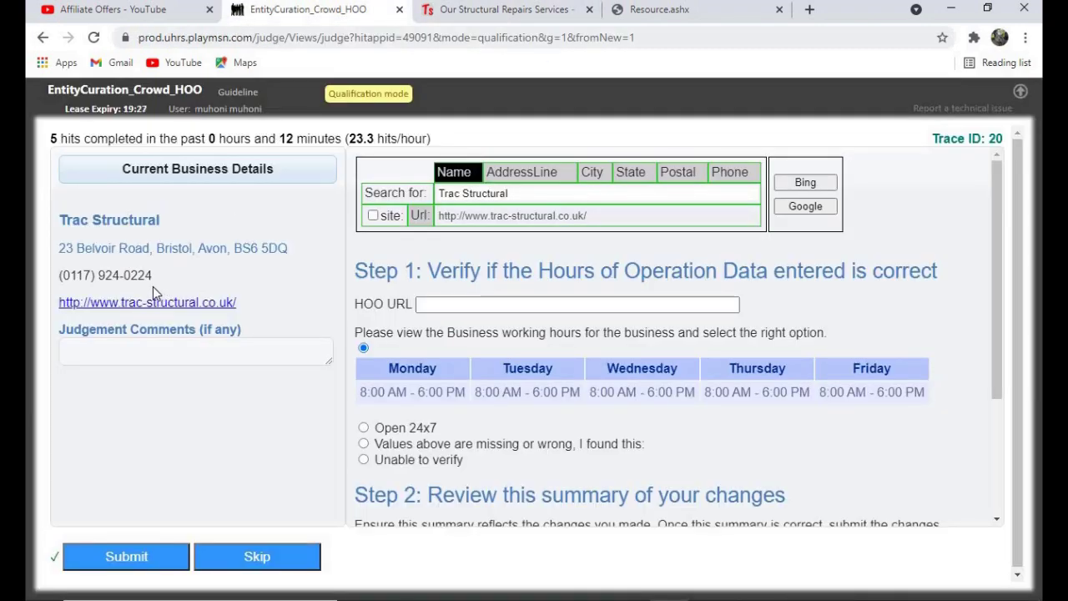
pyautogui.click(532, 10)
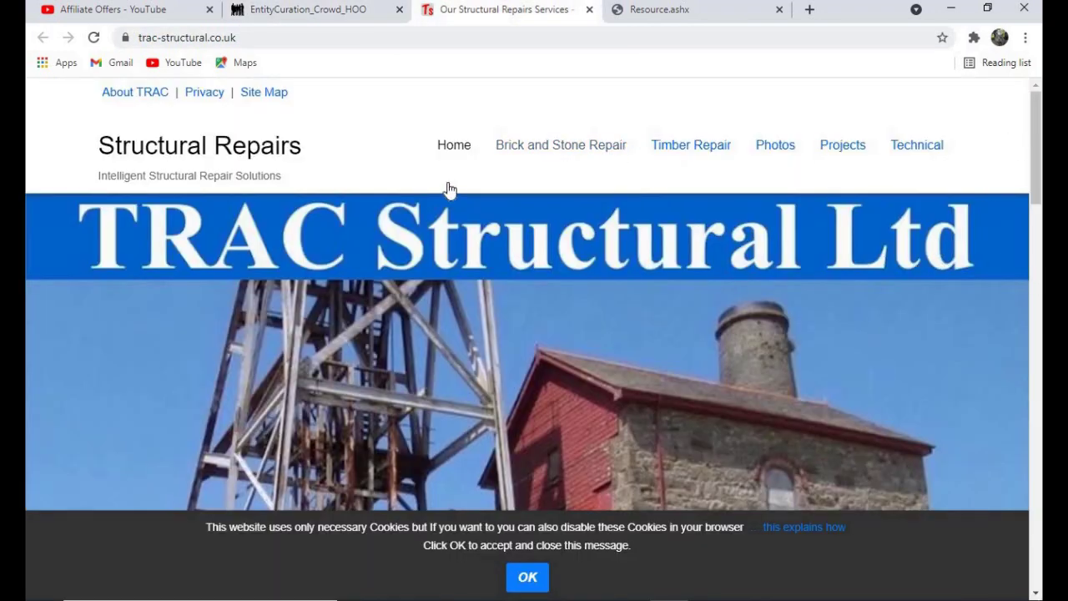
# Check the phone number in the Trac Structural home page's "Here to help you" section against the listing
pyautogui.scroll(-5, 1040, 175)
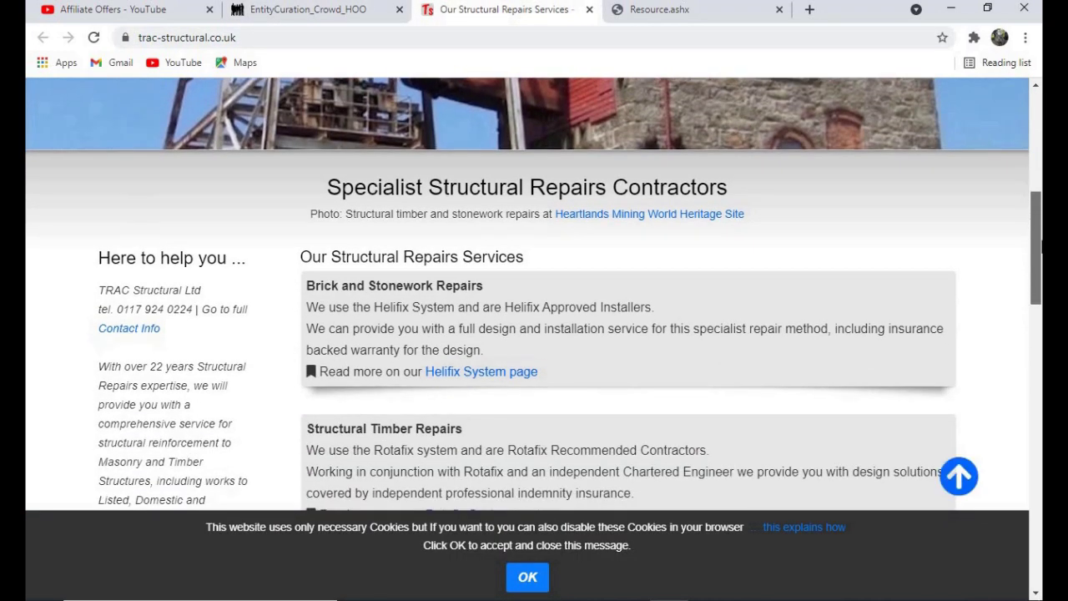
pyautogui.scroll(-1, 1040, 244)
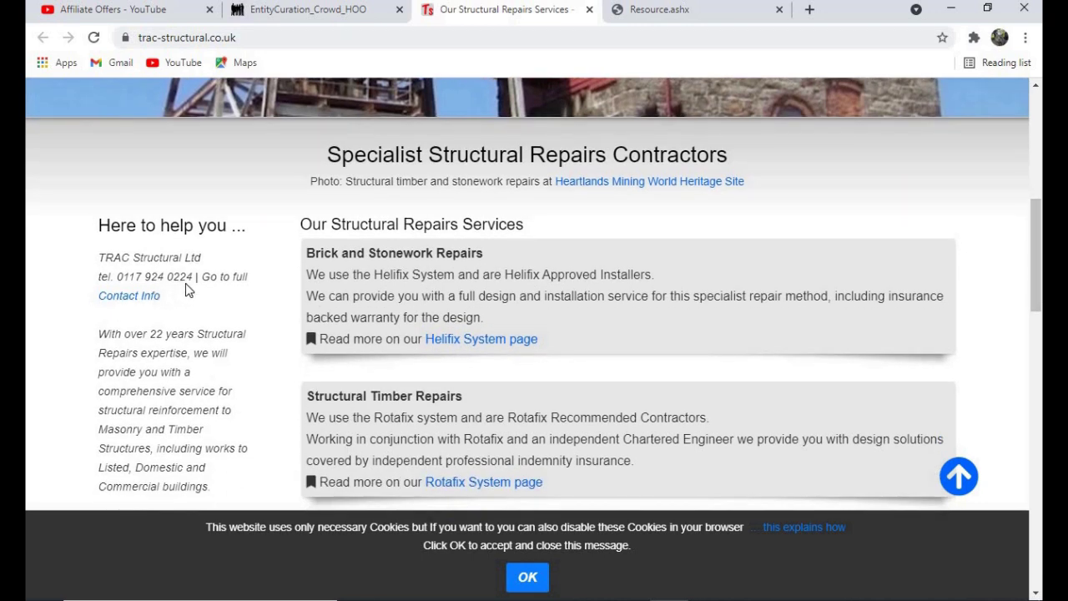
pyautogui.moveTo(196, 276); pyautogui.dragTo(167, 276)
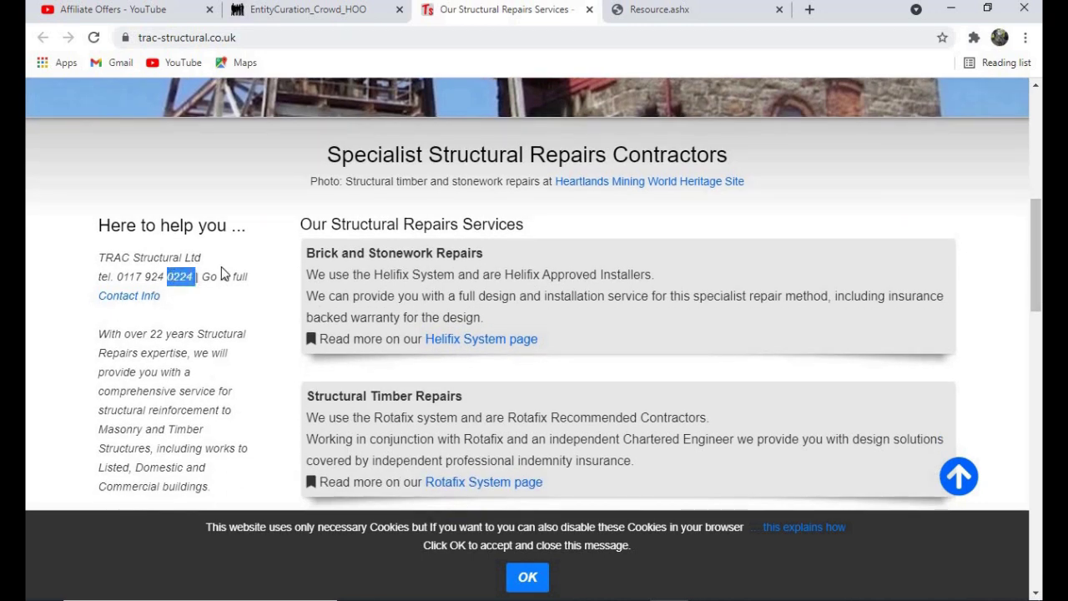
pyautogui.click(253, 172)
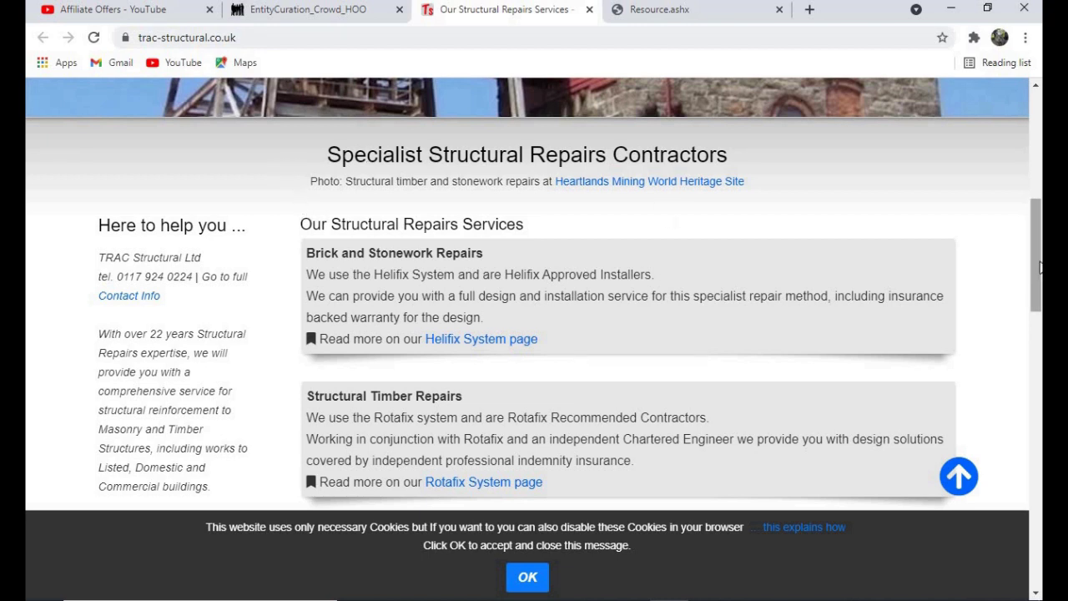
# Examine the Trac Structural home page from header to footer contact info for opening hours
pyautogui.moveTo(1039, 265); pyautogui.dragTo(1017, 546)
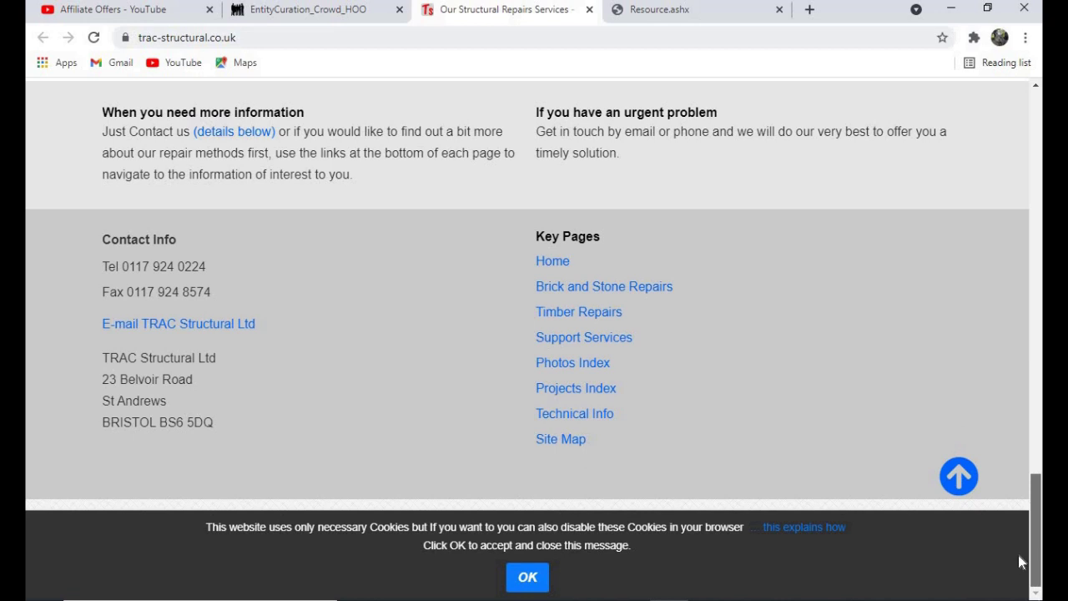
pyautogui.moveTo(1024, 557); pyautogui.dragTo(1024, 116)
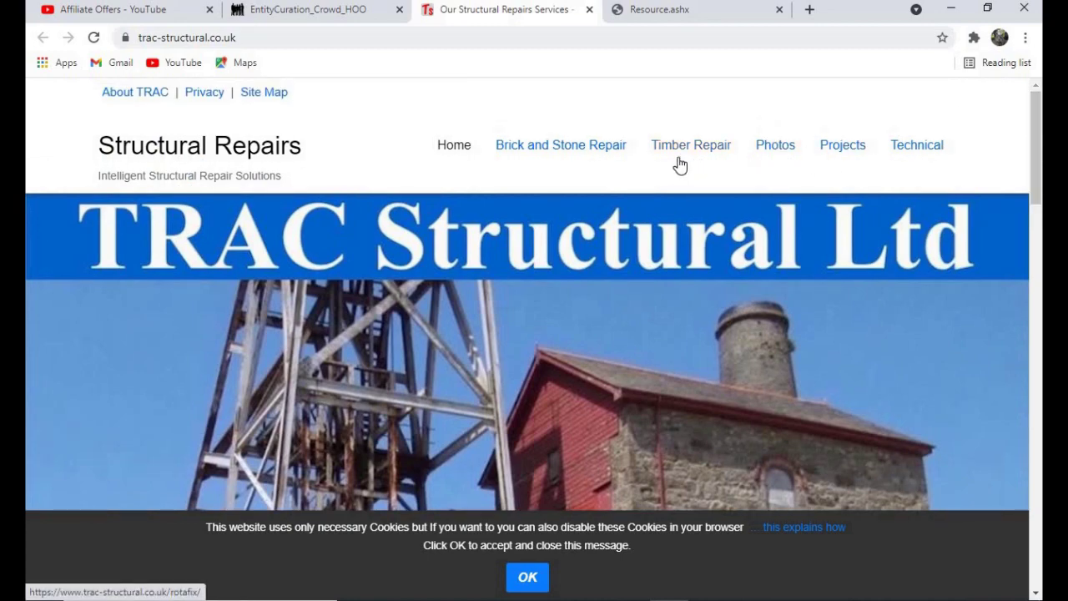
pyautogui.moveTo(1036, 148); pyautogui.dragTo(1039, 553)
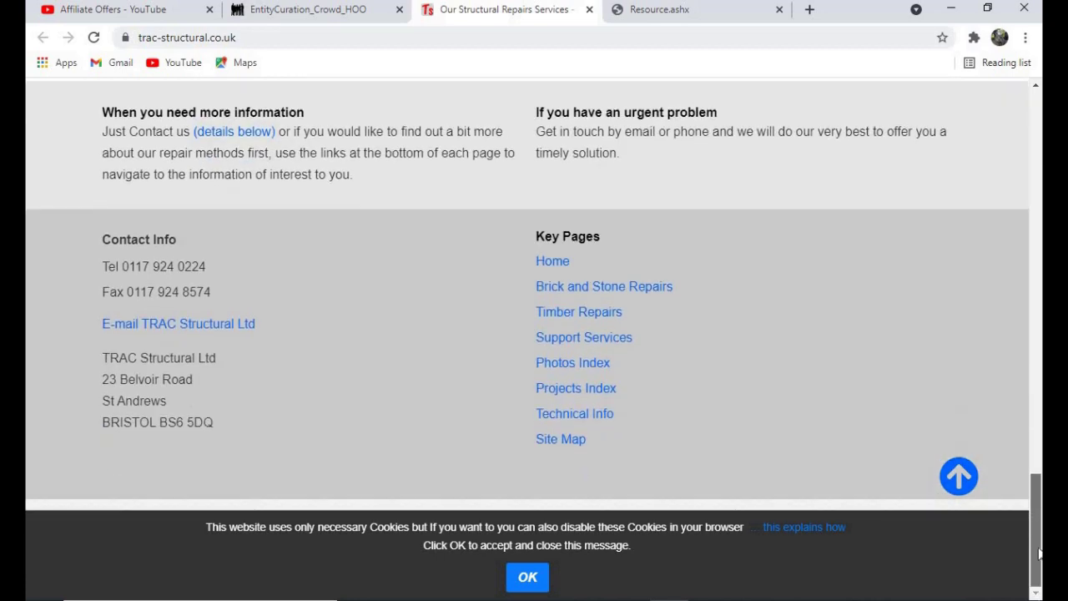
pyautogui.moveTo(1040, 524); pyautogui.dragTo(1040, 457)
pyautogui.scroll(8, 581, 140)
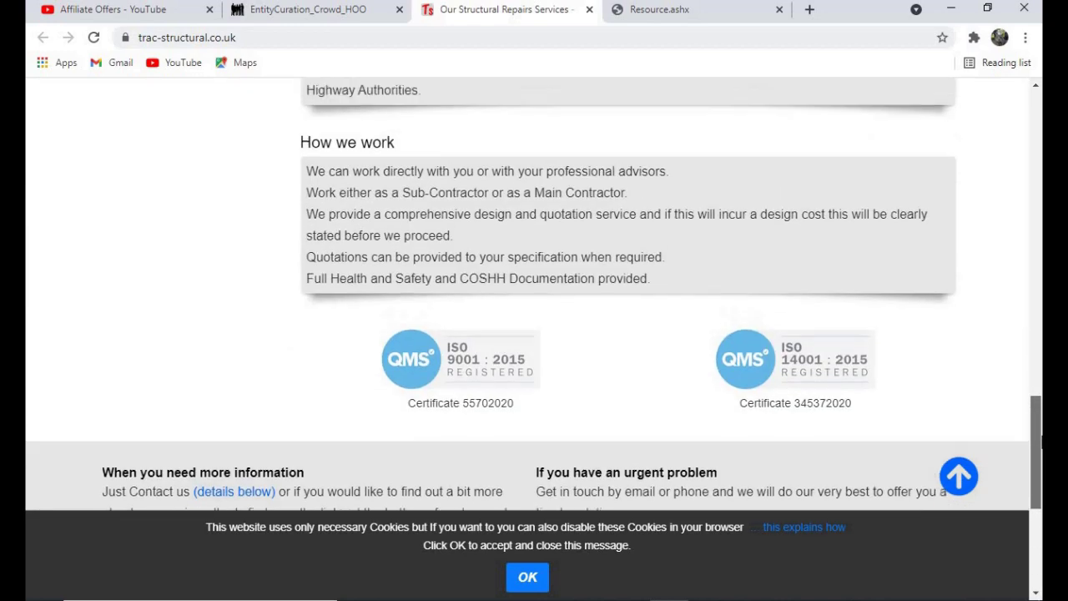
# Submit Trac Structural's judgment as Unable to verify, dismiss the feedback, and close the Trac Structural website tab
pyautogui.click(309, 10)
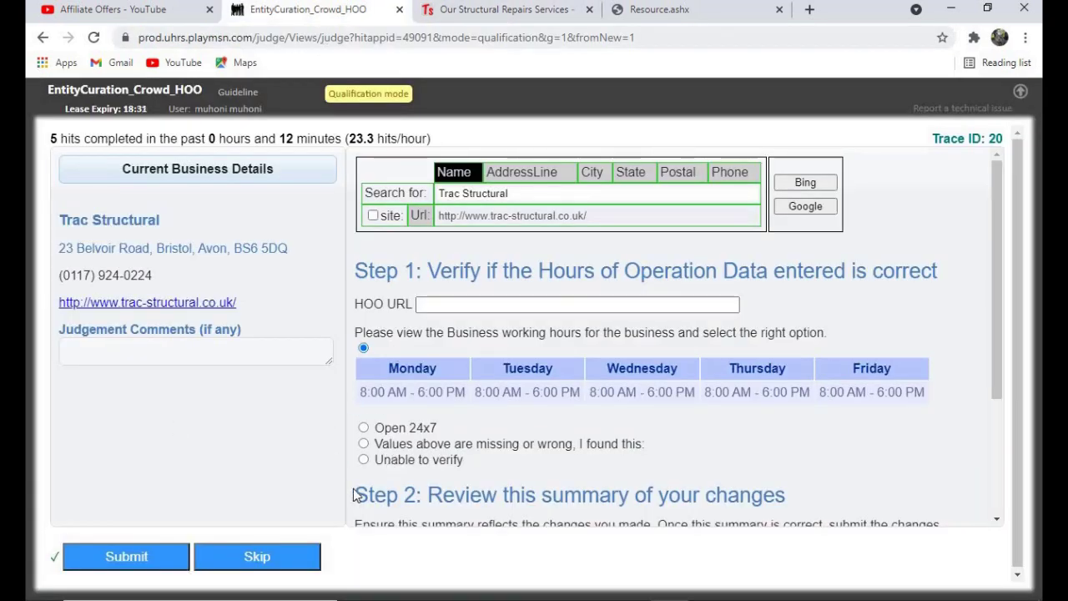
pyautogui.click(364, 459)
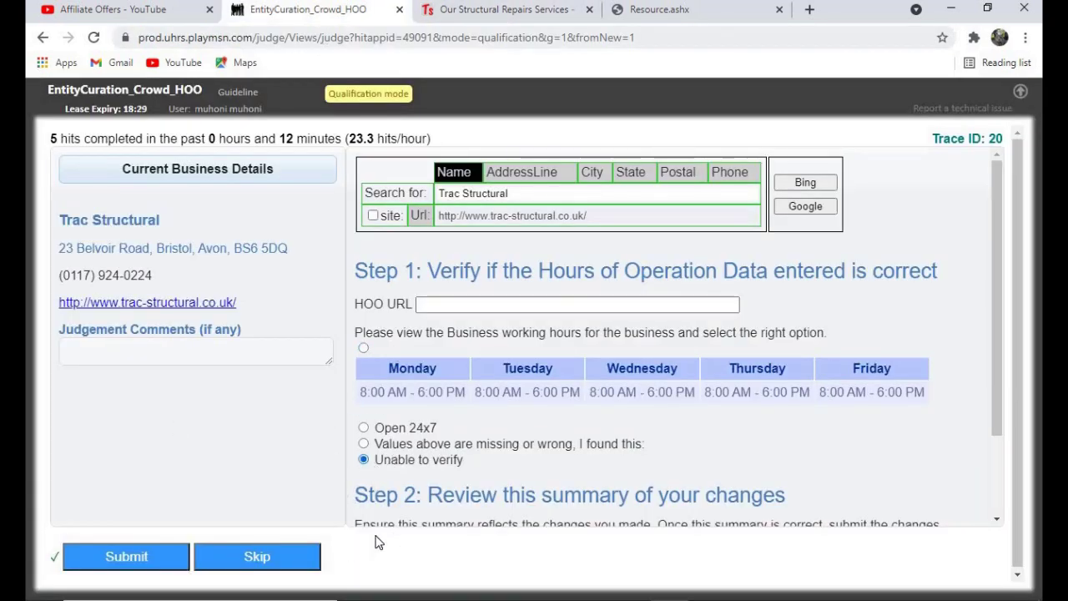
pyautogui.click(127, 559)
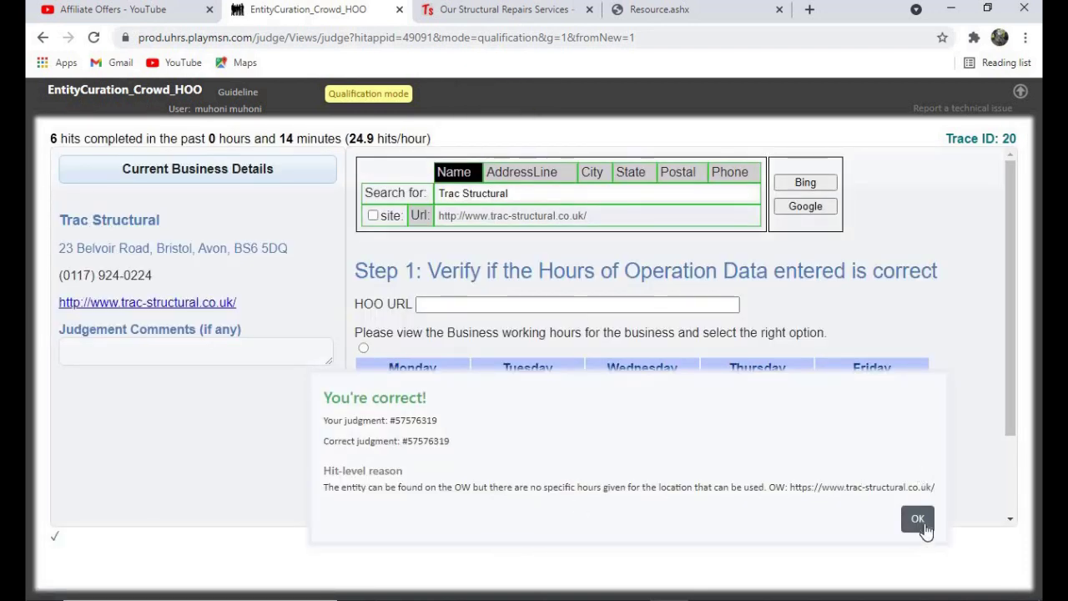
pyautogui.click(918, 519)
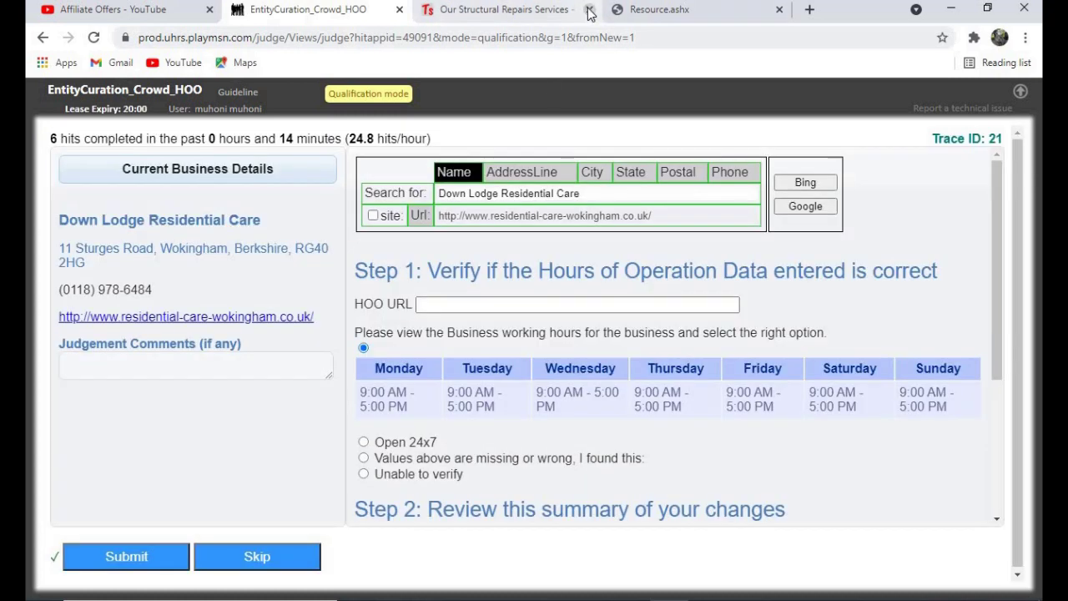
pyautogui.click(589, 9)
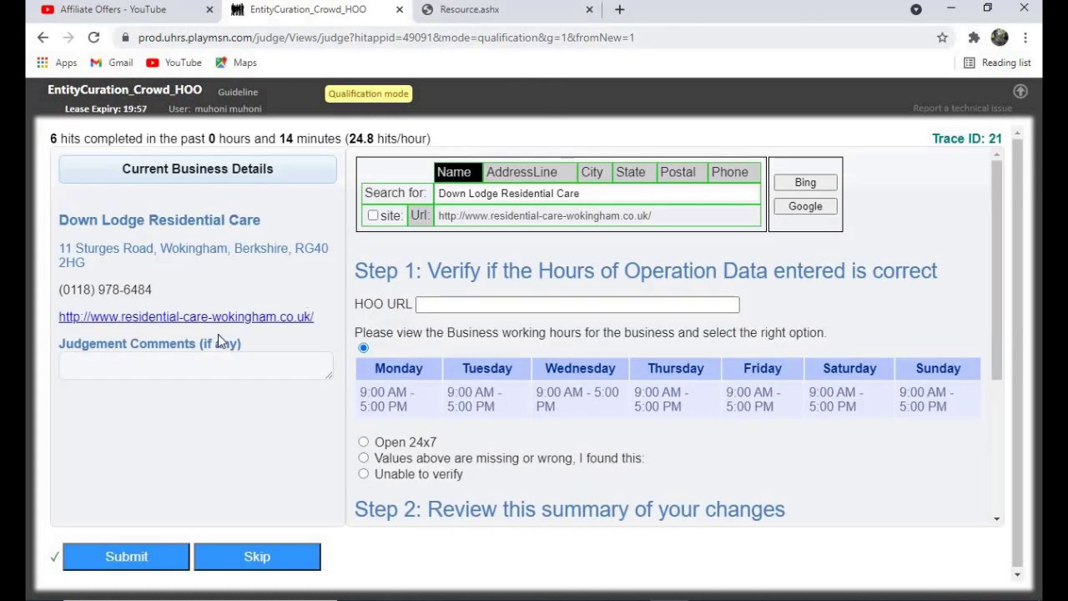
# Open the Down Lodge Residential Care website from the task's business details and open its Contact page in a new tab
pyautogui.click(173, 318)
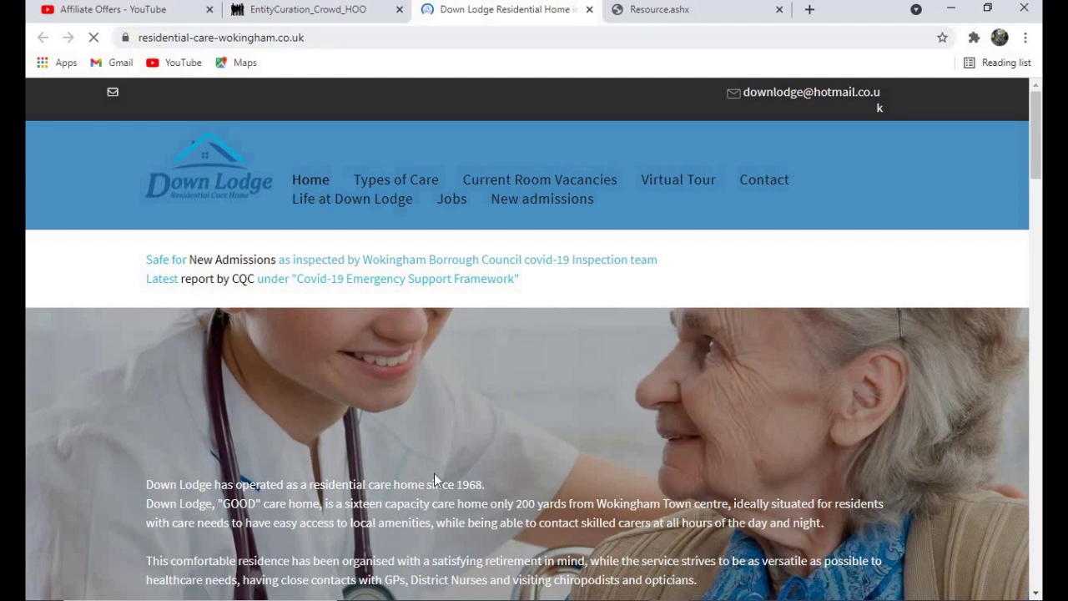
pyautogui.scroll(-2, 434, 473)
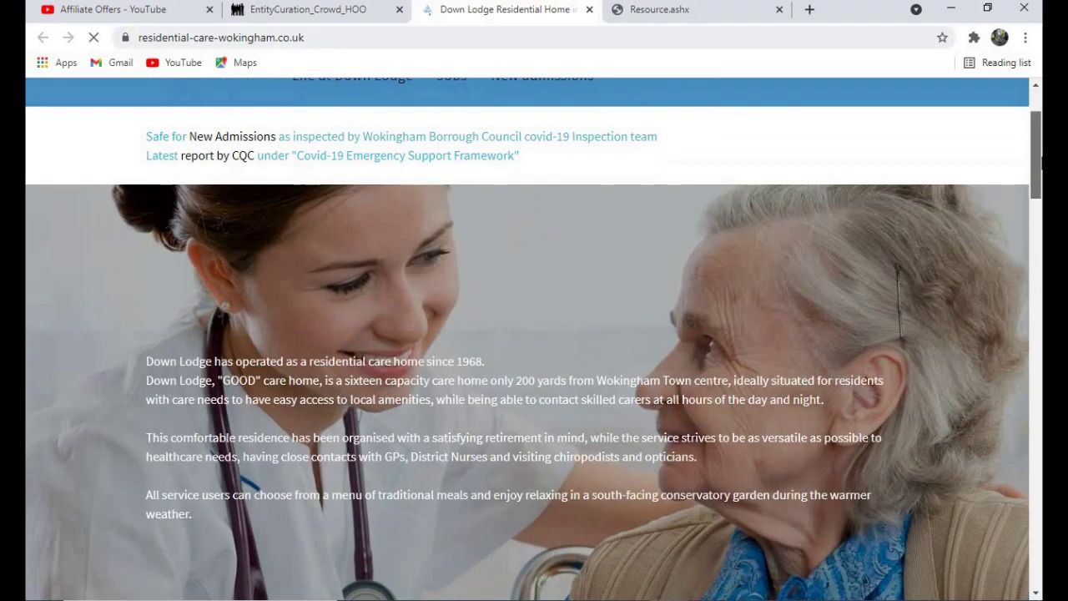
pyautogui.scroll(-2, 1040, 172)
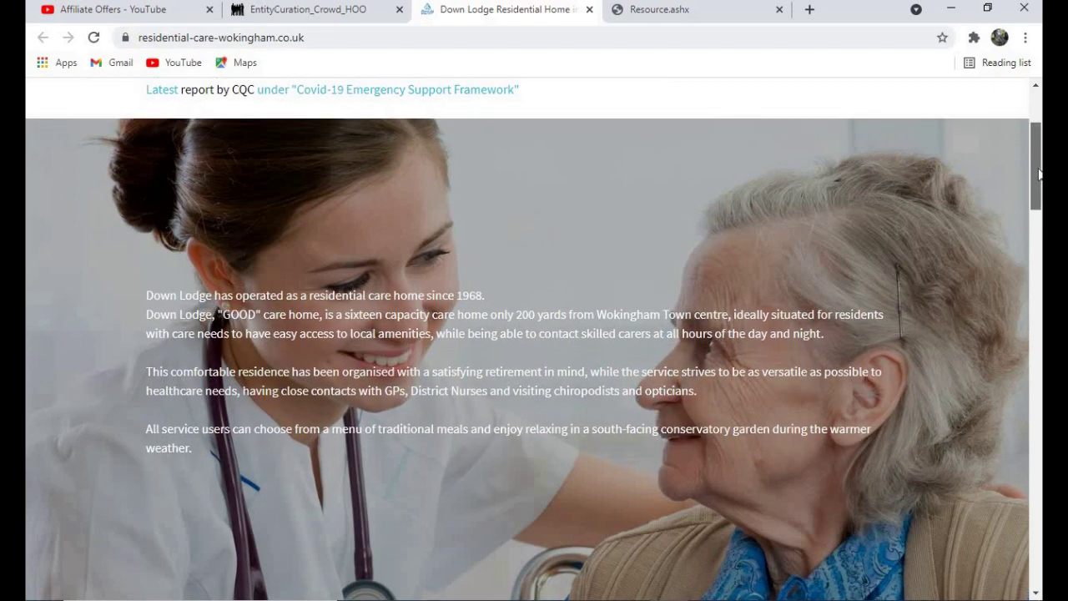
pyautogui.moveTo(1038, 172); pyautogui.dragTo(1034, 133)
pyautogui.scroll(-1, 1039, 186)
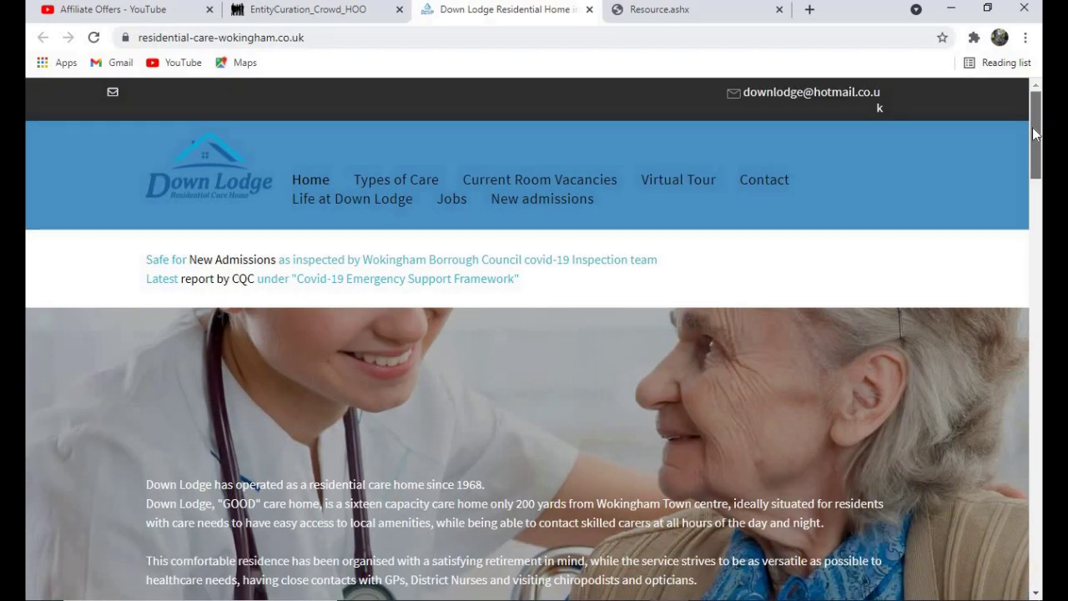
pyautogui.rightClick(751, 181)
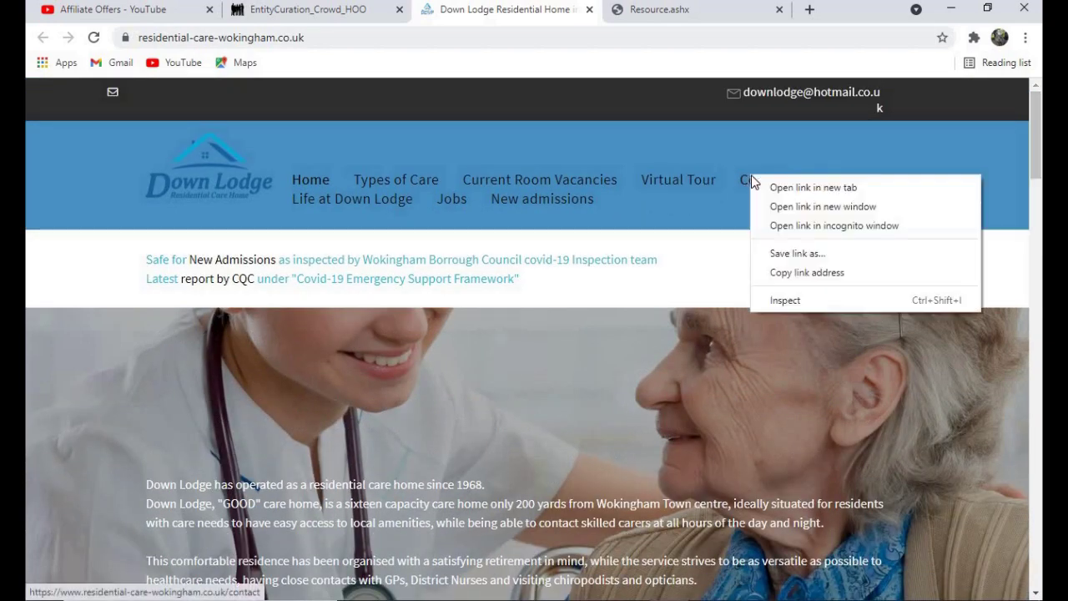
pyautogui.click(793, 190)
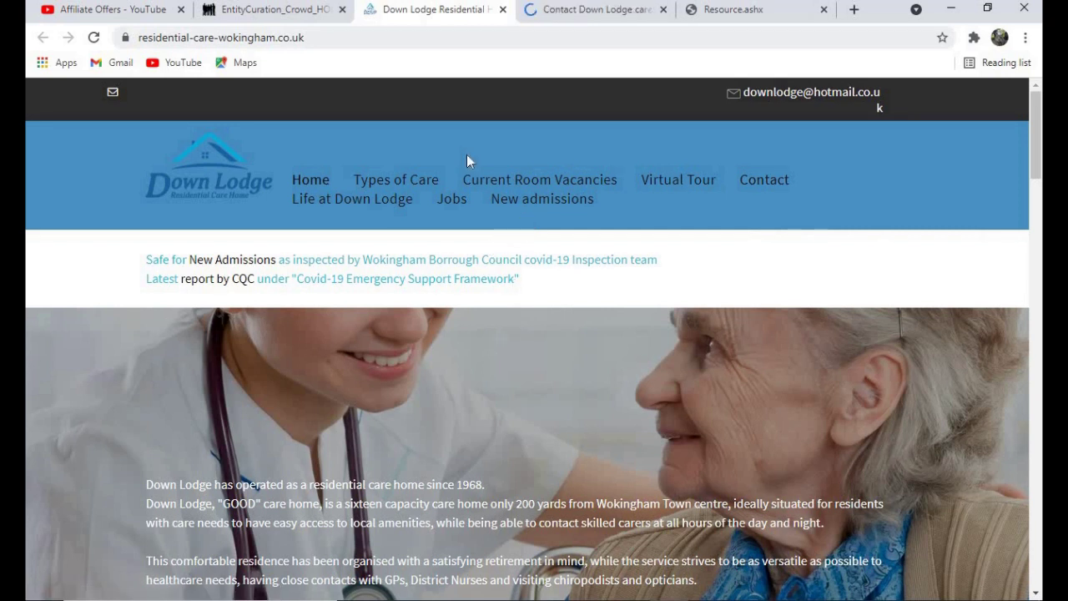
# Review the task's Down Lodge listing and examine the website's home page down to its contact section for opening hours
pyautogui.click(292, 16)
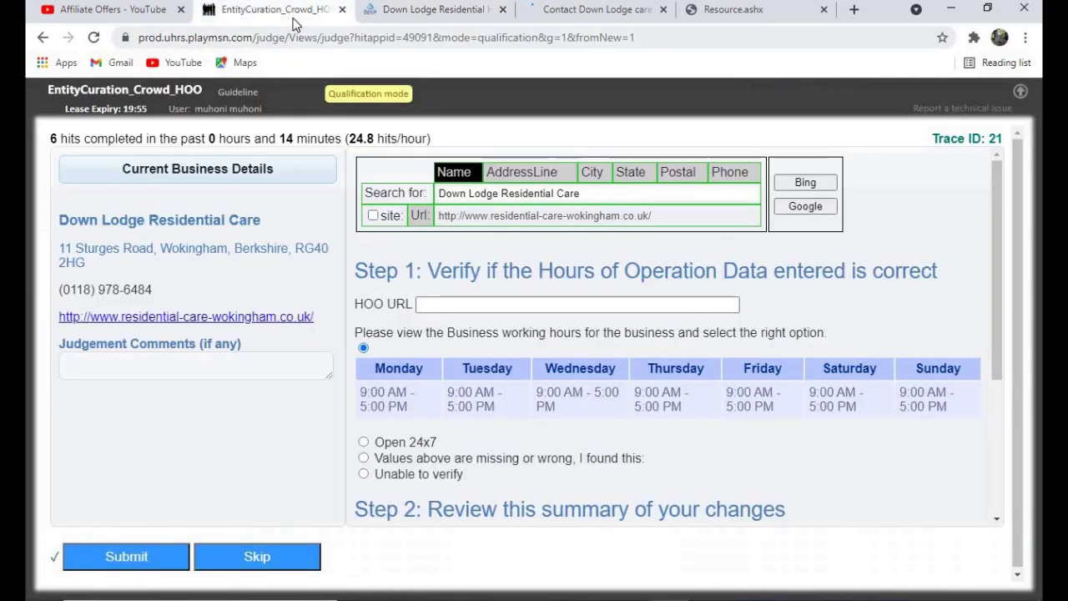
pyautogui.click(491, 19)
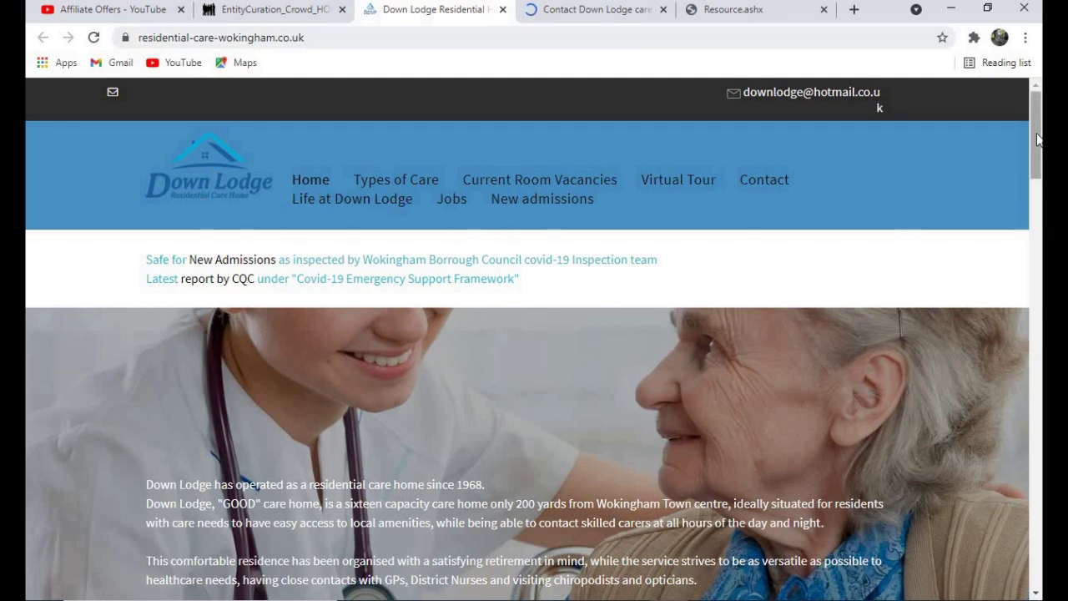
pyautogui.moveTo(1038, 125); pyautogui.dragTo(1039, 164)
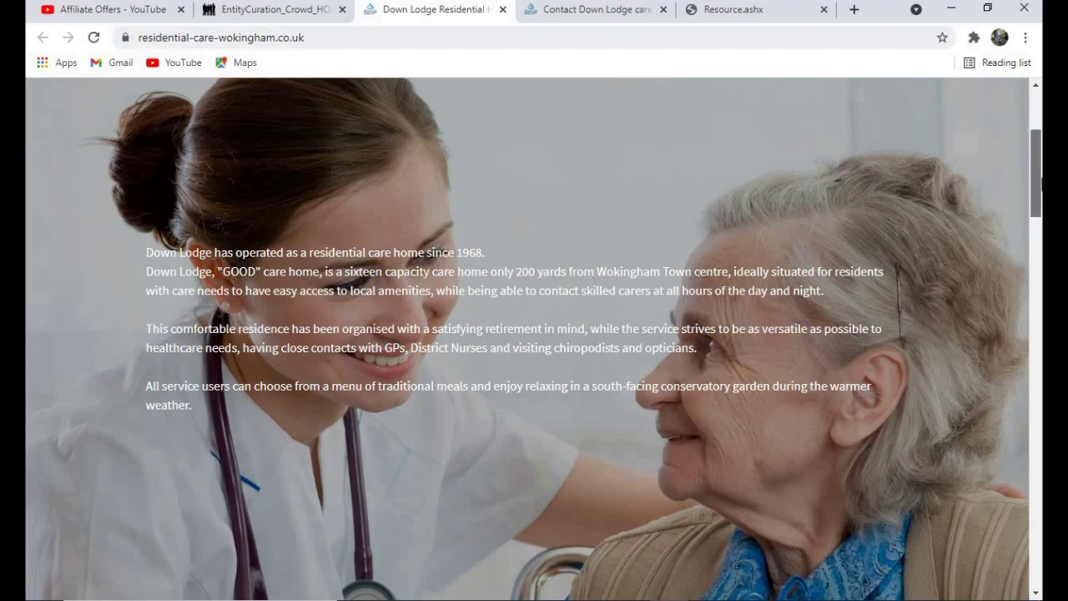
pyautogui.moveTo(1035, 194); pyautogui.dragTo(968, 489)
# Compare the phone number in the Down Lodge listing with the website's home page and Contact page
pyautogui.click(282, 12)
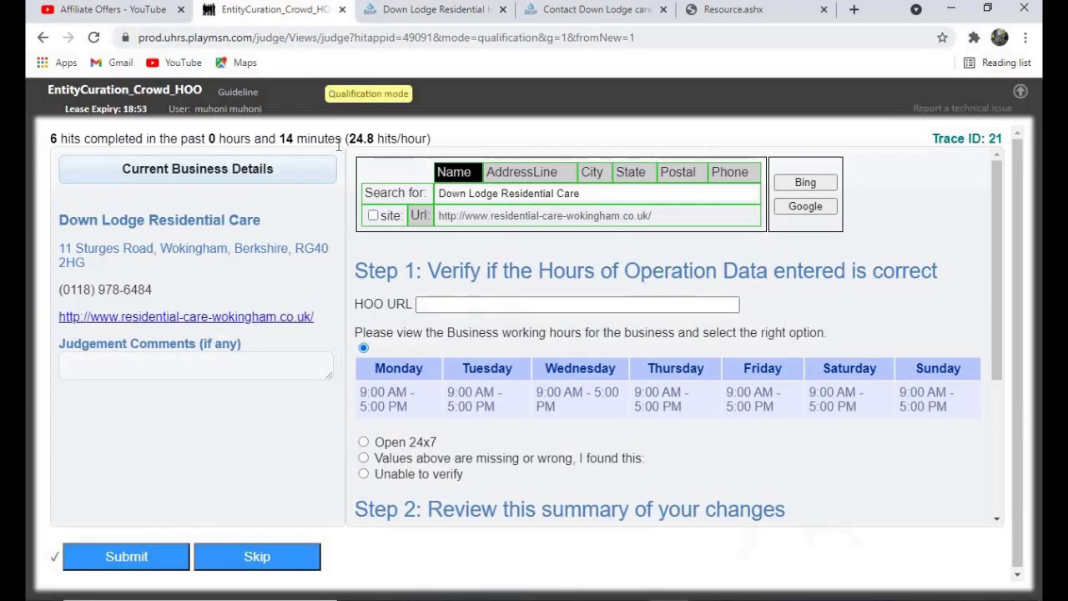
pyautogui.moveTo(153, 290); pyautogui.dragTo(130, 290)
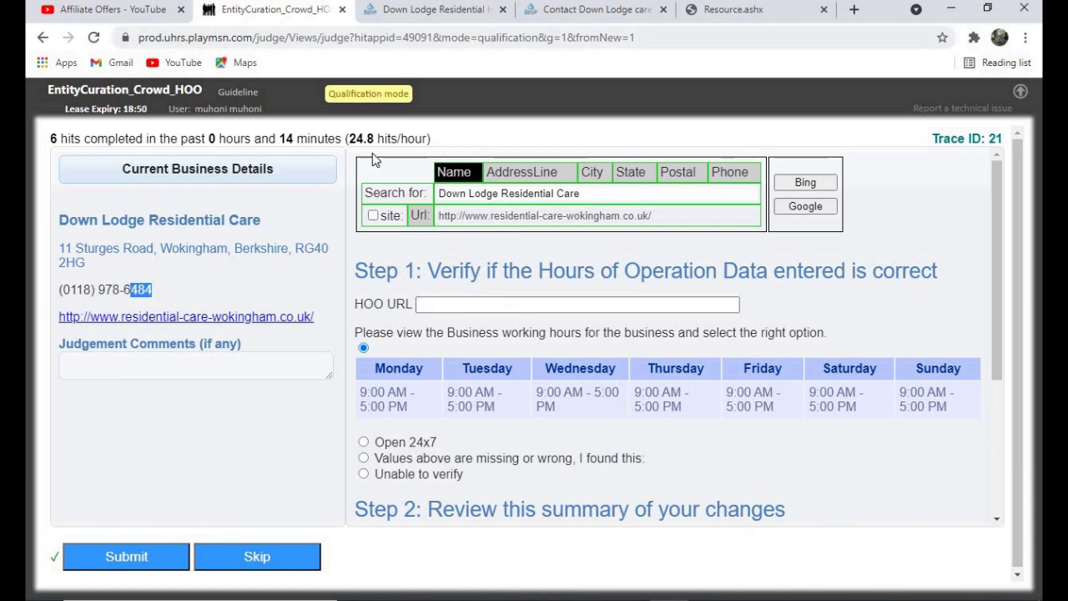
pyautogui.click(450, 12)
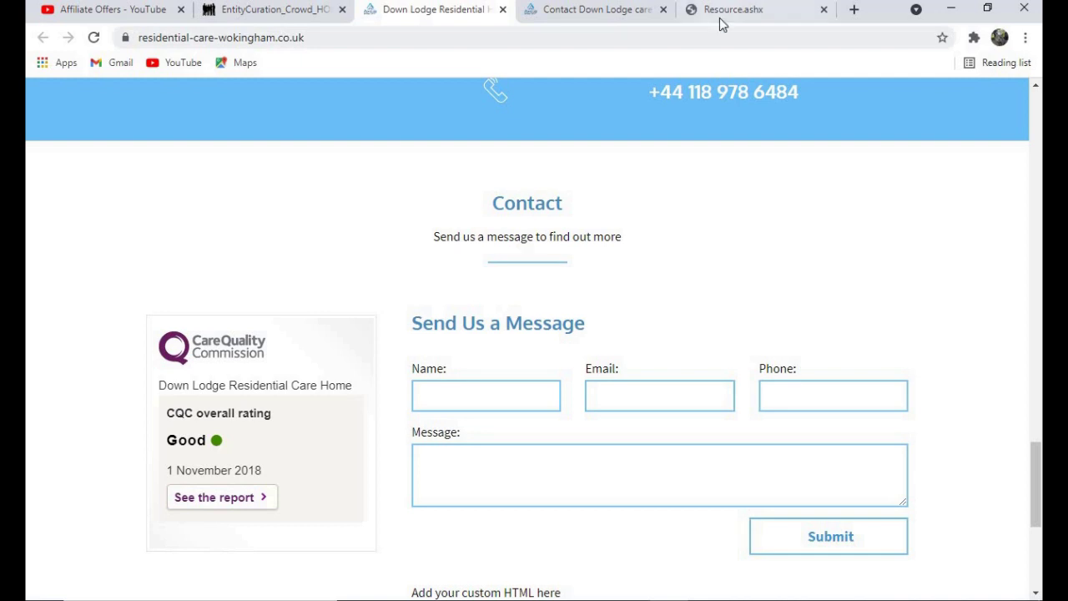
pyautogui.click(619, 10)
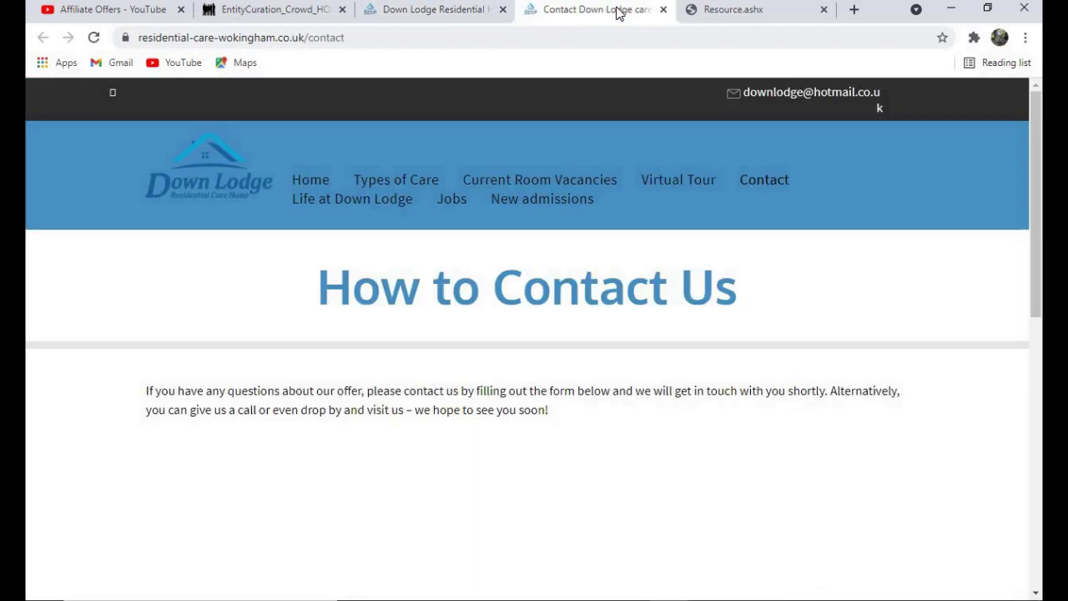
pyautogui.click(285, 13)
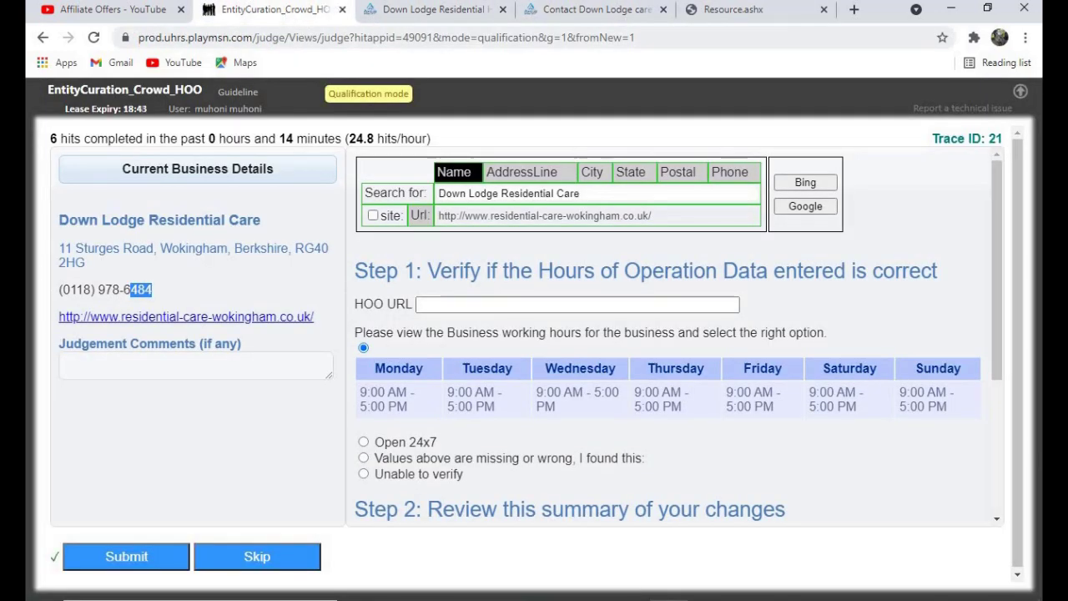
pyautogui.click(609, 10)
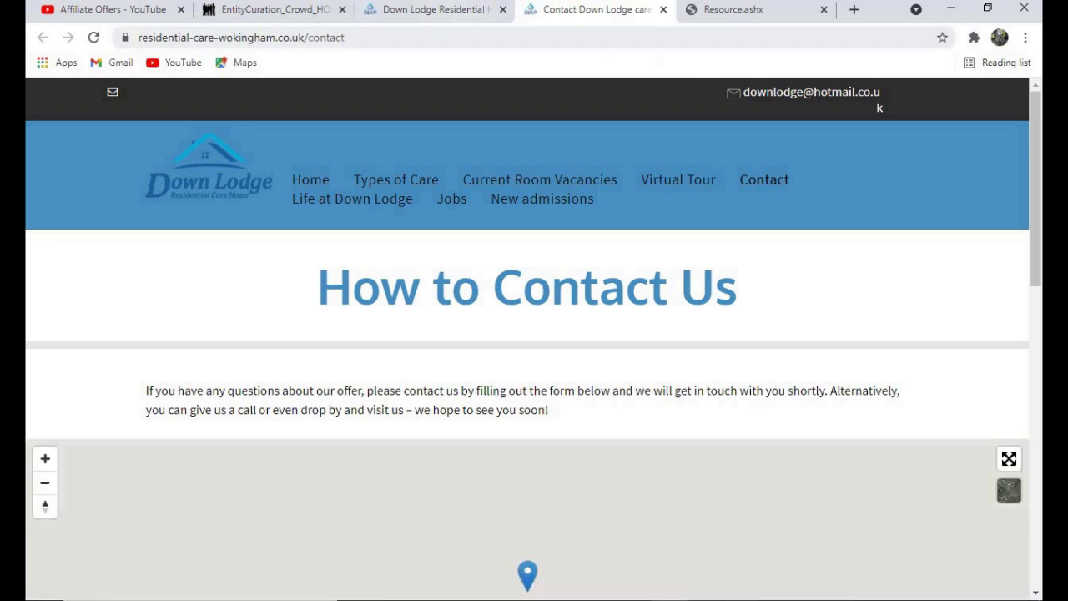
pyautogui.click(448, 10)
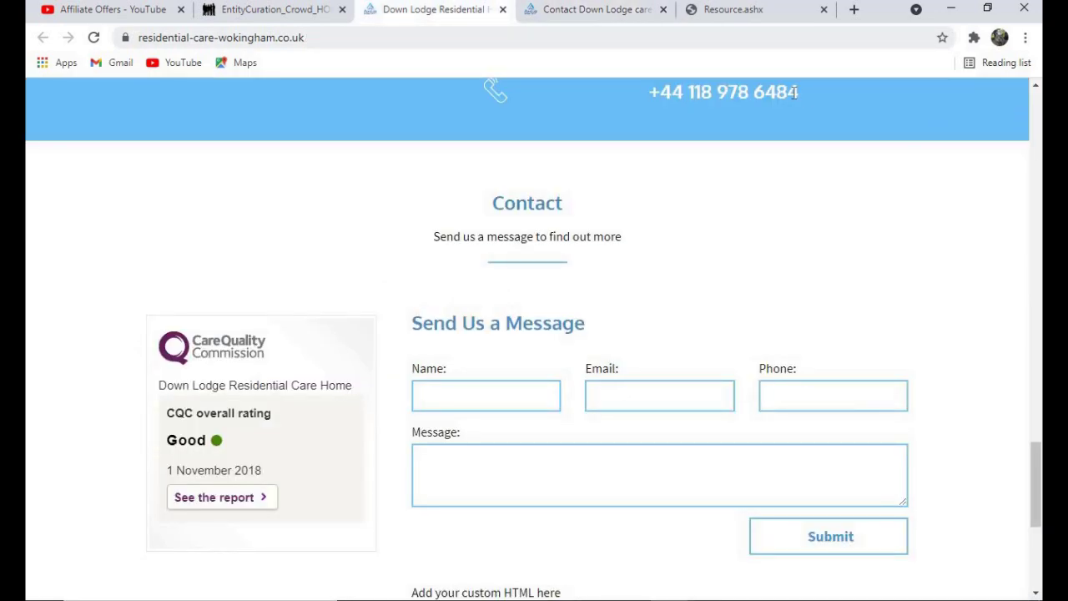
# Submit Down Lodge Residential Care's judgment as Unable to verify and dismiss the feedback
pyautogui.moveTo(1040, 480); pyautogui.dragTo(1040, 403)
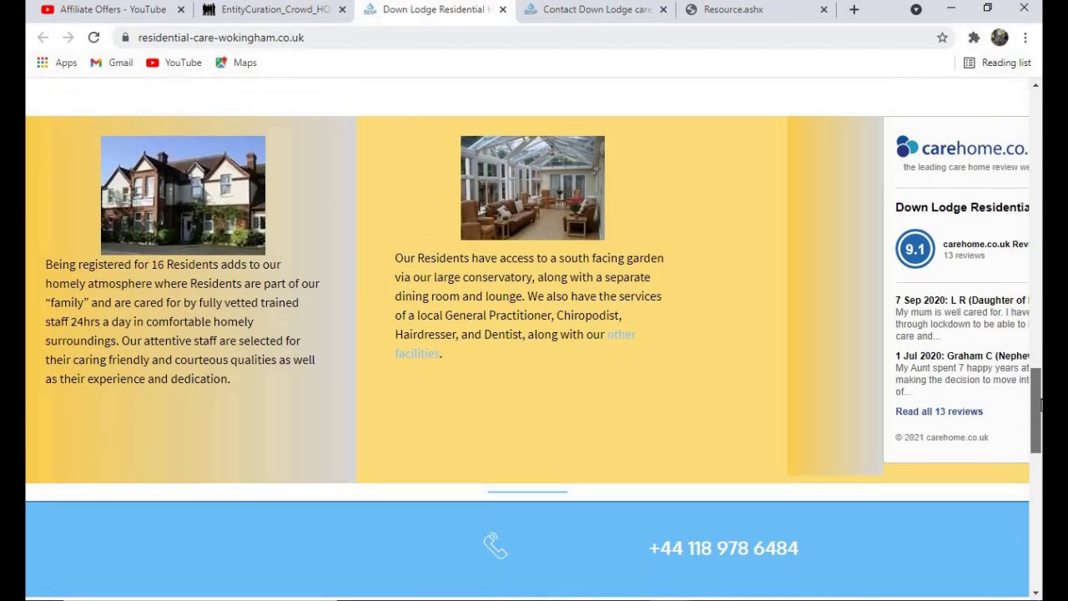
pyautogui.moveTo(1040, 404); pyautogui.dragTo(1040, 370)
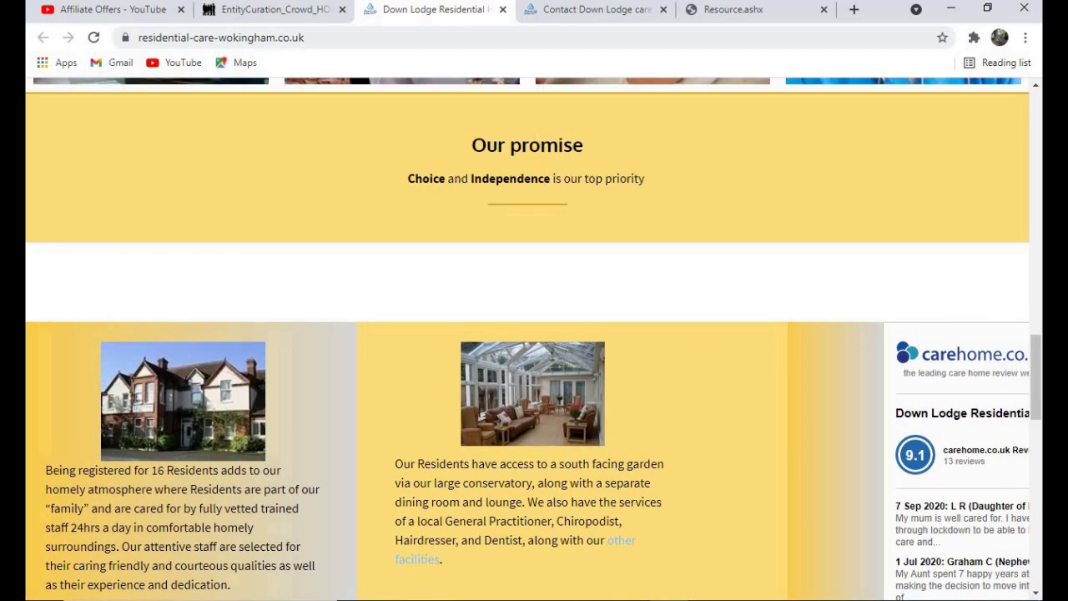
pyautogui.click(274, 10)
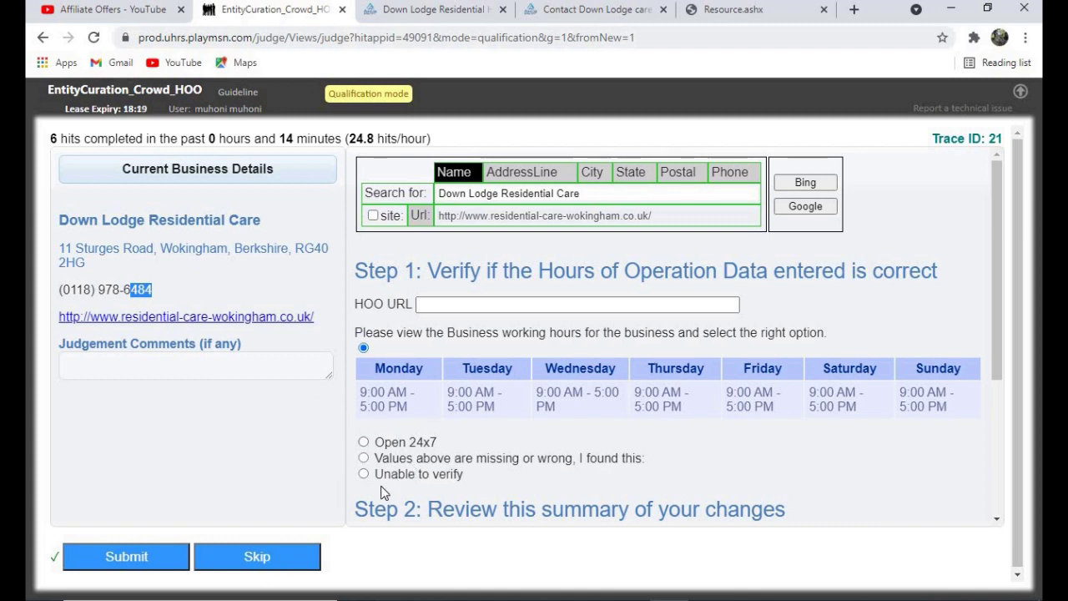
pyautogui.click(363, 473)
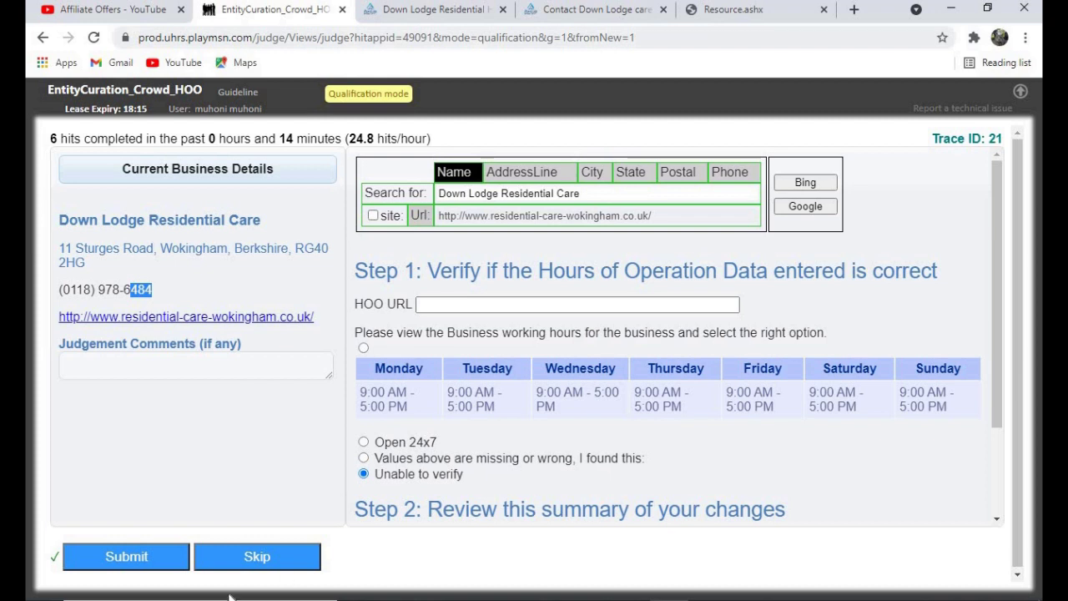
pyautogui.click(121, 547)
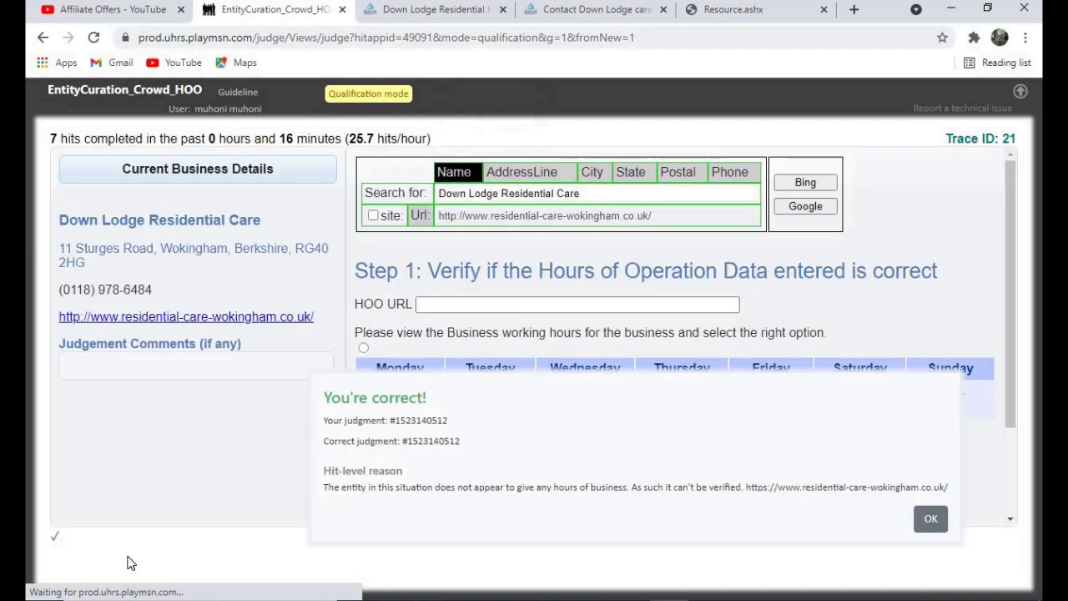
pyautogui.click(935, 531)
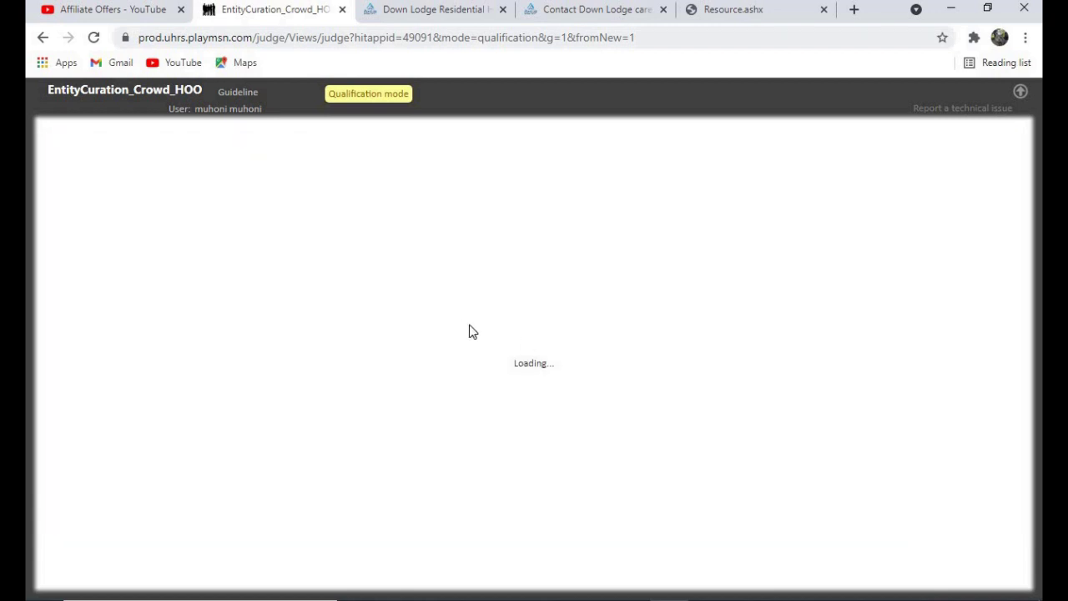
# Close both Down Lodge website tabs, open The Steadings website from the task's business details, and dismiss its COVID-19 notice
pyautogui.click(503, 9)
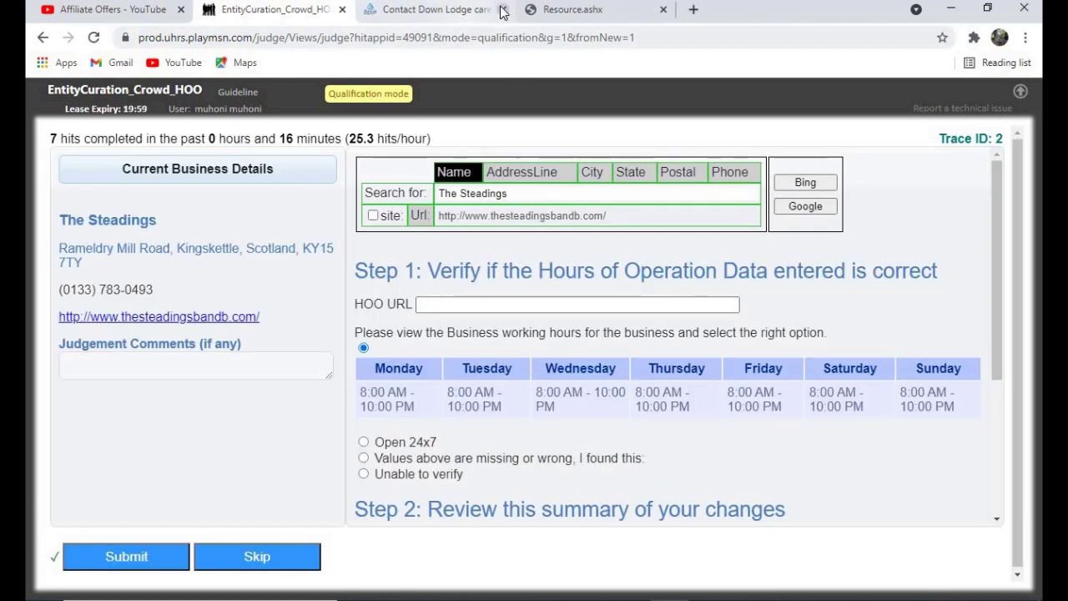
pyautogui.click(500, 9)
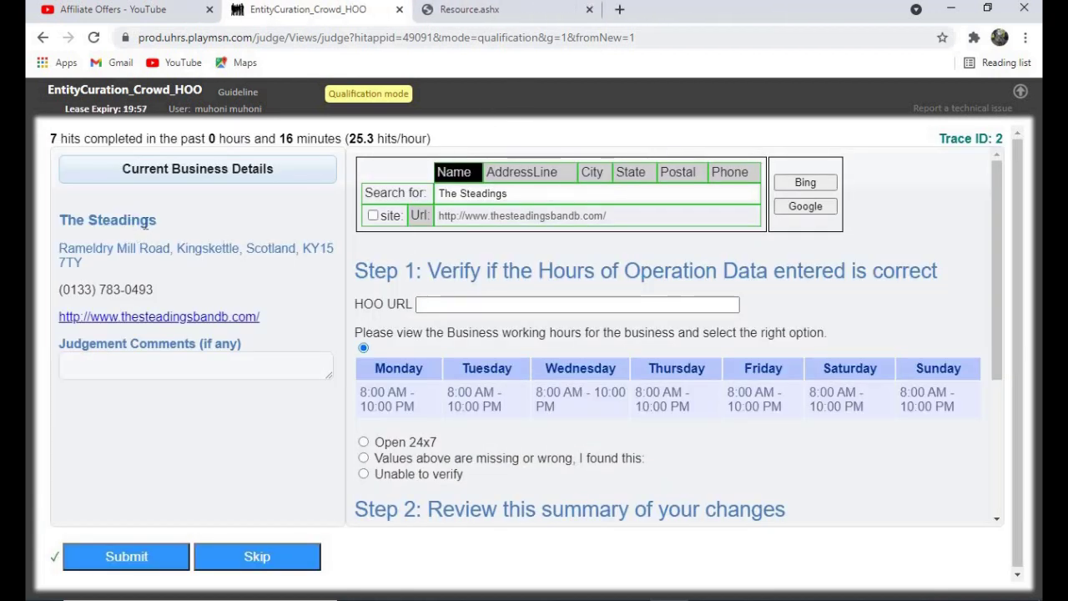
pyautogui.click(168, 321)
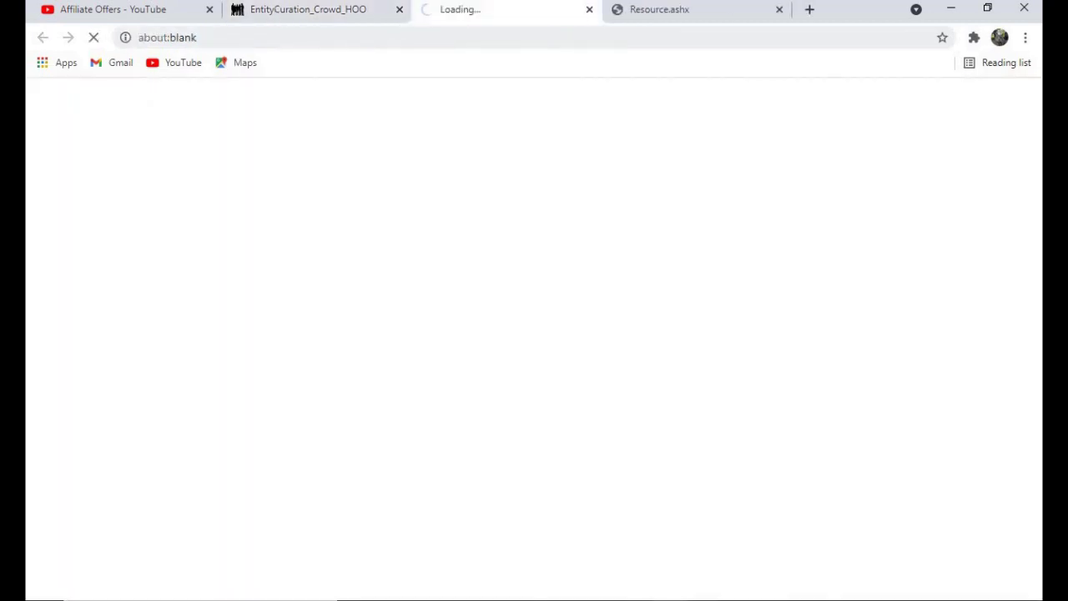
pyautogui.click(325, 17)
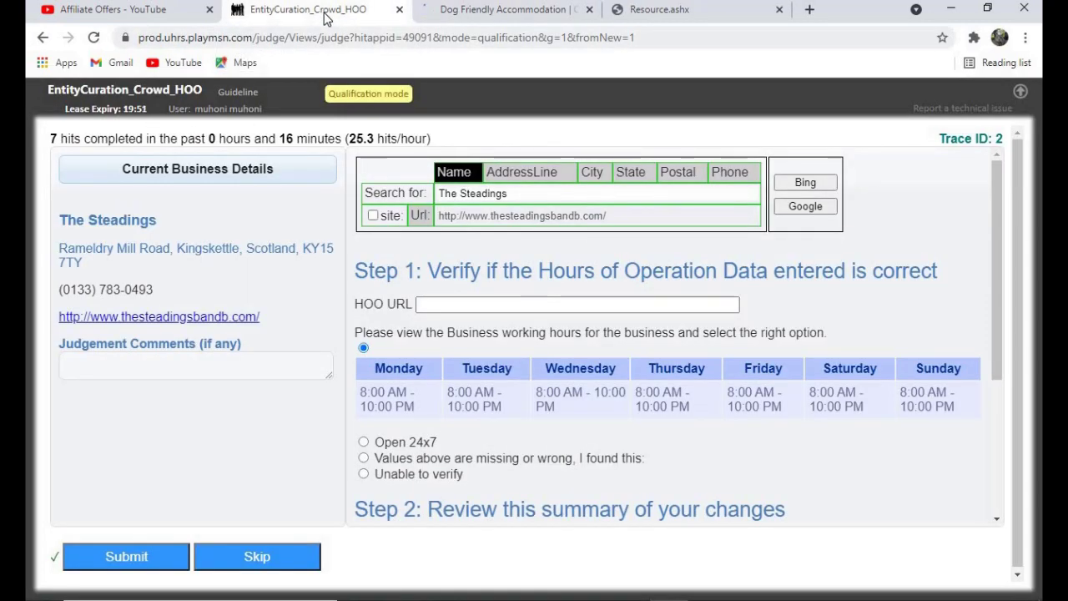
pyautogui.click(487, 14)
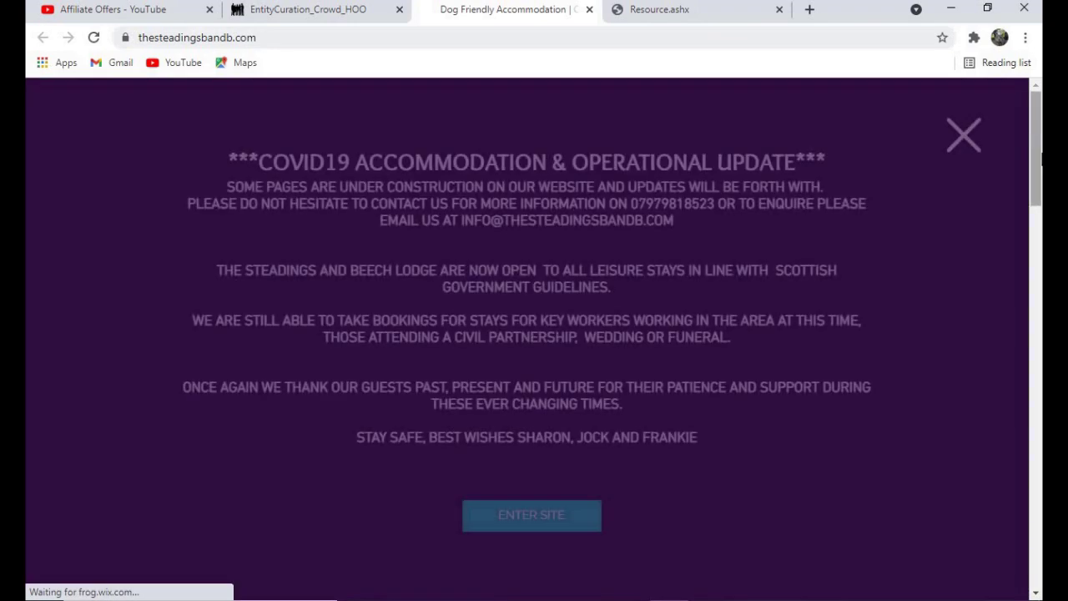
pyautogui.click(964, 135)
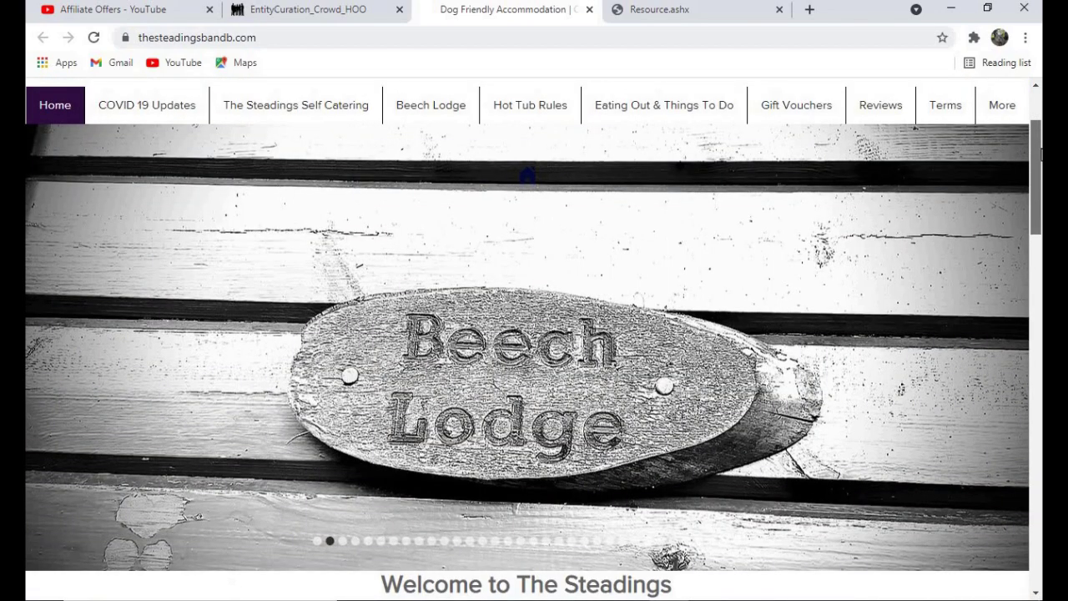
# Open the Contact us and Facebook links from the footer of The Steadings home page in new tabs
pyautogui.scroll(-1, 1041, 152)
pyautogui.scroll(3, 1036, 92)
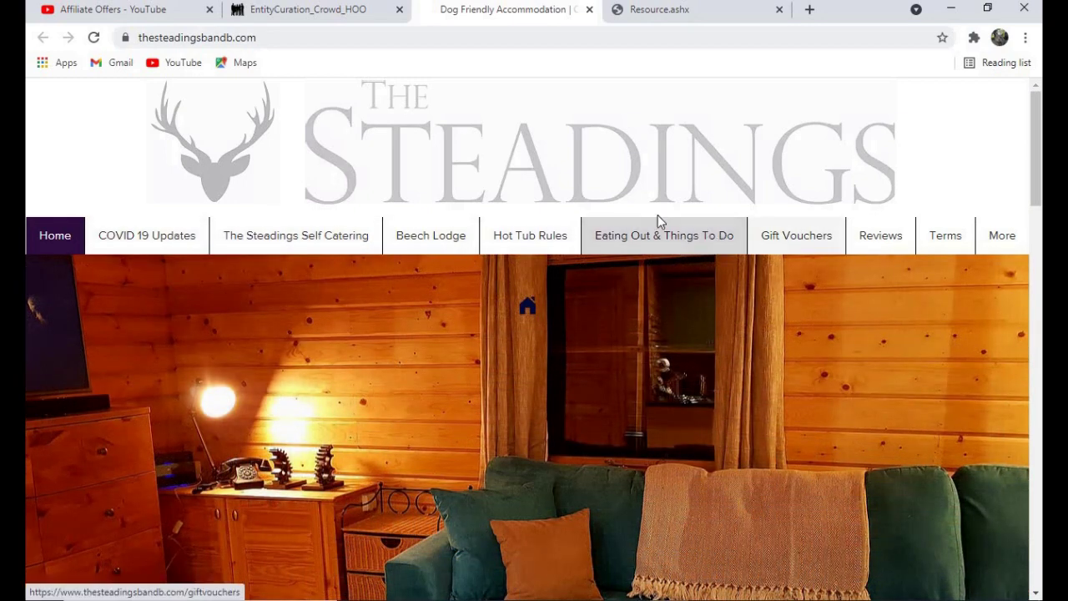
pyautogui.moveTo(1038, 156); pyautogui.dragTo(1038, 323)
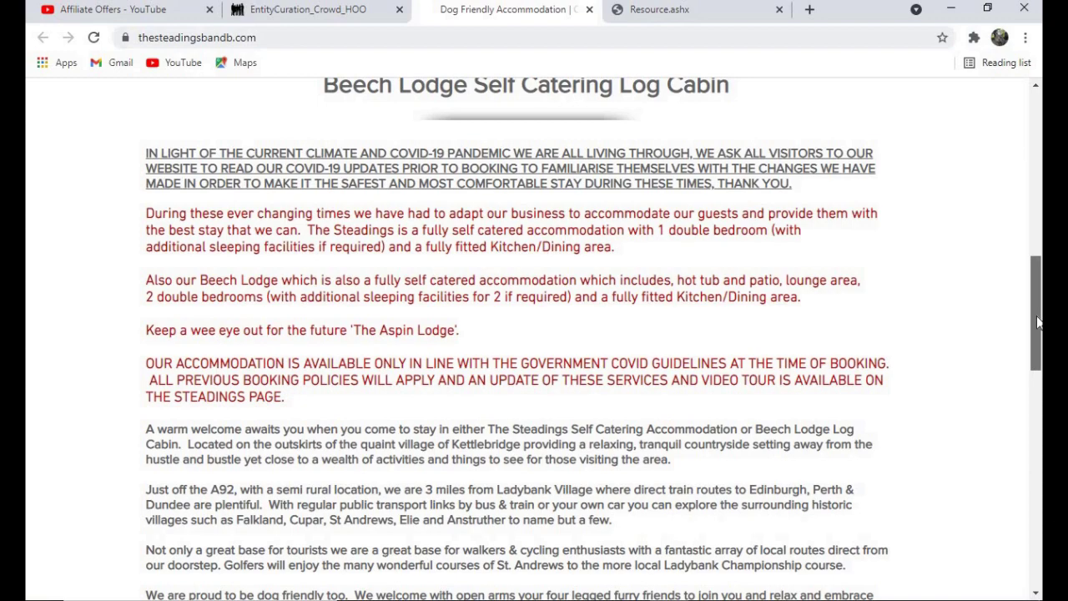
pyautogui.moveTo(1038, 323); pyautogui.dragTo(975, 559)
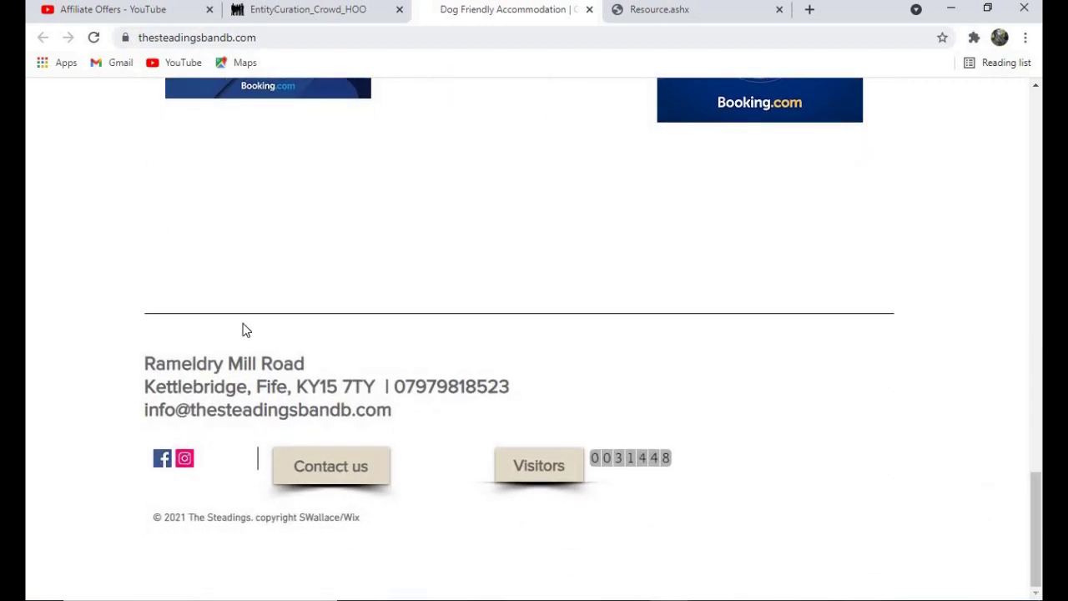
pyautogui.rightClick(315, 469)
pyautogui.click(382, 346)
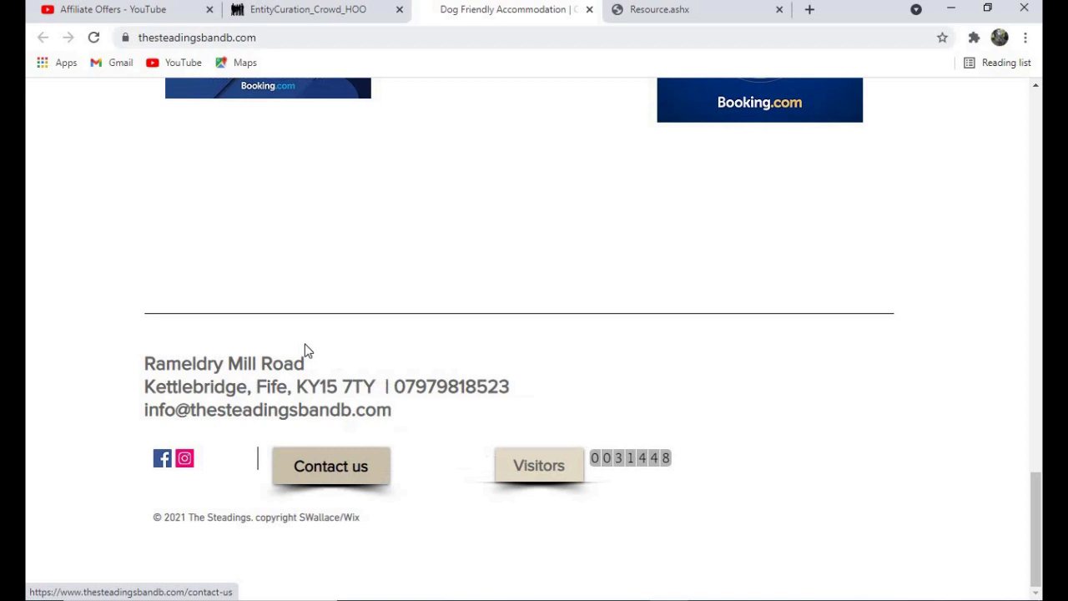
pyautogui.rightClick(163, 467)
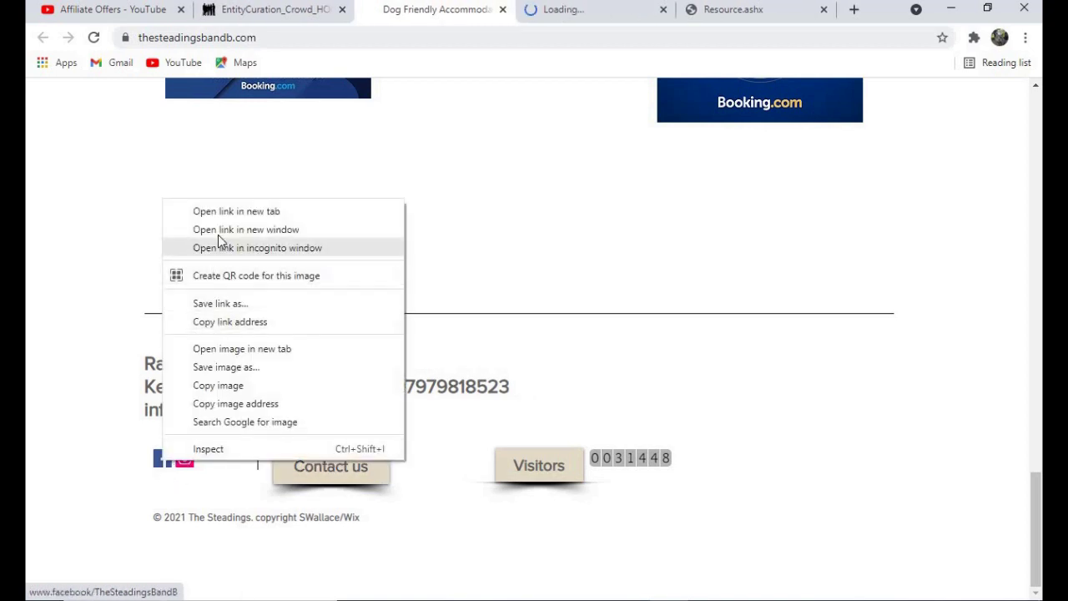
pyautogui.click(208, 215)
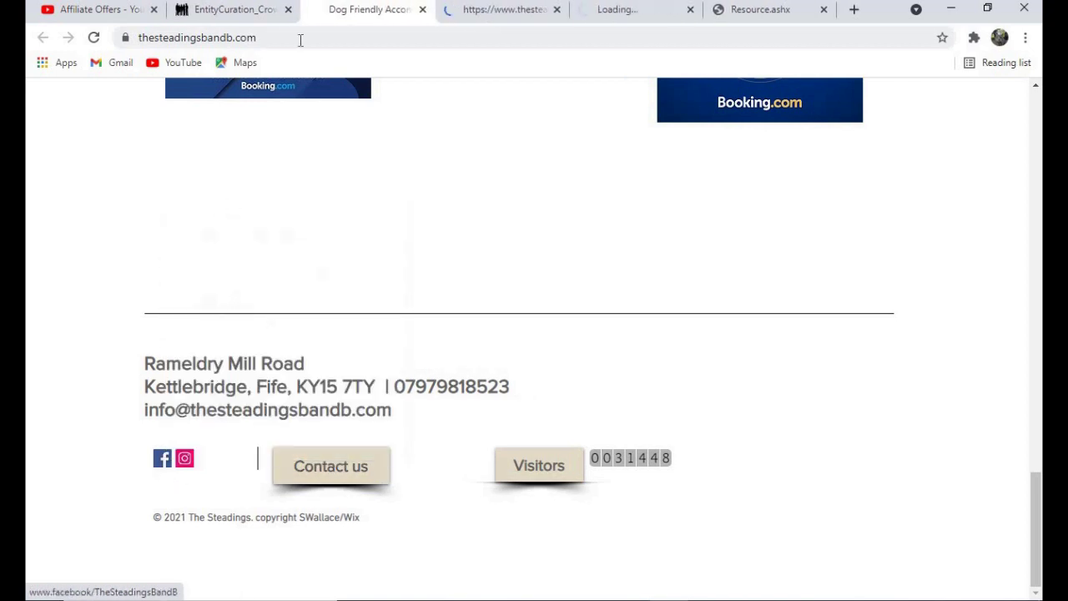
# Compare the address and phone number in The Steadings listing with those in the website's home page footer
pyautogui.click(255, 10)
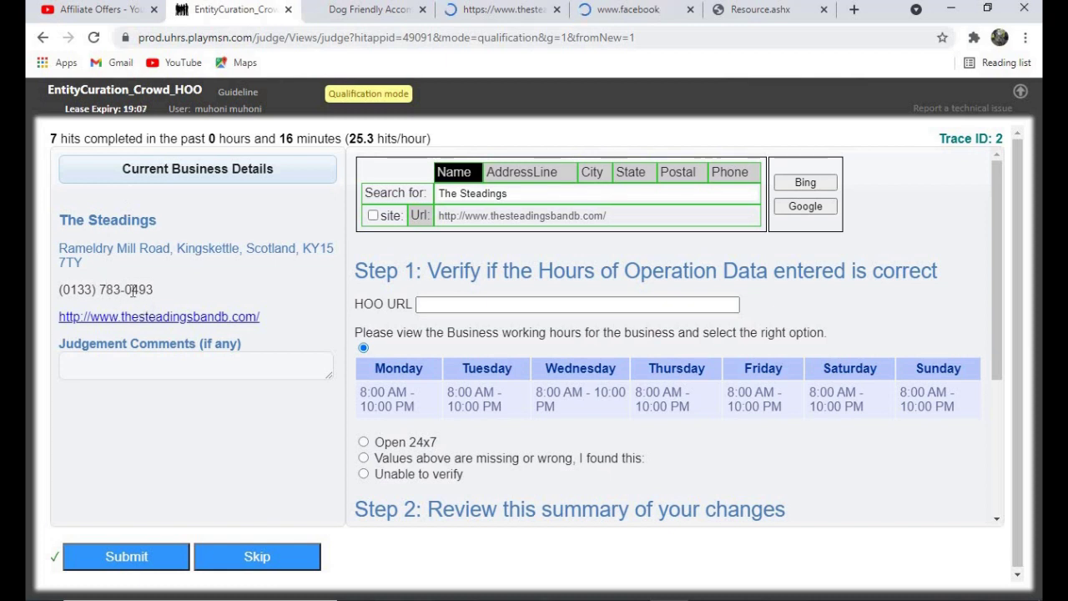
pyautogui.click(365, 12)
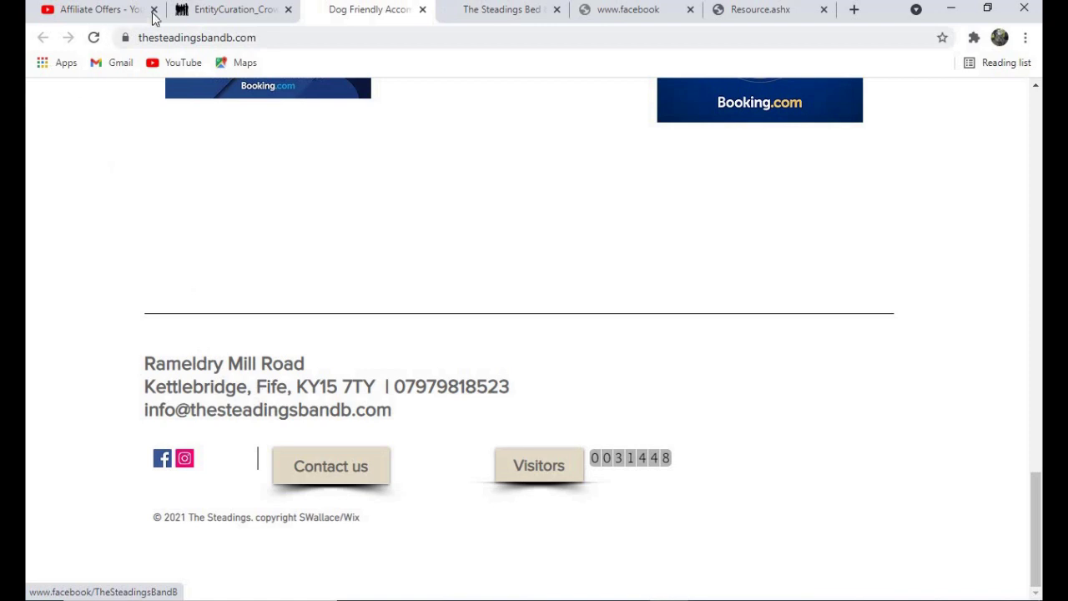
pyautogui.click(200, 9)
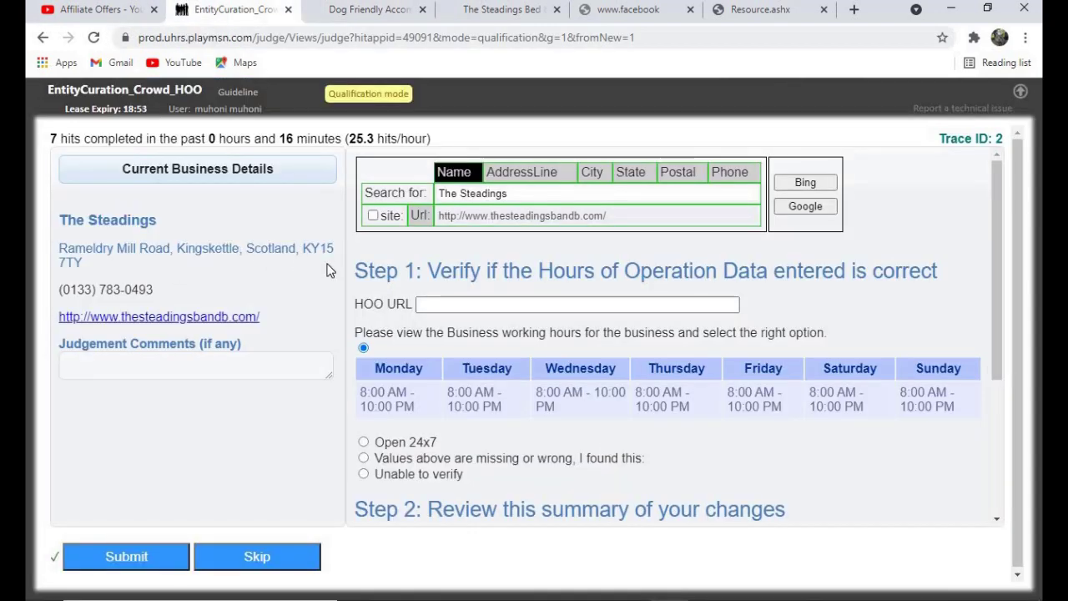
pyautogui.click(350, 9)
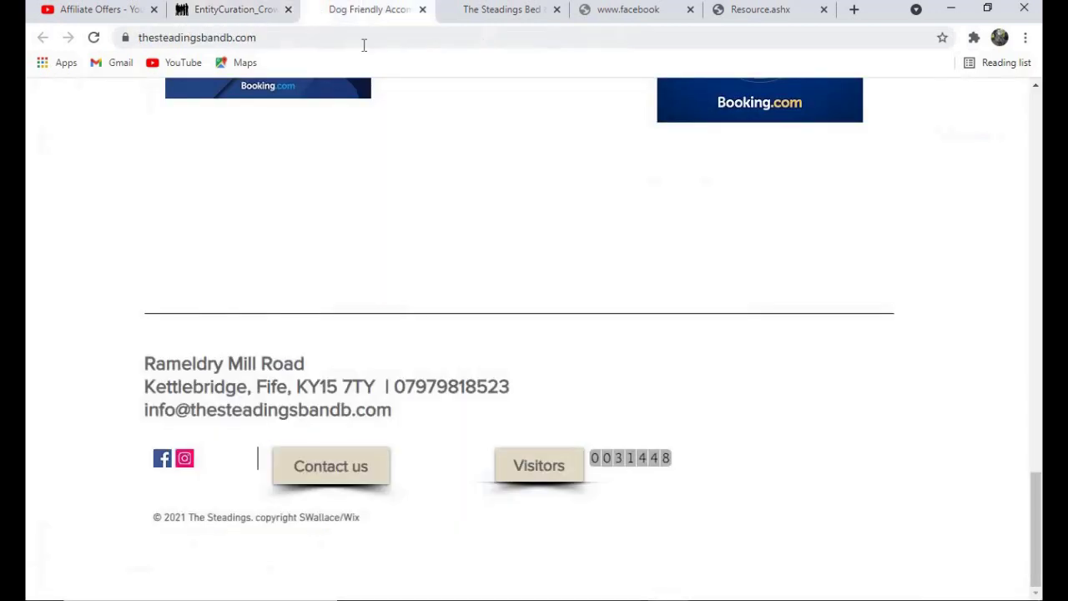
pyautogui.click(238, 10)
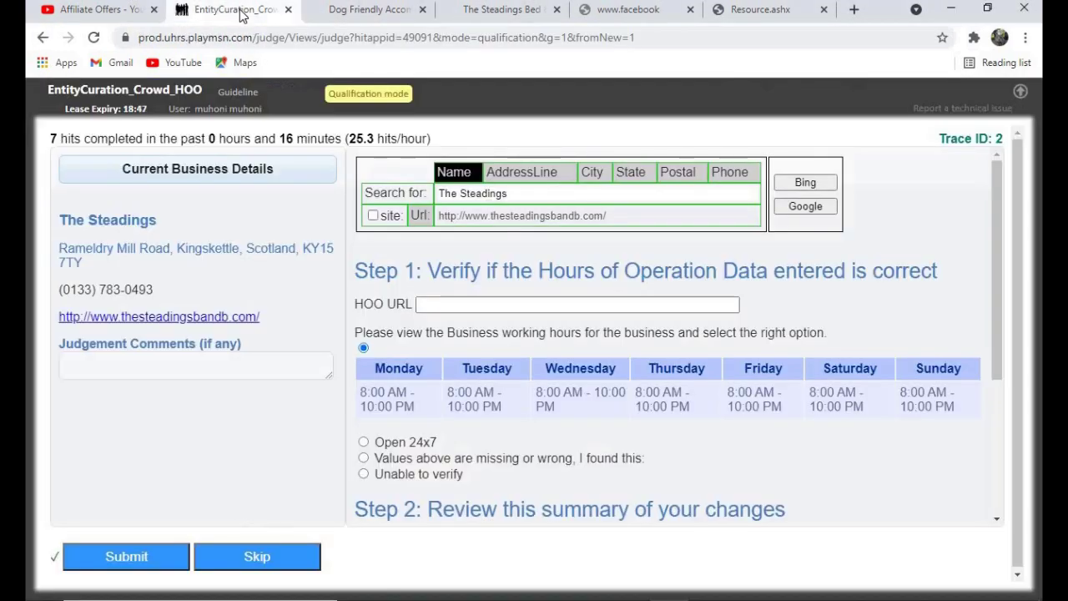
pyautogui.click(347, 11)
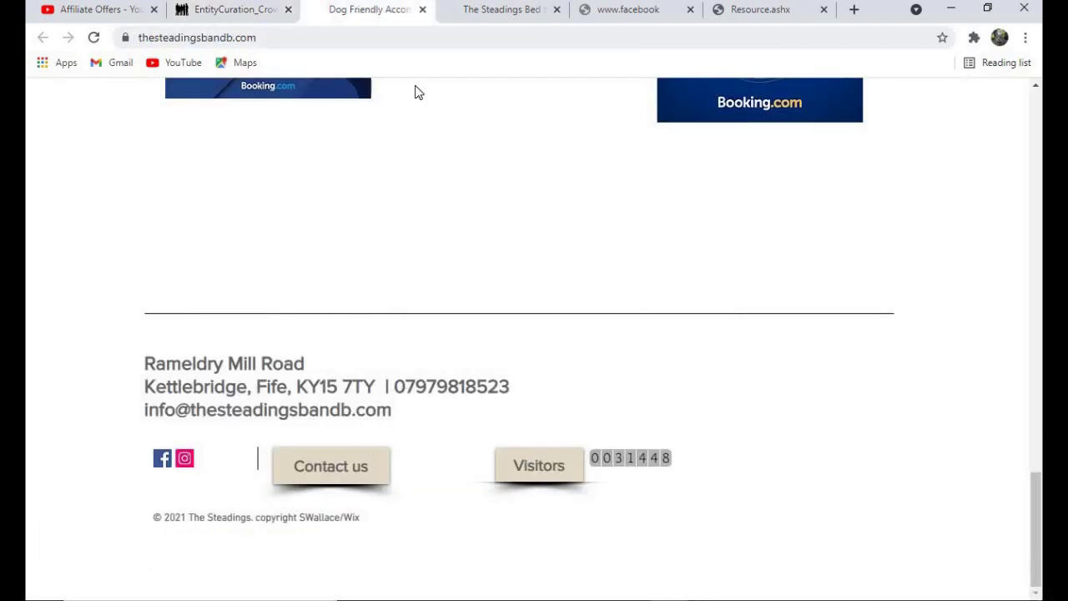
# Examine The Steadings' Contact Us page down to its footer for opening hours and try reloading the Facebook page
pyautogui.click(509, 11)
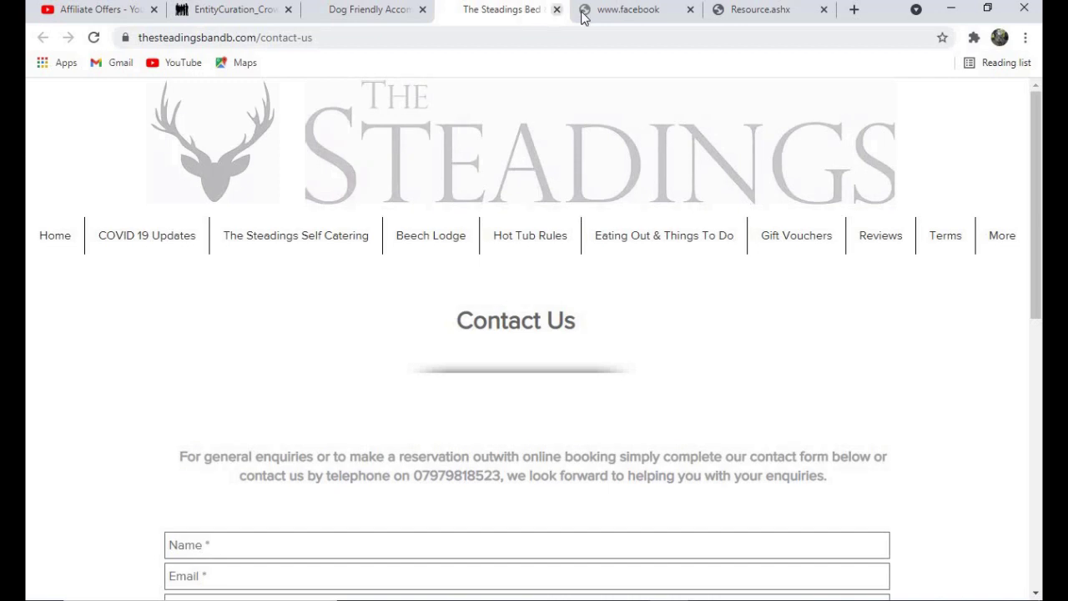
pyautogui.scroll(-1, 1041, 201)
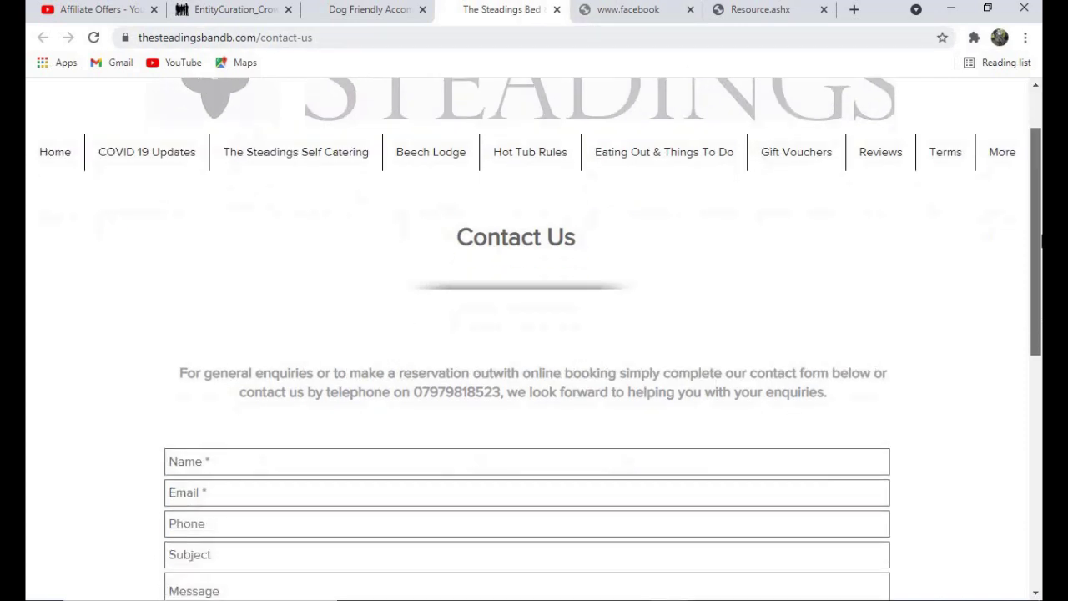
pyautogui.scroll(-6, 1021, 308)
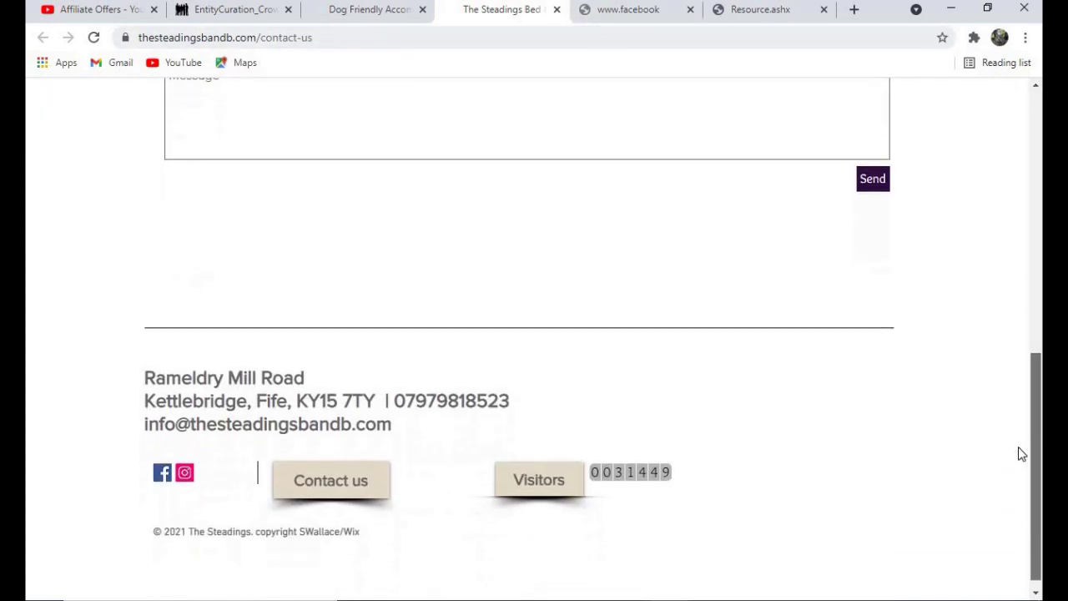
pyautogui.click(624, 15)
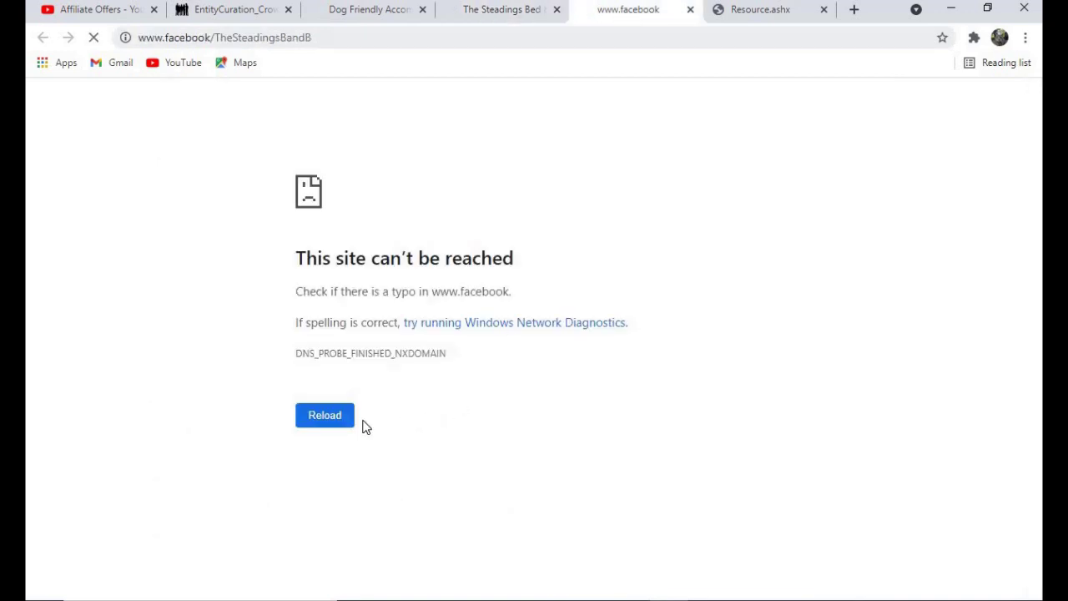
pyautogui.click(315, 426)
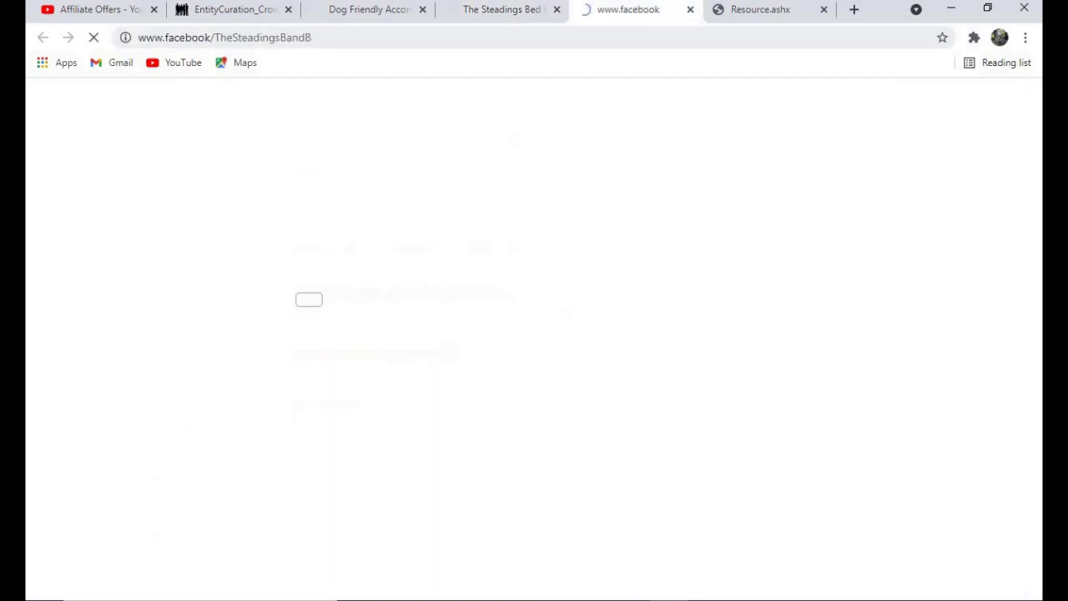
# Recheck The Steadings home page for opening hours and compare it with the hours listed in the task
pyautogui.click(506, 10)
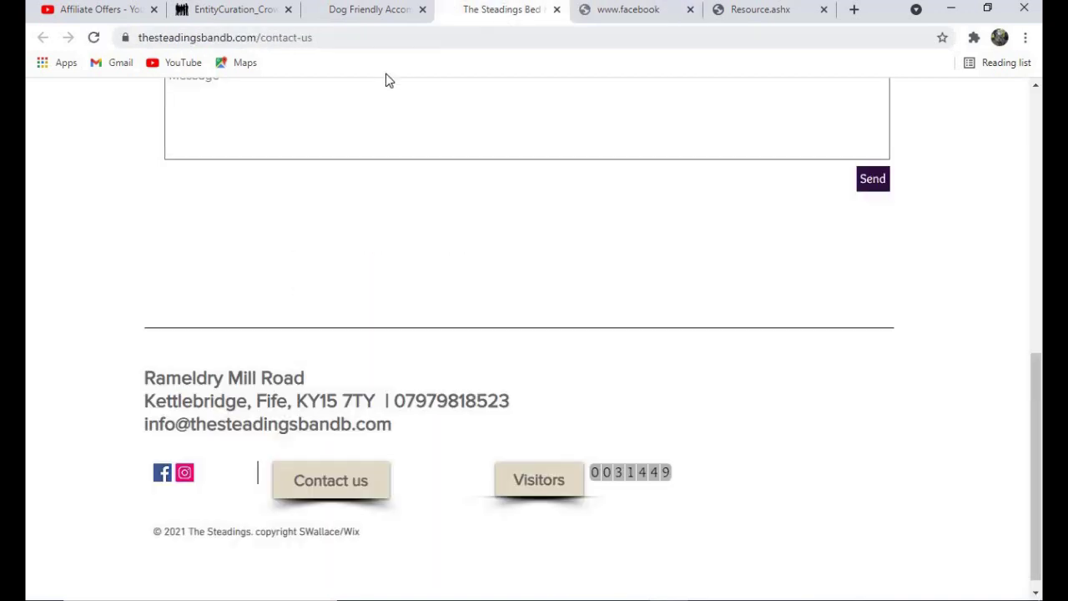
pyautogui.click(374, 12)
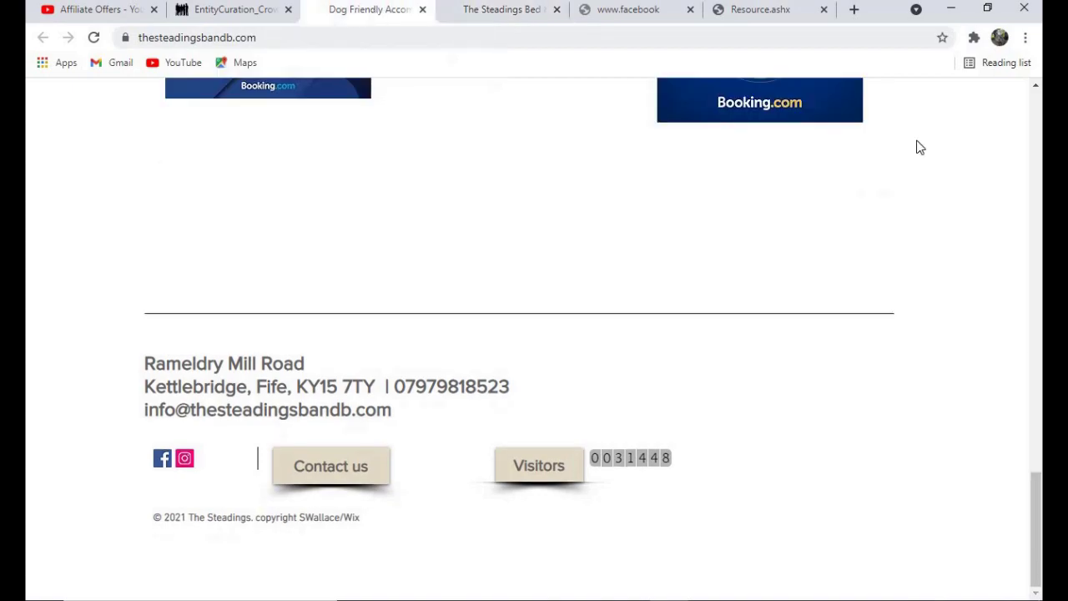
pyautogui.moveTo(1040, 492); pyautogui.dragTo(1041, 254)
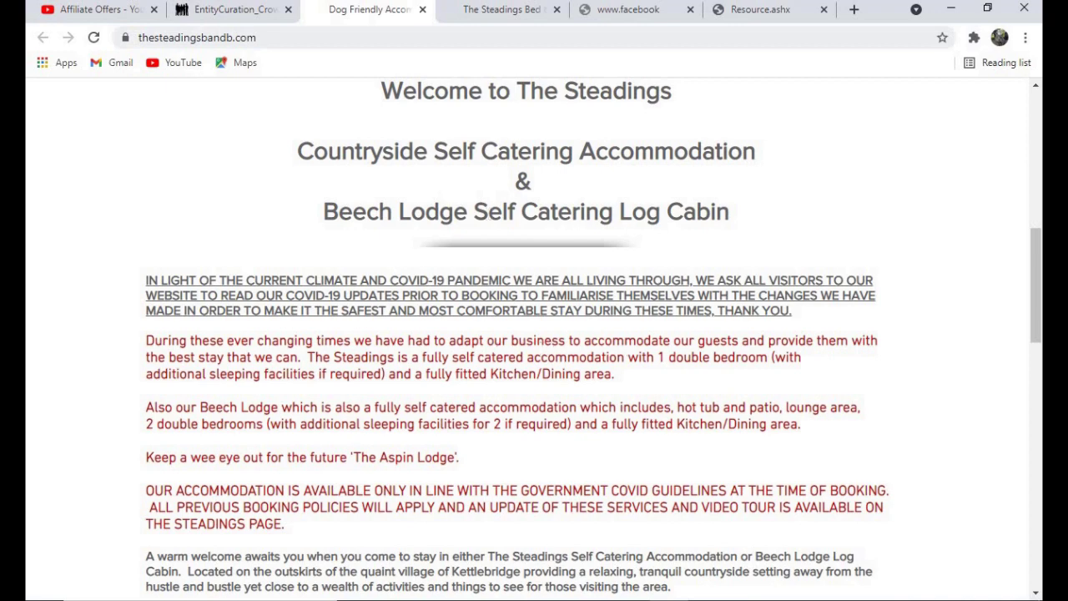
pyautogui.click(234, 10)
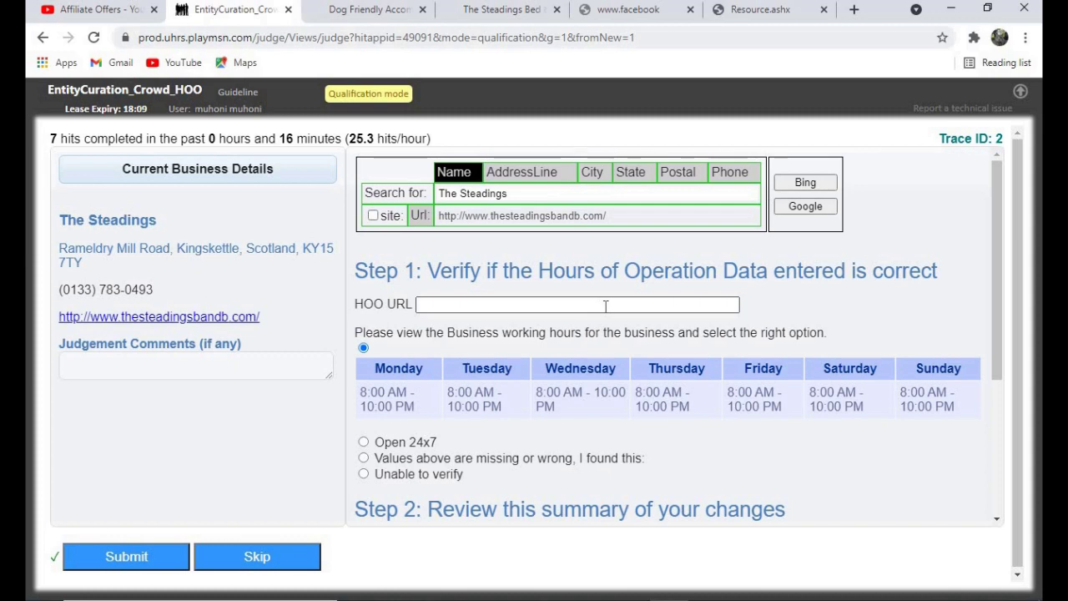
pyautogui.click(365, 10)
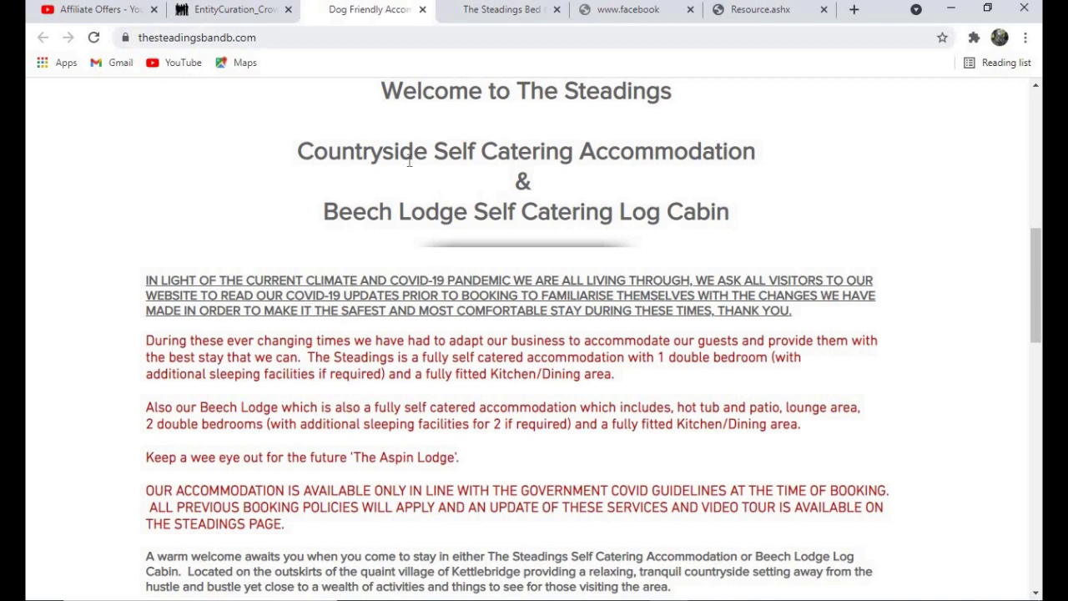
# Mark The Steadings' hours of operation as Unable to verify and submit the judgment
pyautogui.click(238, 12)
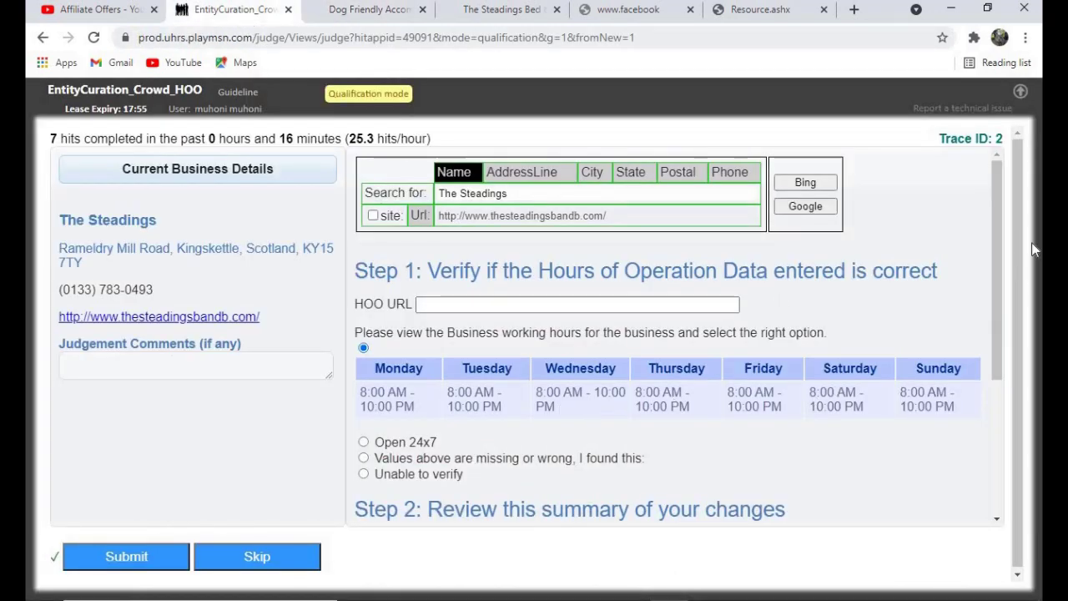
pyautogui.scroll(-1, 1002, 315)
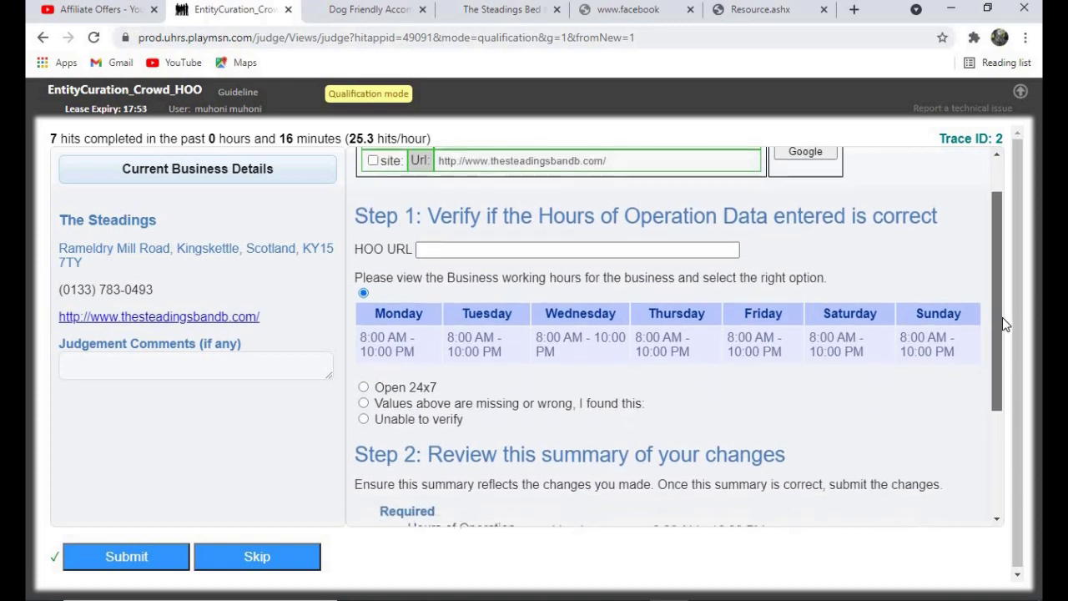
pyautogui.click(366, 416)
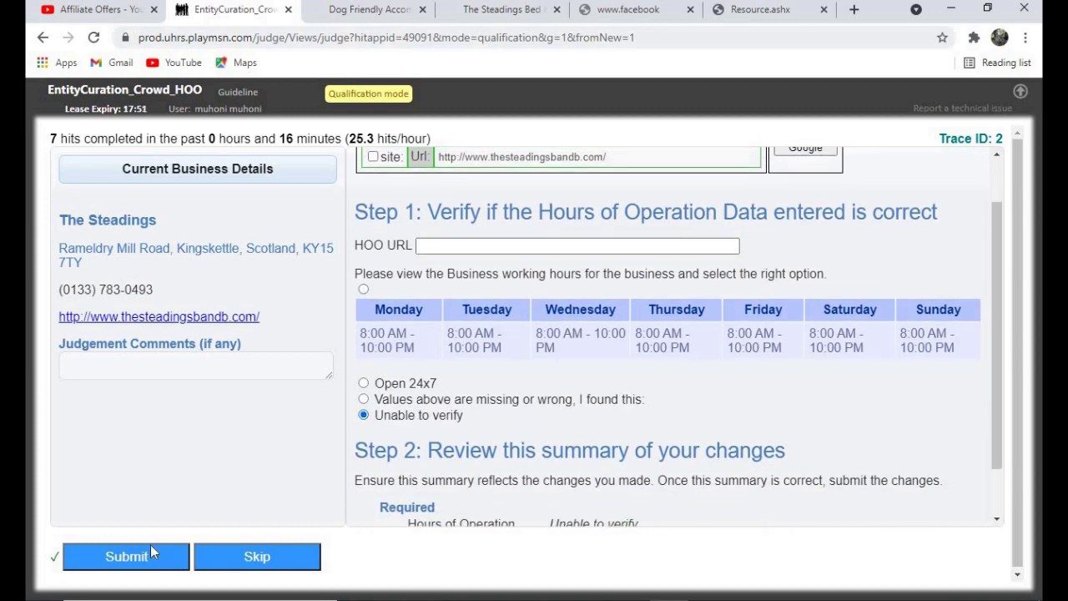
pyautogui.click(153, 557)
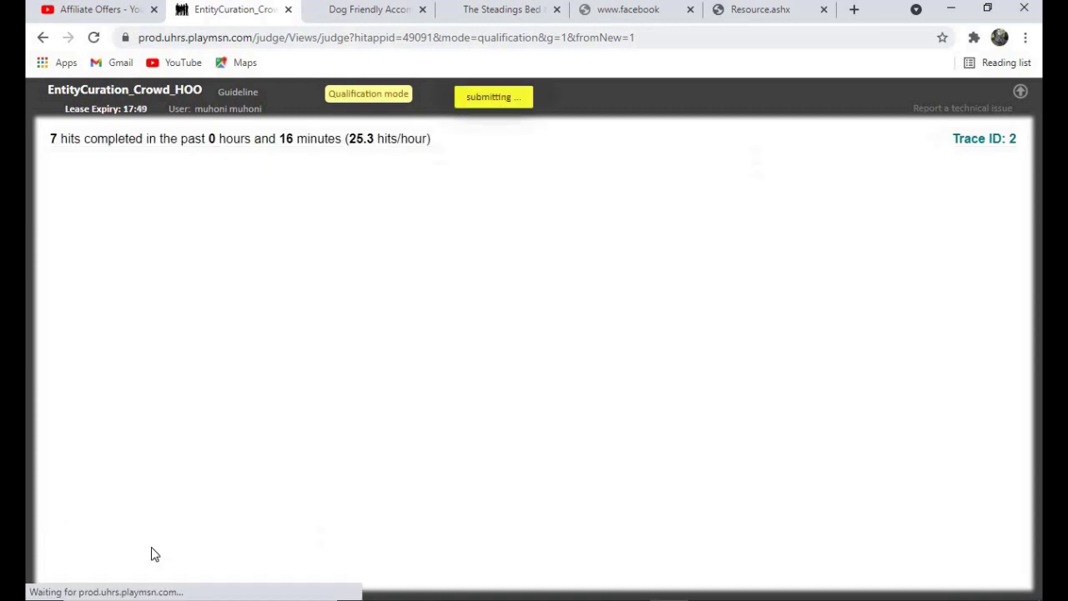